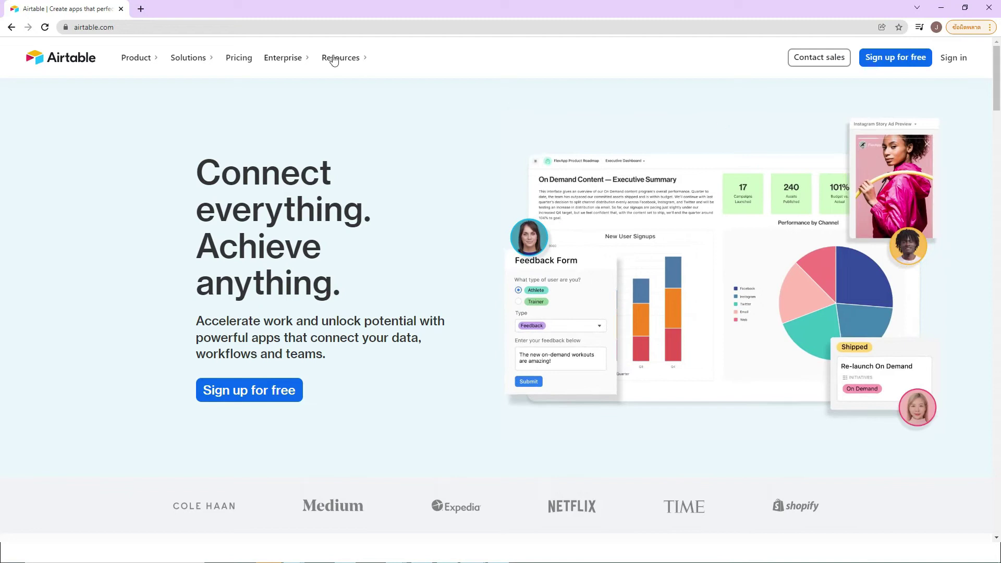
# Step: Look over the Airtable homepage, then go to Sign in at the top right
pyautogui.click(326, 26)
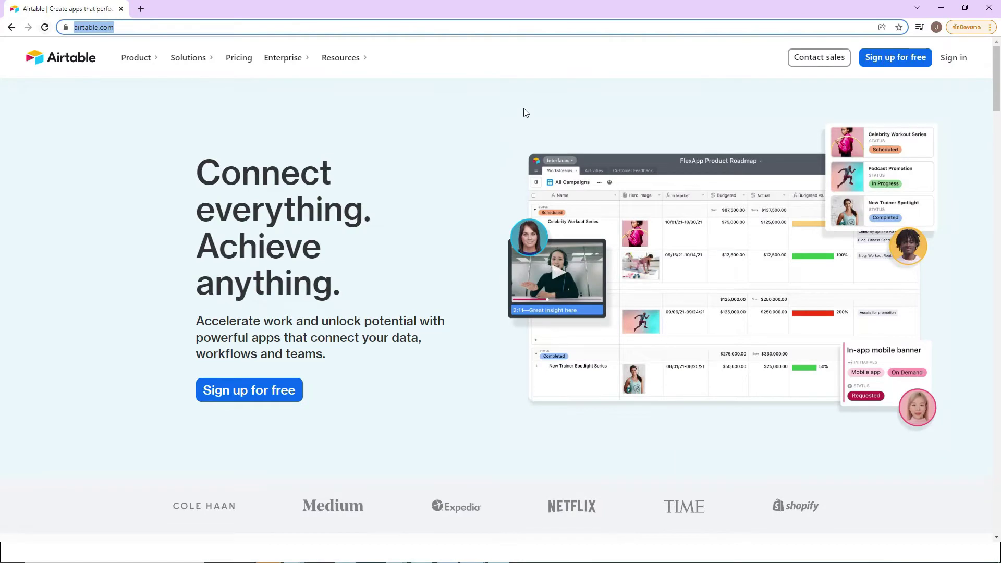
pyautogui.doubleClick(523, 108)
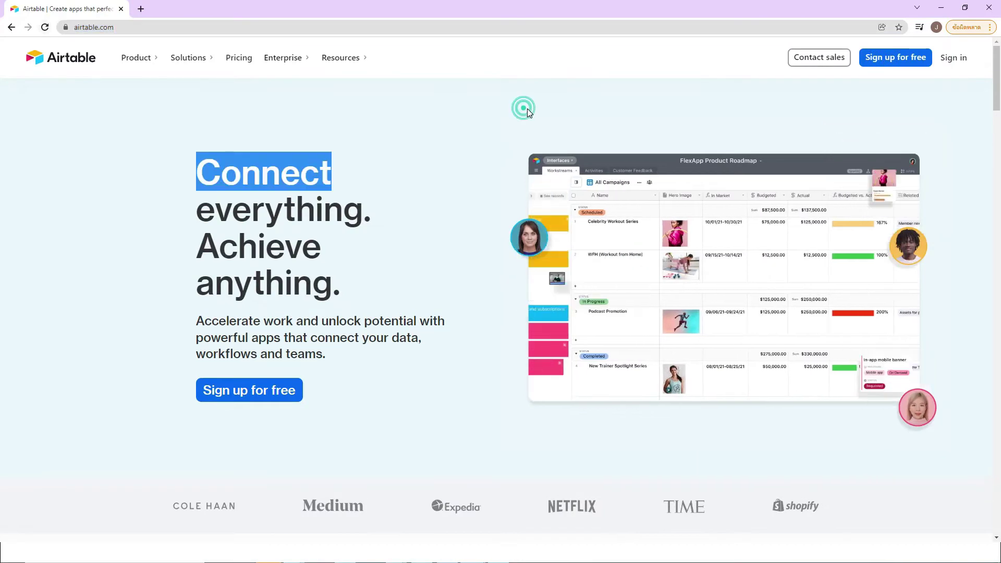
pyautogui.click(700, 112)
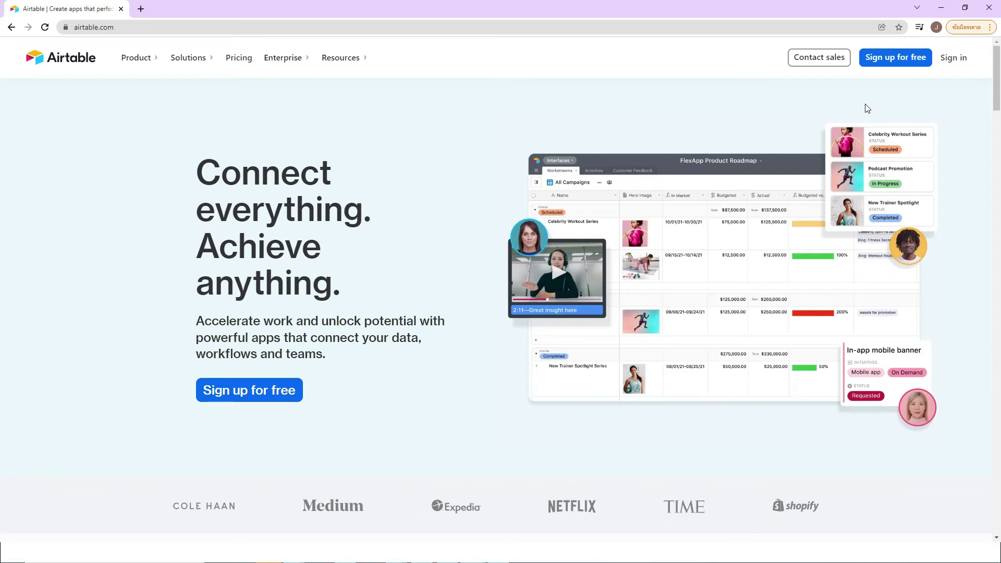
pyautogui.click(953, 58)
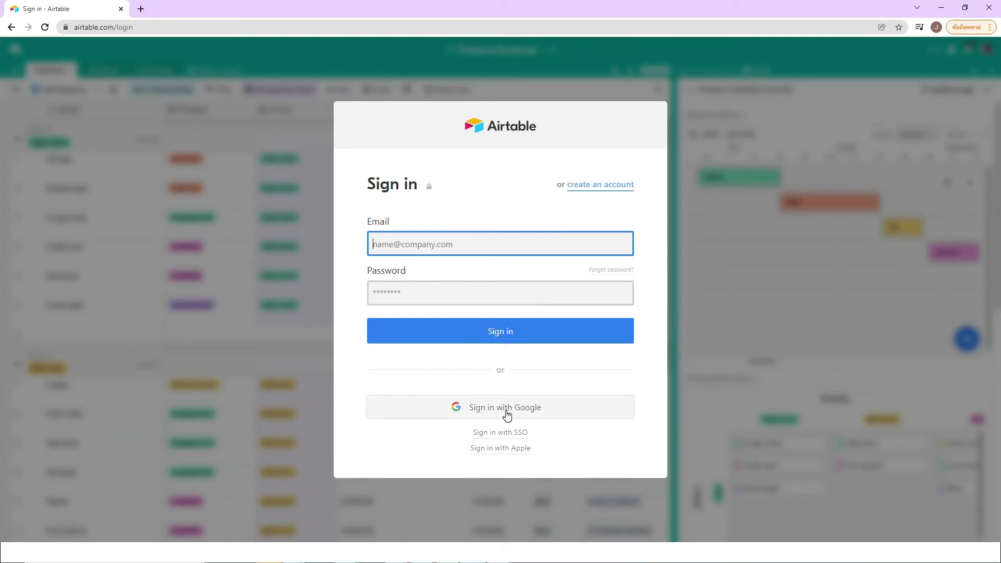
# Step: Log in to Airtable through the Sign in with Google option
pyautogui.click(551, 410)
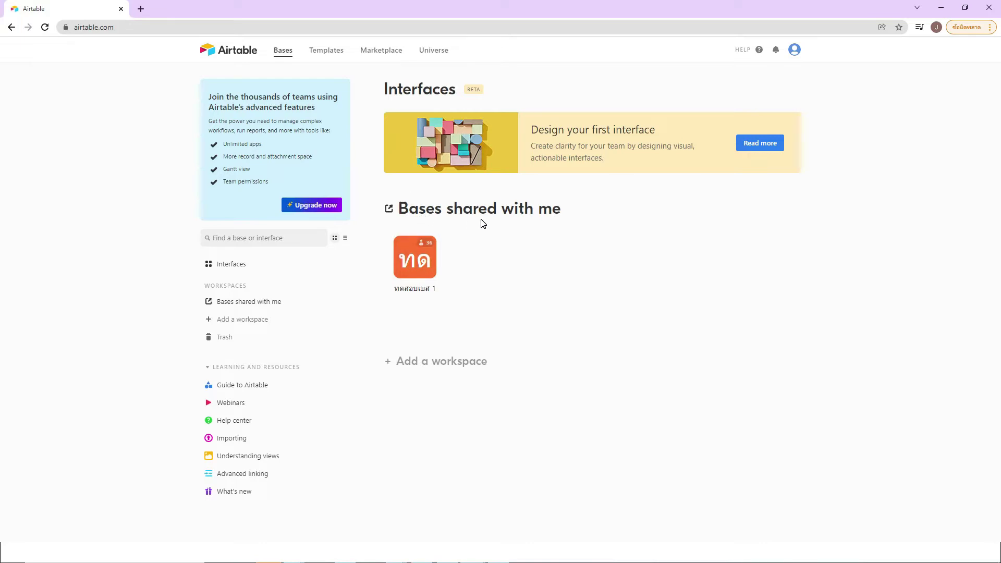
pyautogui.click(421, 263)
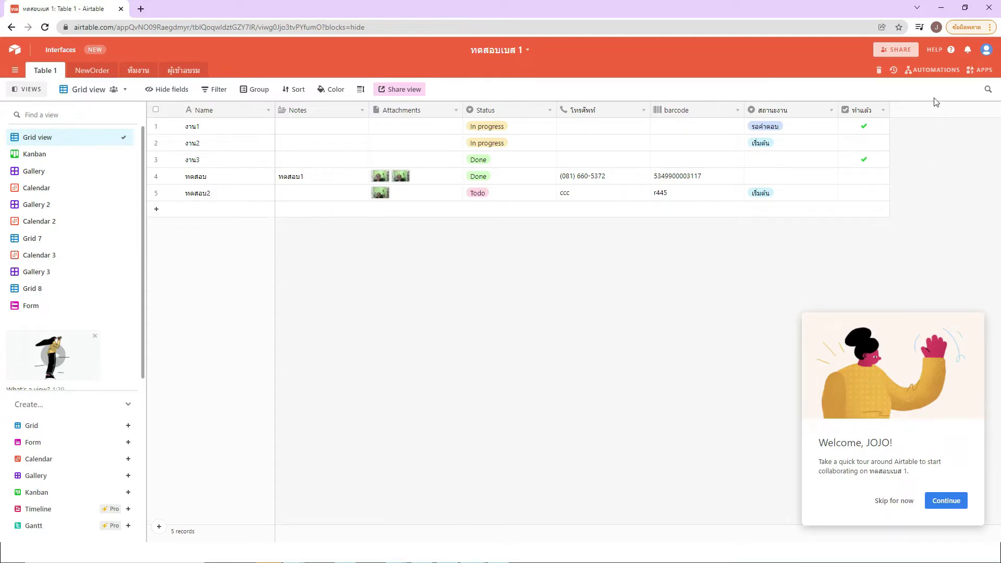
pyautogui.click(935, 71)
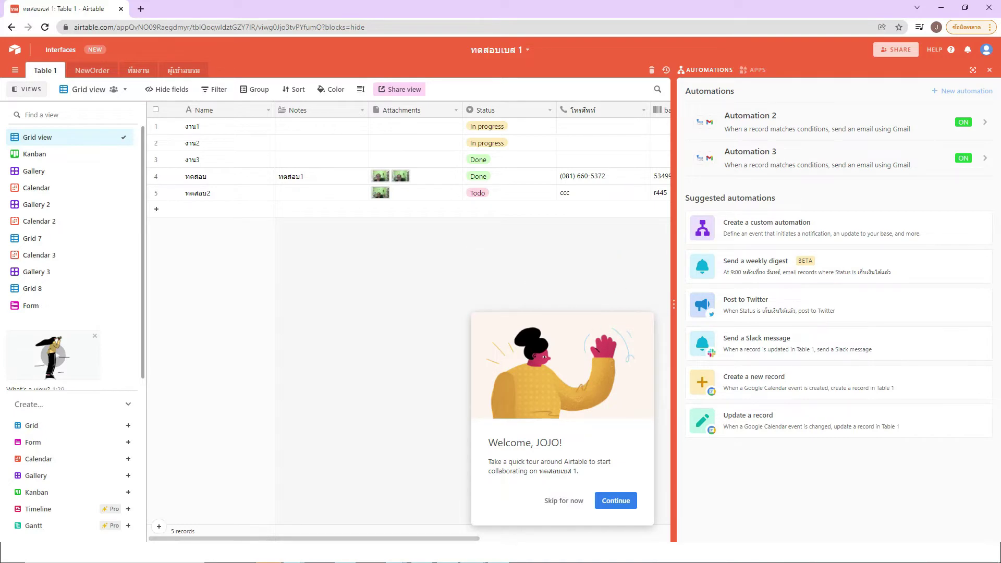
pyautogui.click(989, 70)
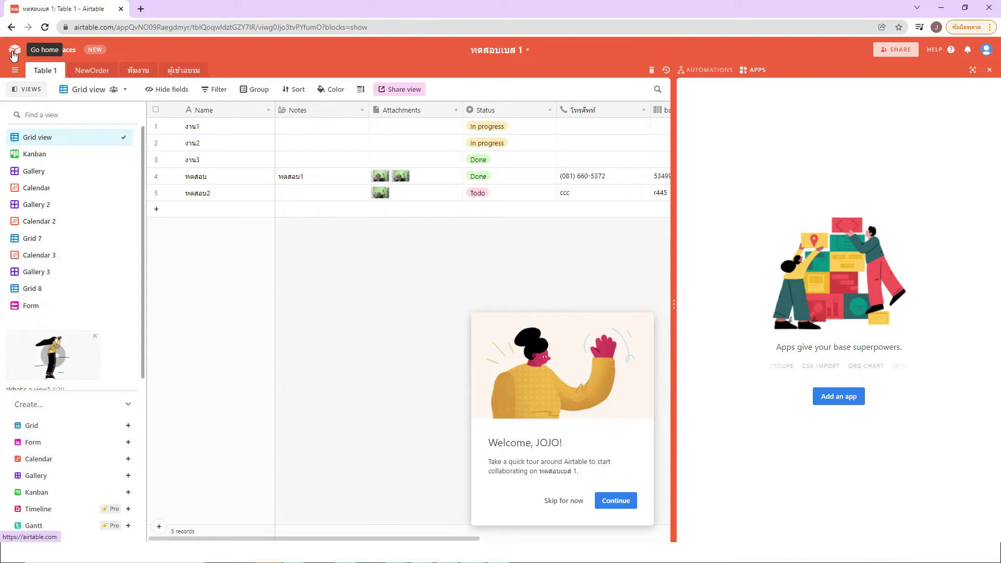
pyautogui.click(14, 53)
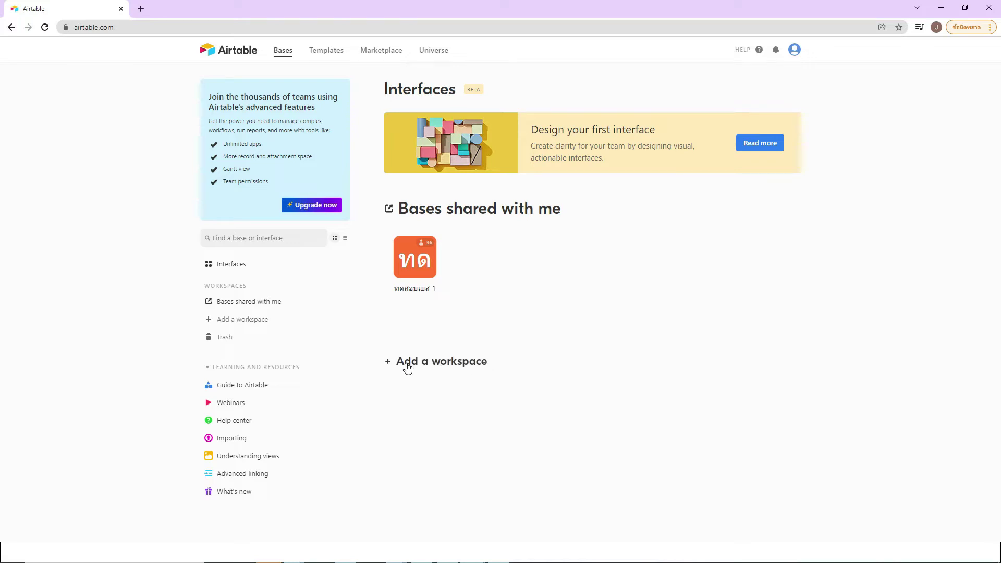
# Step: Add a workspace and name it 'IT around U'
pyautogui.click(444, 362)
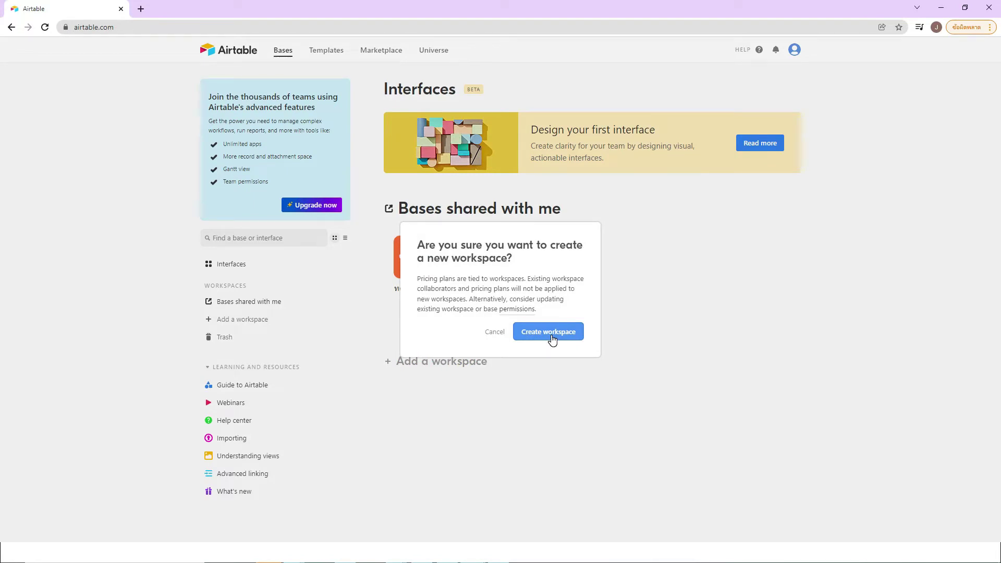
pyautogui.click(551, 333)
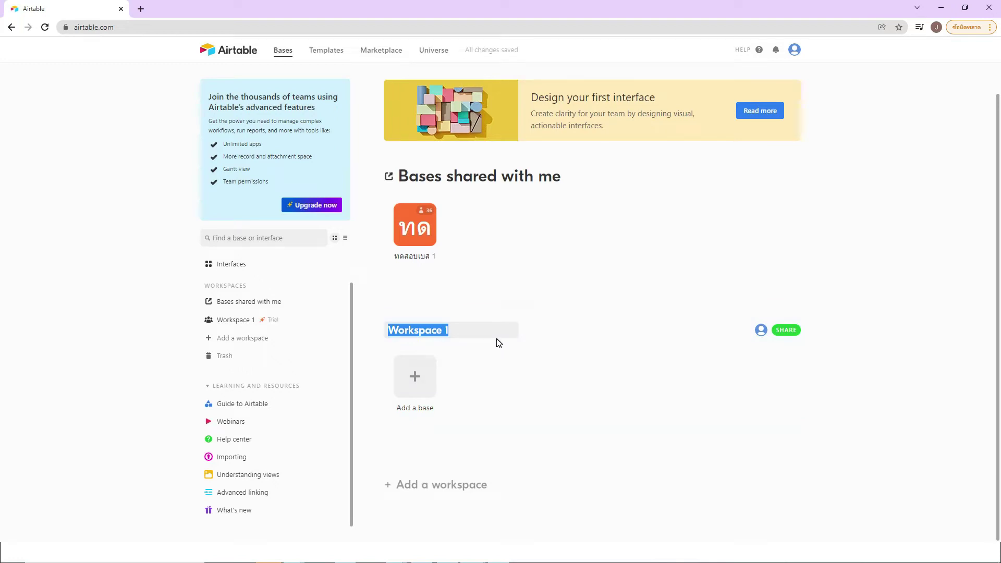
pyautogui.write('IT ')
pyautogui.write('aroun')
pyautogui.write(' around')
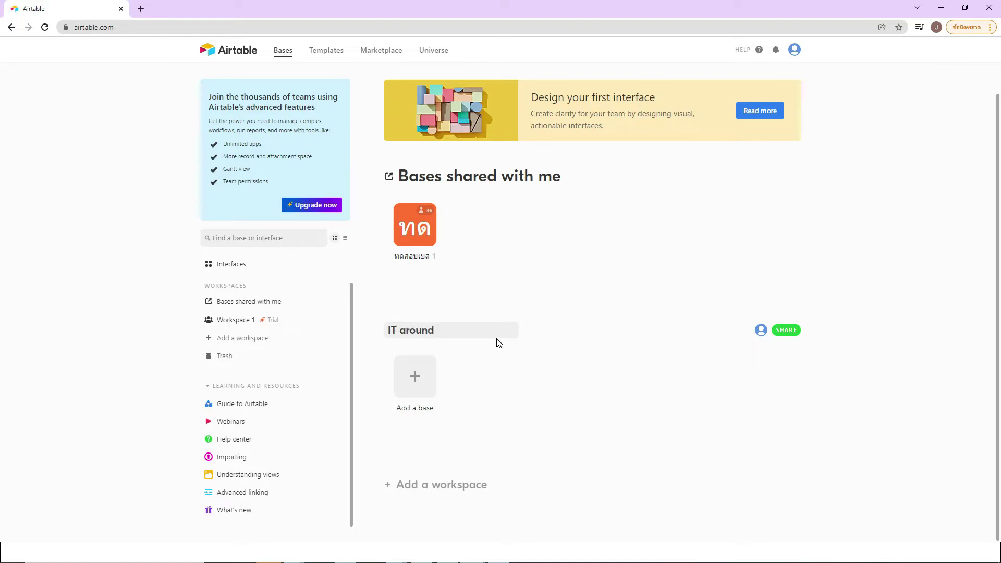
pyautogui.write(' U')
pyautogui.click(562, 357)
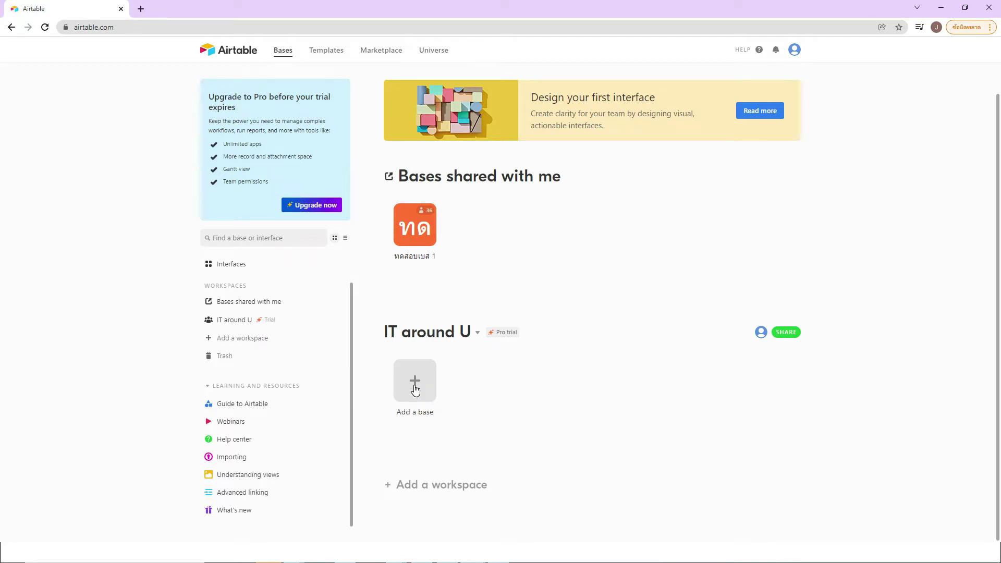
# Step: Add a new base to IT around U and title it 'Office'
pyautogui.click(415, 390)
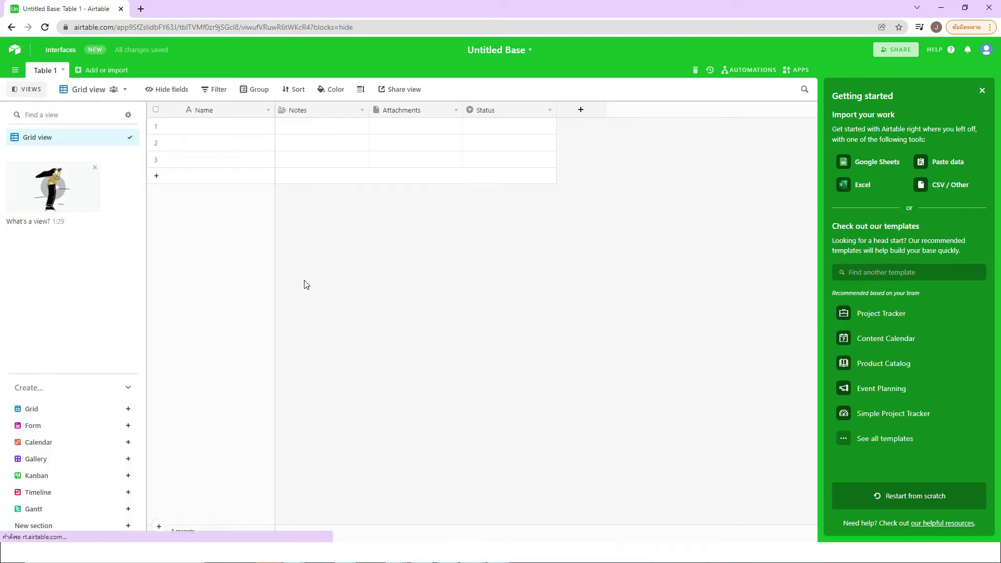
pyautogui.click(494, 49)
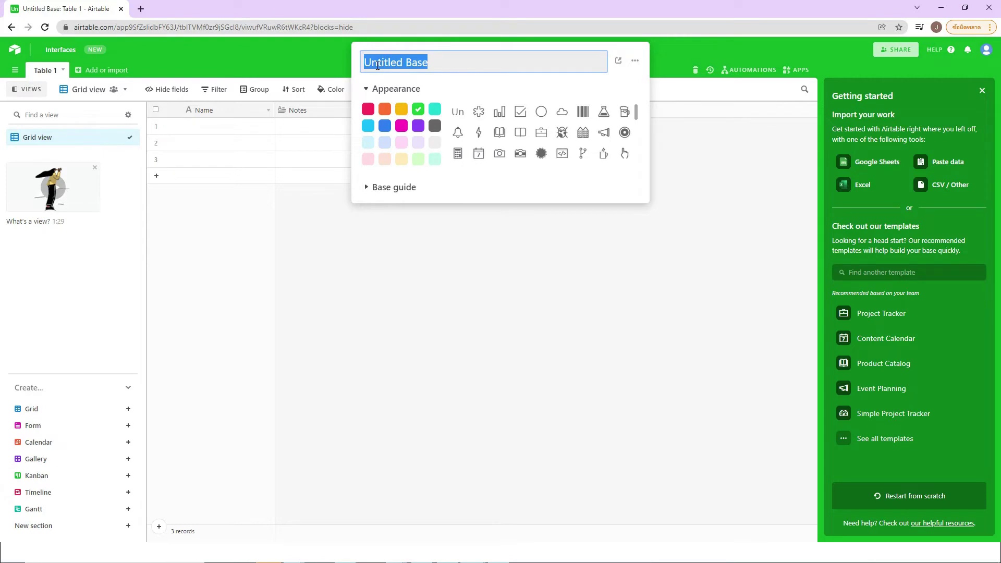
pyautogui.write('Office')
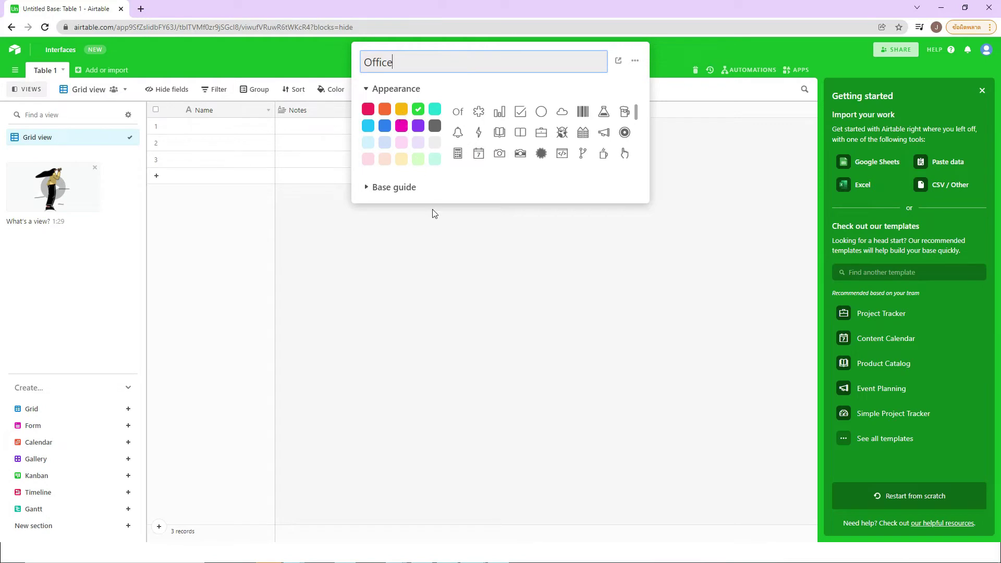
pyautogui.click(436, 237)
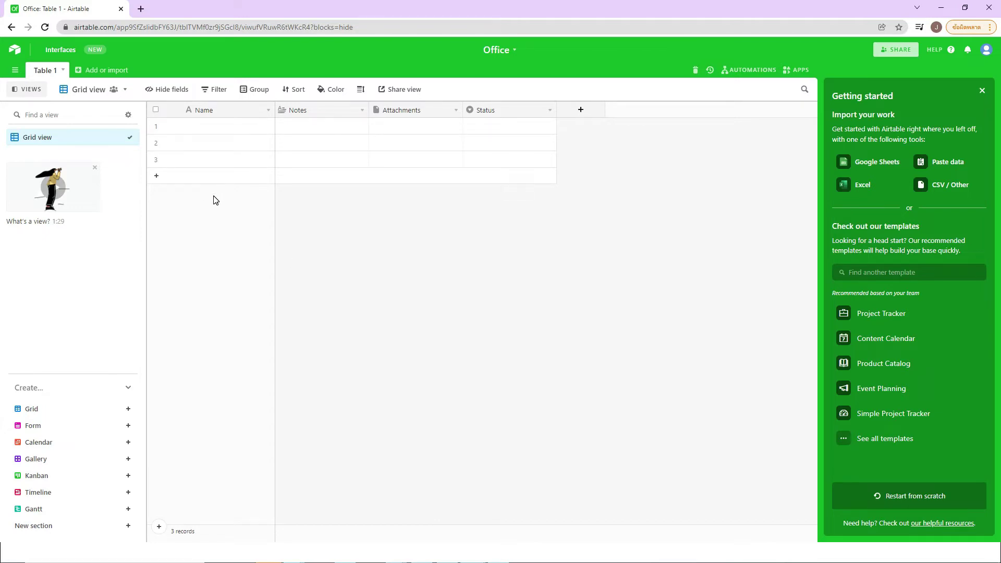
# Step: Rename the 'Table 1' tab to 'ผู้สมัครงาน'
pyautogui.doubleClick(48, 73)
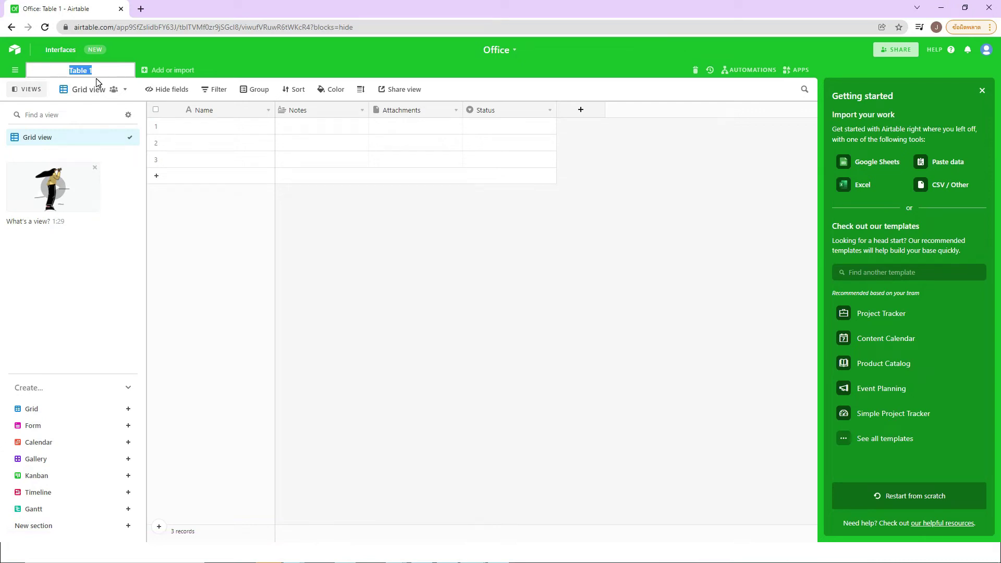
pyautogui.write('ผู้สมัครงาน')
pyautogui.click(205, 210)
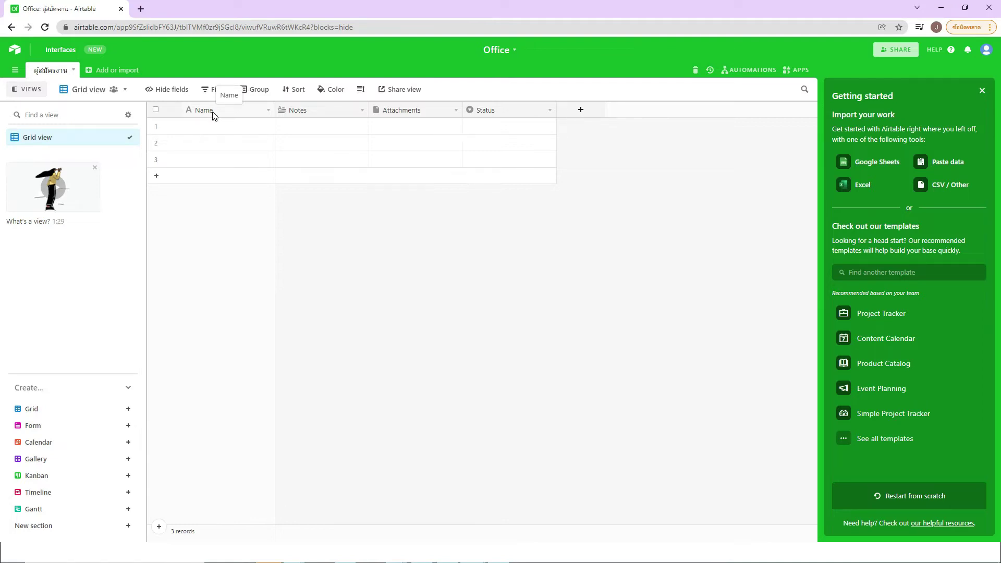
# Step: Rename the Name field to 'ชื่อสกุลผู้สมัคร', keep it Single line text, and save
pyautogui.click(212, 112)
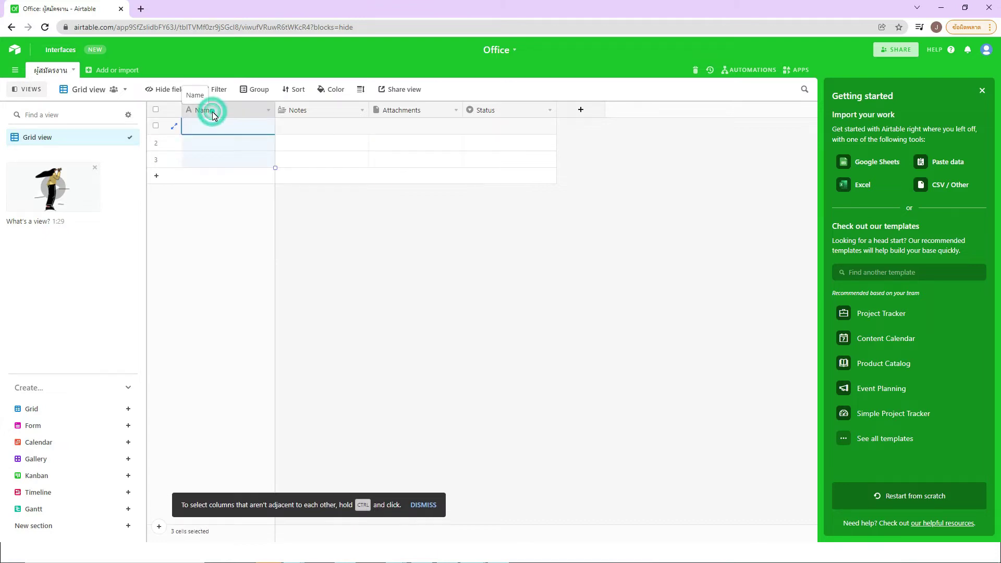
pyautogui.doubleClick(205, 111)
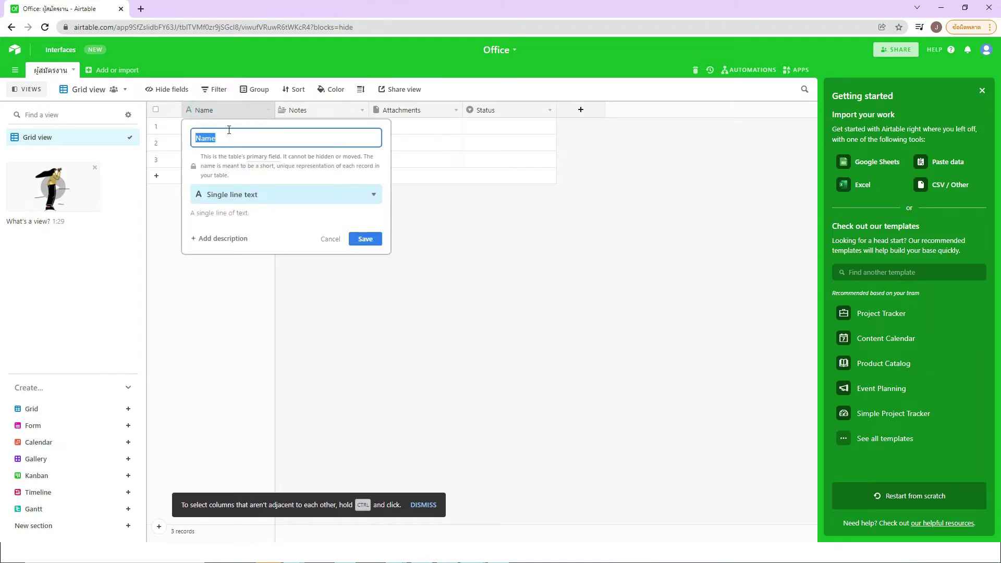
pyautogui.write('ชื่อสกุลผู้สมัคร')
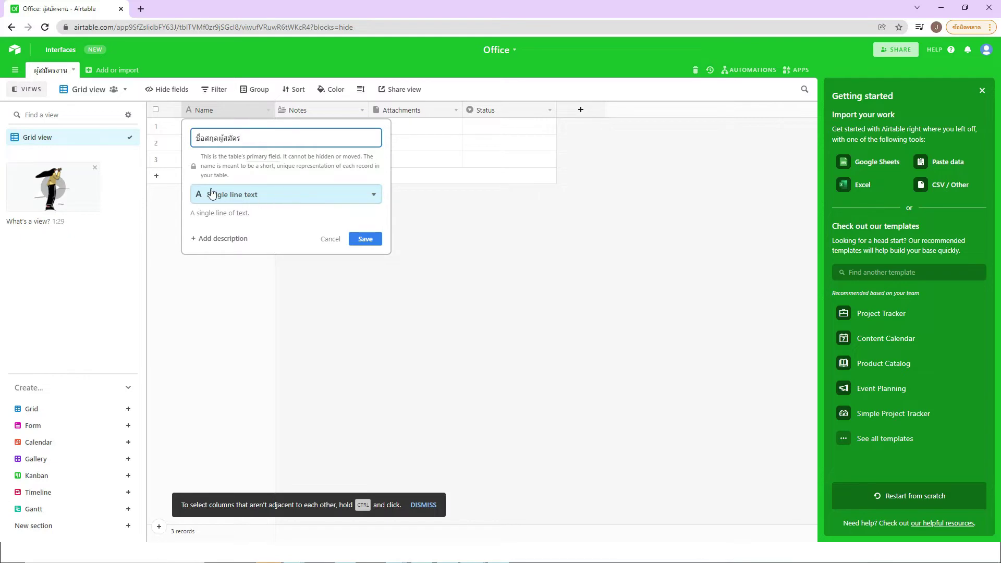
pyautogui.click(284, 201)
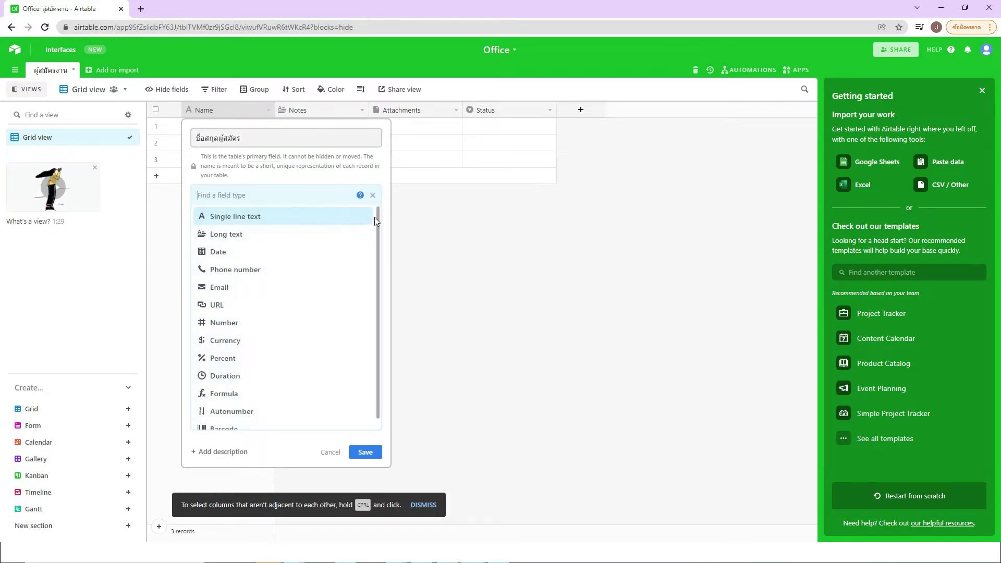
pyautogui.scroll(-1, 377, 214)
pyautogui.moveTo(377, 262); pyautogui.dragTo(378, 215)
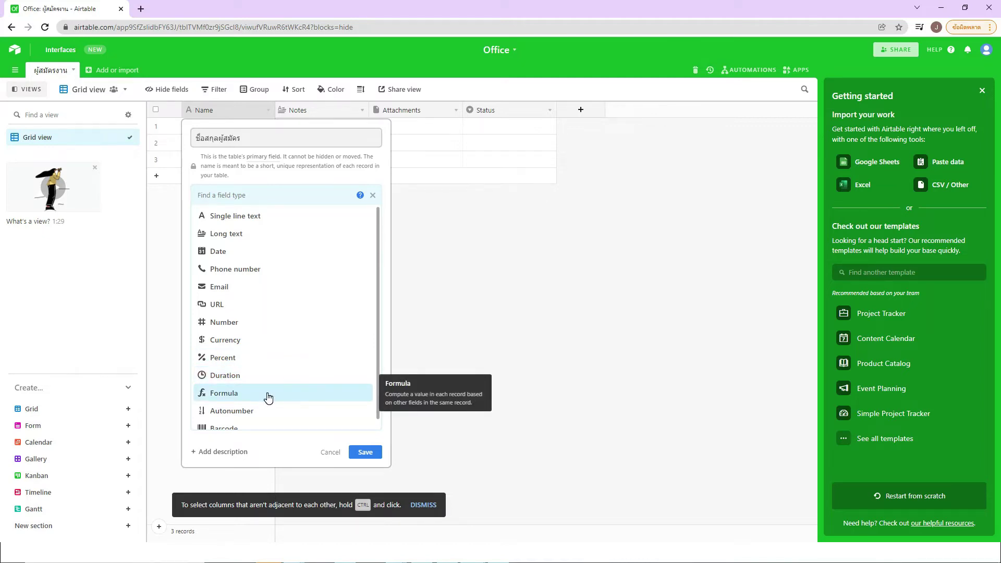
pyautogui.scroll(-1, 268, 398)
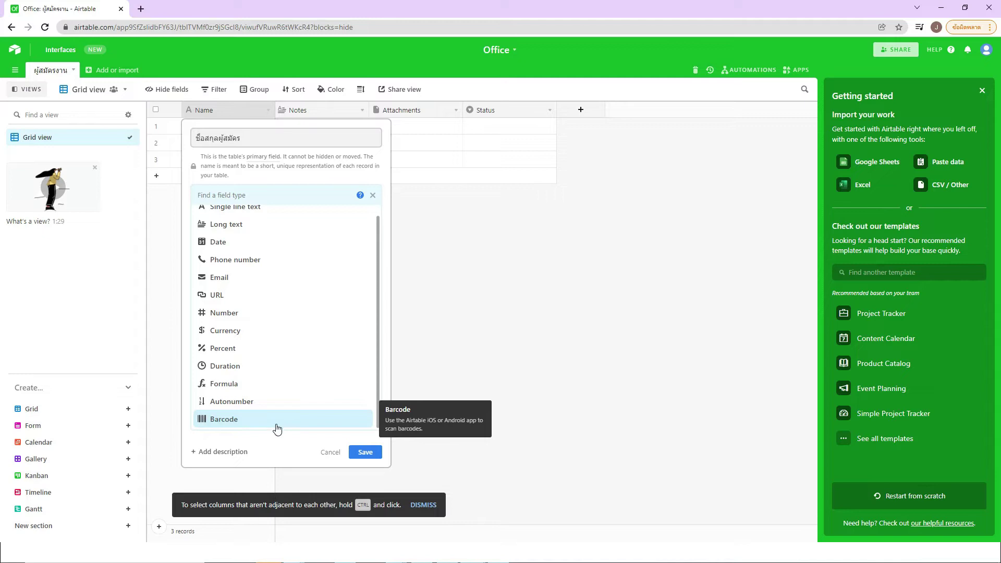
pyautogui.scroll(1, 289, 328)
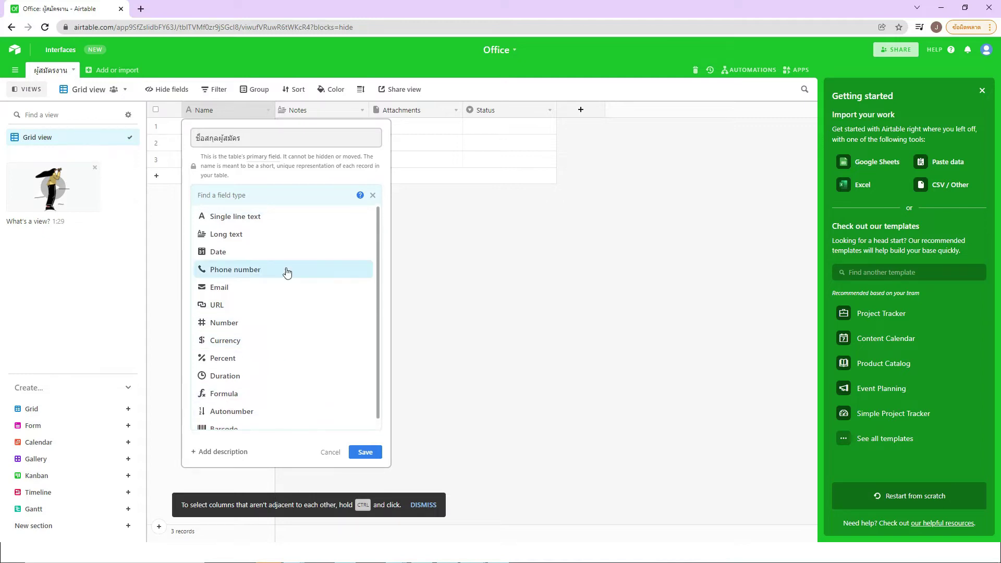
pyautogui.click(252, 222)
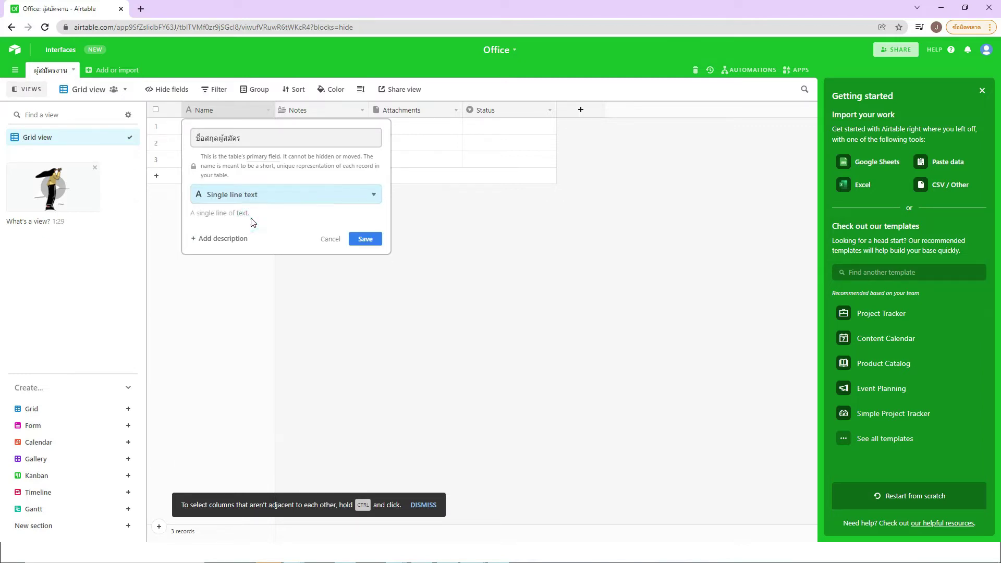
pyautogui.click(365, 239)
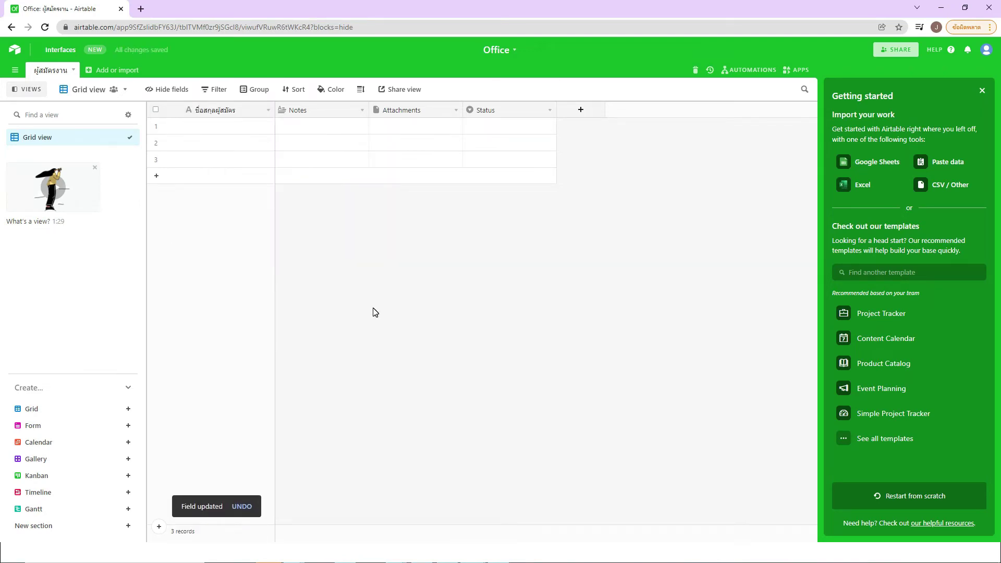
# Step: Rename the Notes field to 'ระดับการศึกษา' and make it a Single select field
pyautogui.doubleClick(304, 115)
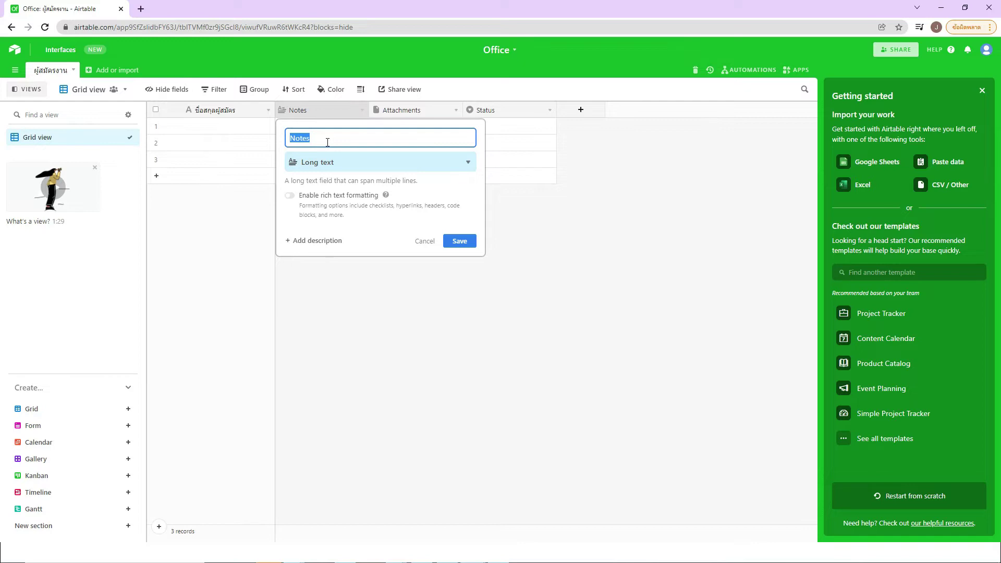
pyautogui.write('ระดับการศึกษา')
pyautogui.click(455, 166)
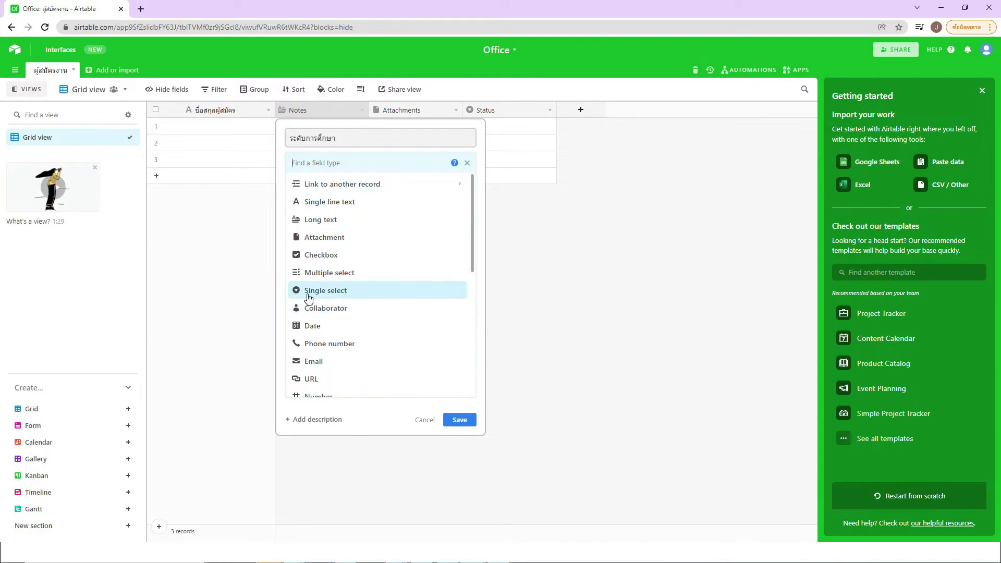
pyautogui.click(369, 297)
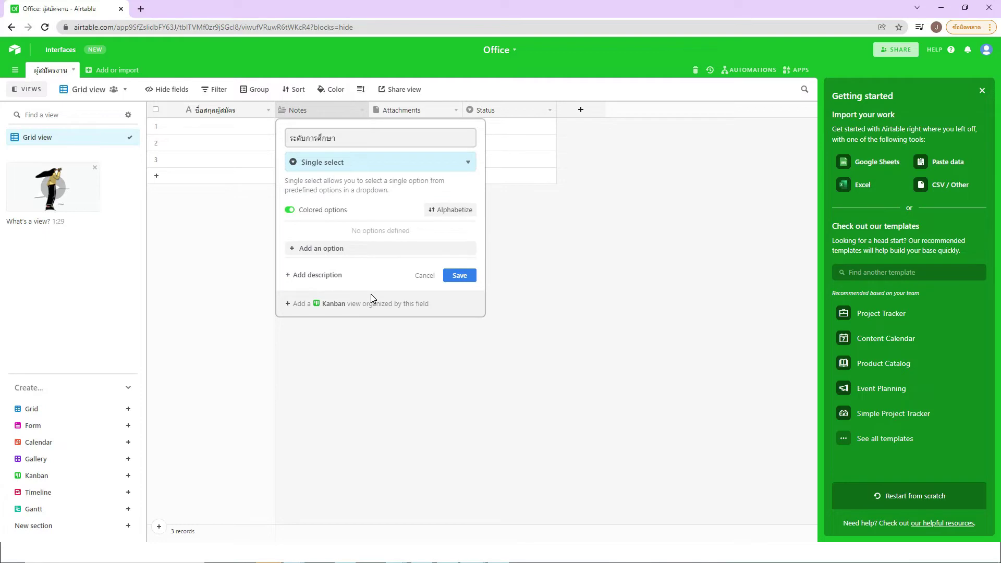
# Step: Add the choices ป.ตรี, ป.โท and ป.เอก
pyautogui.click(324, 249)
pyautogui.write('ป.ตรี')
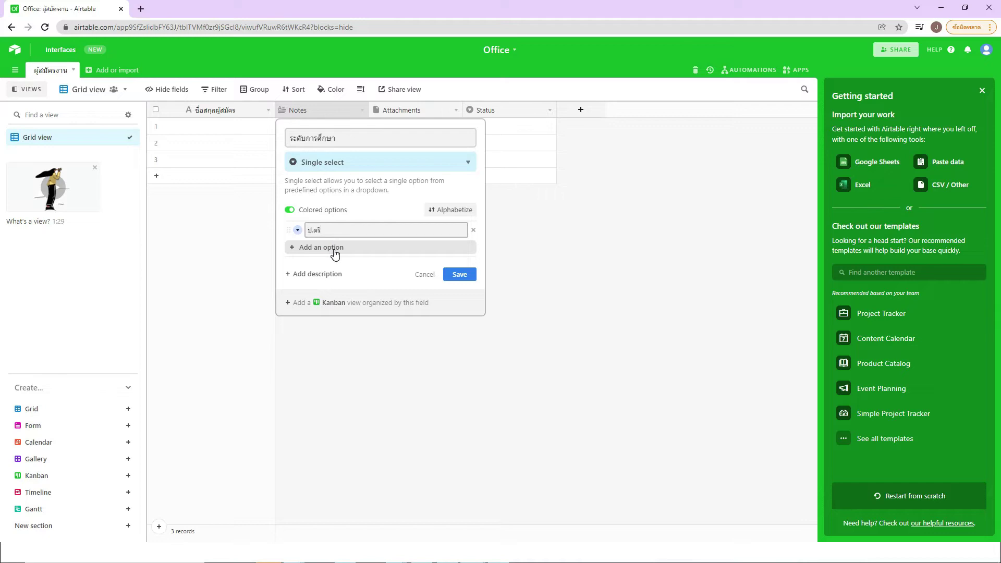
pyautogui.click(334, 250)
pyautogui.write('ป.โท')
pyautogui.click(328, 264)
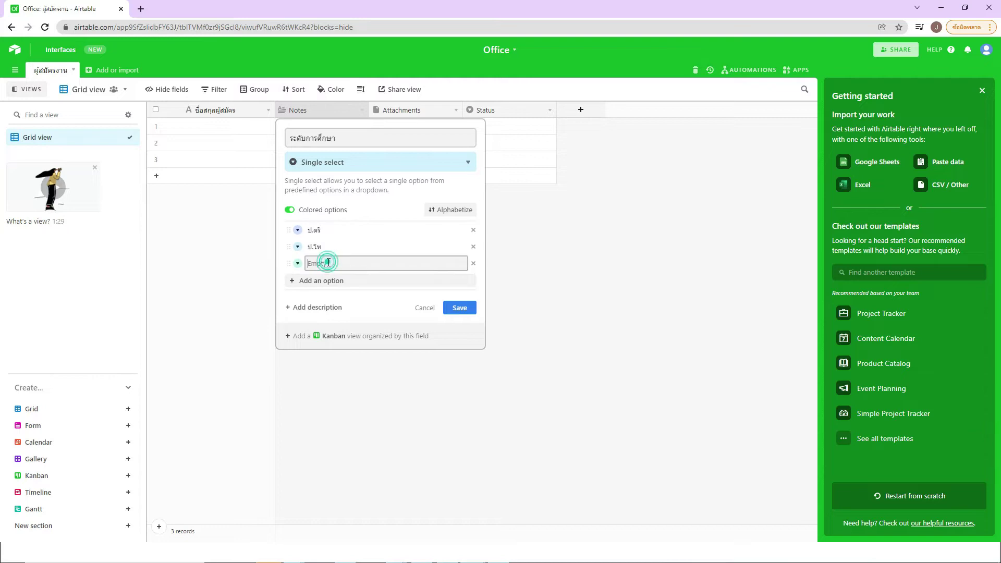
pyautogui.write('ป.เอก')
# Step: Colour ป.เอก green, ป.โท yellow and ป.ตรี pink, then save the field
pyautogui.click(298, 266)
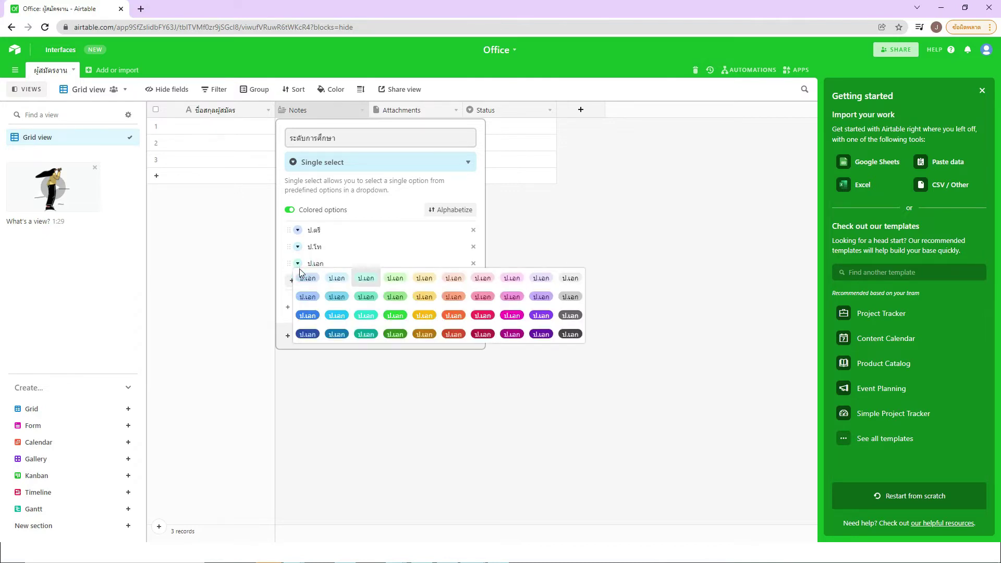
pyautogui.click(402, 322)
pyautogui.click(298, 246)
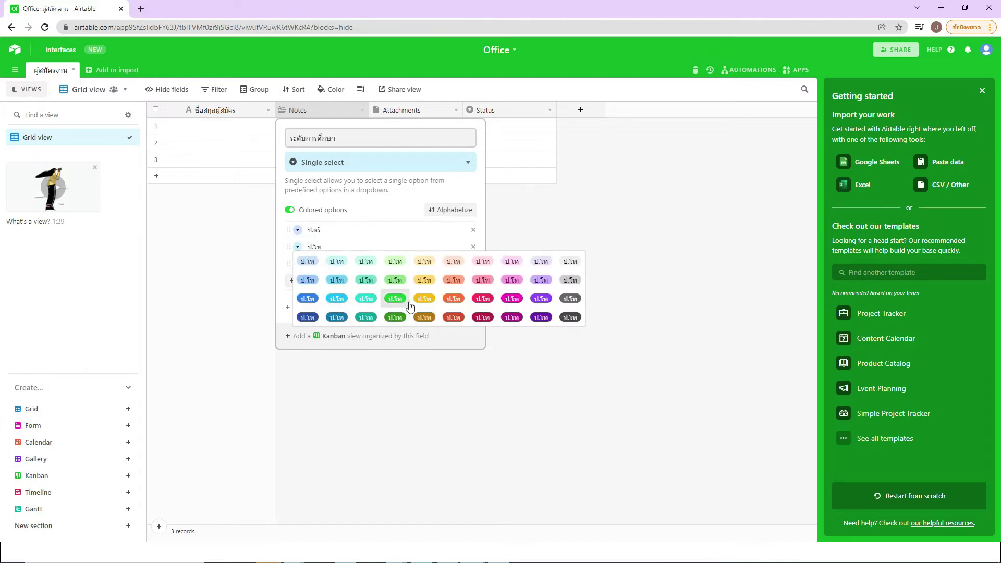
pyautogui.click(423, 282)
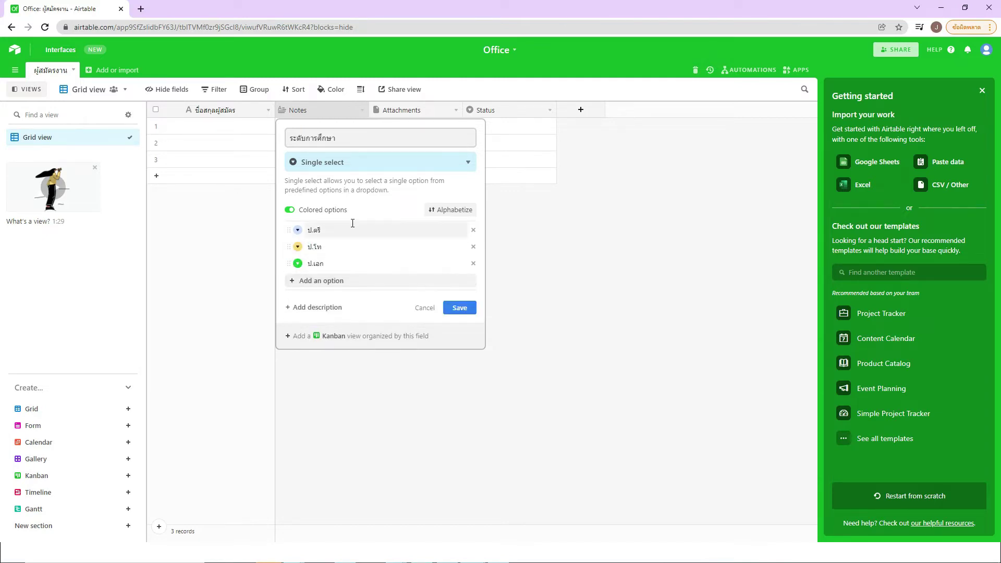
pyautogui.click(298, 230)
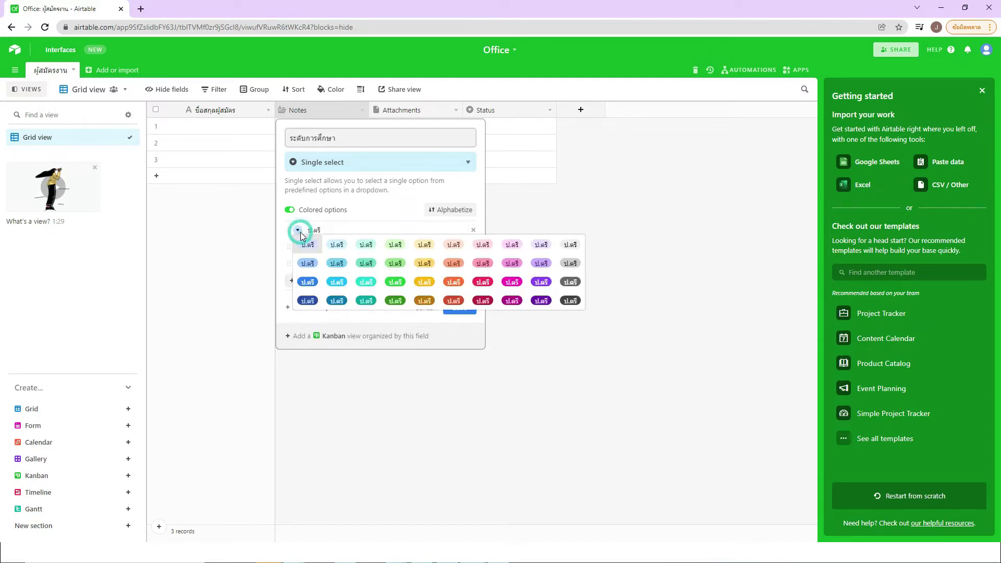
pyautogui.click(483, 244)
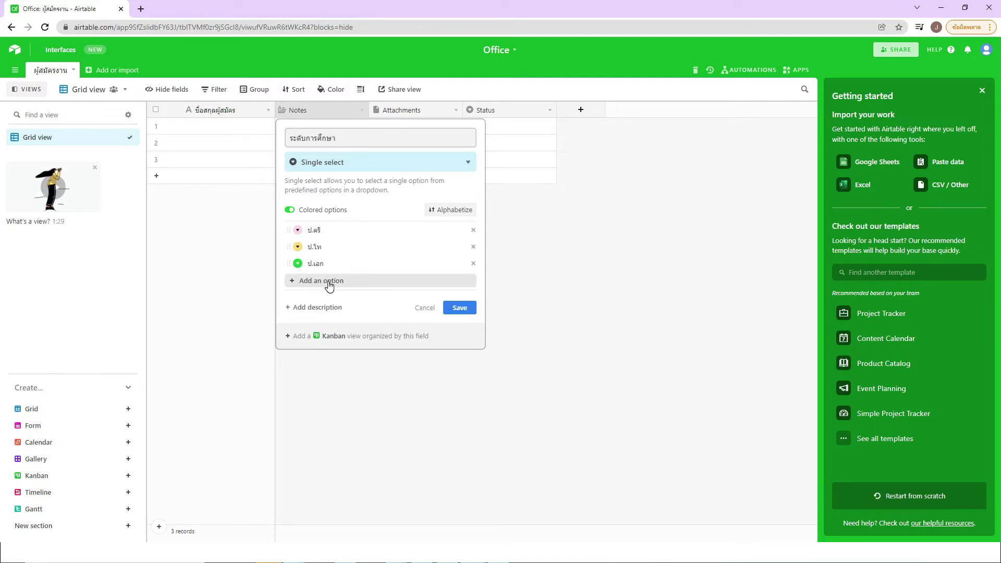
pyautogui.click(459, 308)
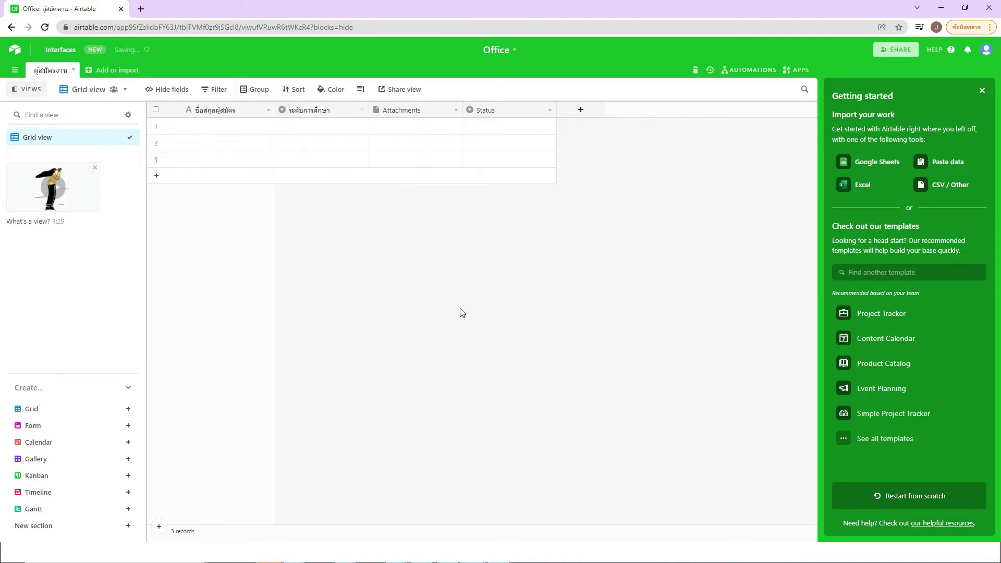
pyautogui.doubleClick(336, 127)
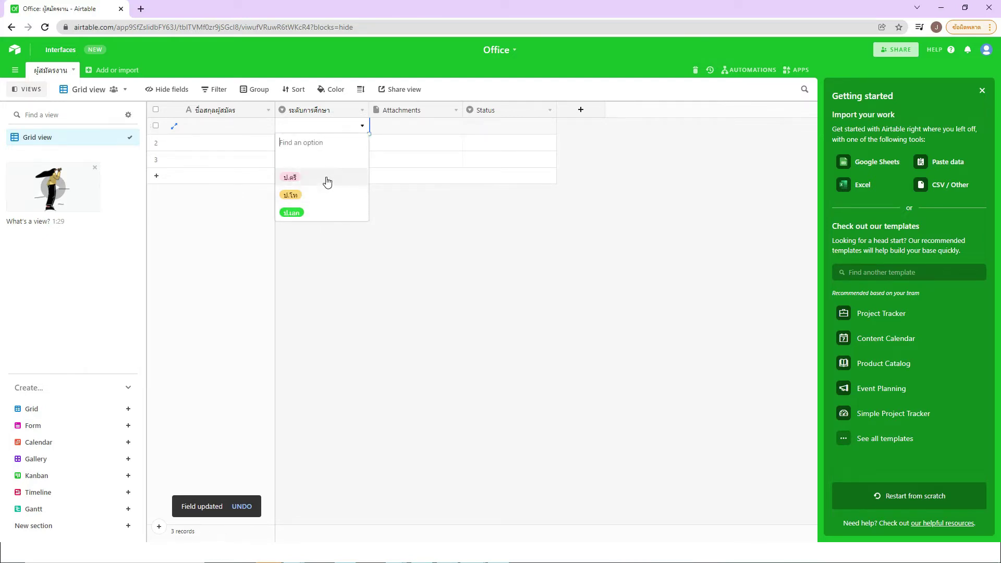
pyautogui.click(376, 193)
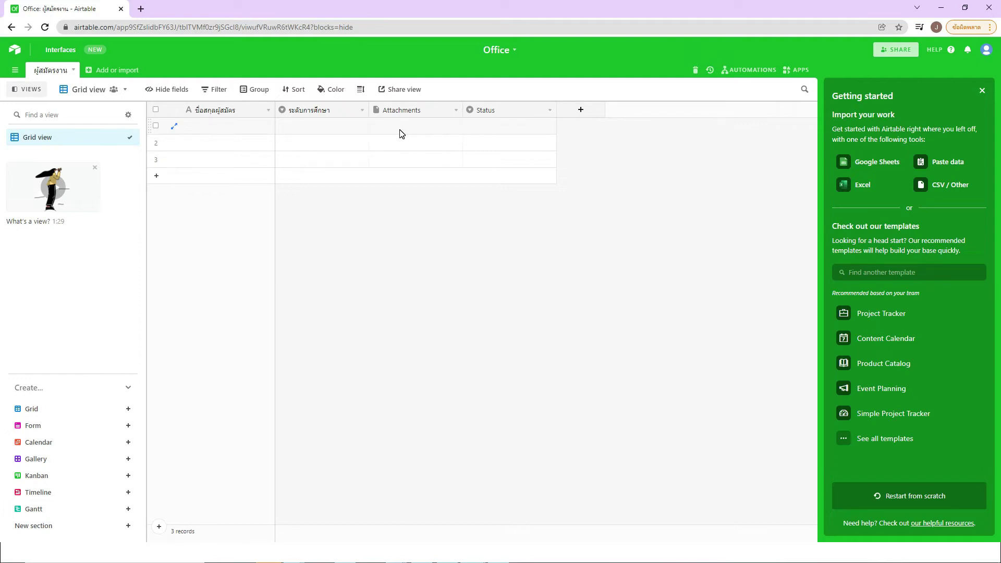
# Step: Replace the Attachments field's name with 'ไฟล์รูปถ่าย' and save it
pyautogui.click(396, 112)
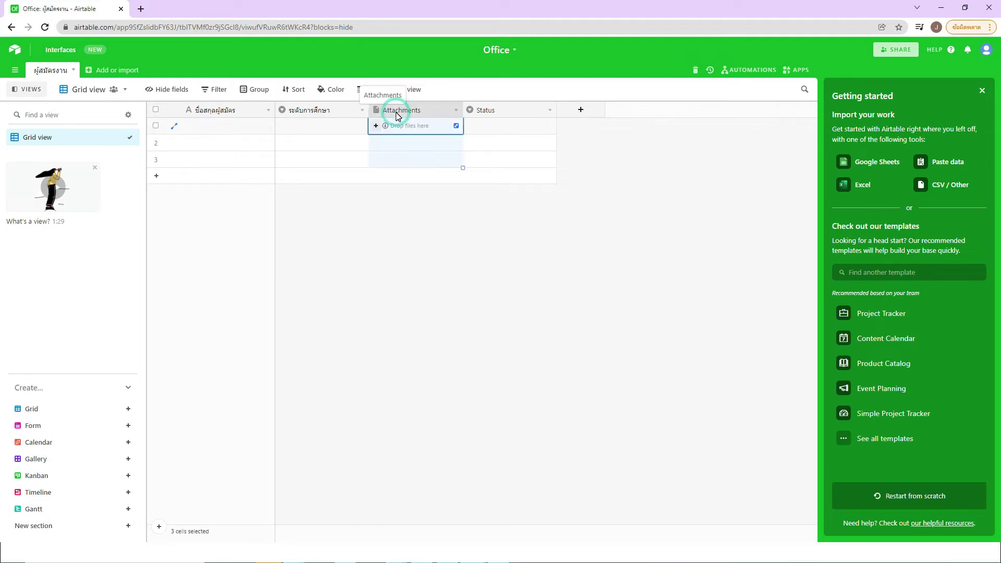
pyautogui.click(442, 203)
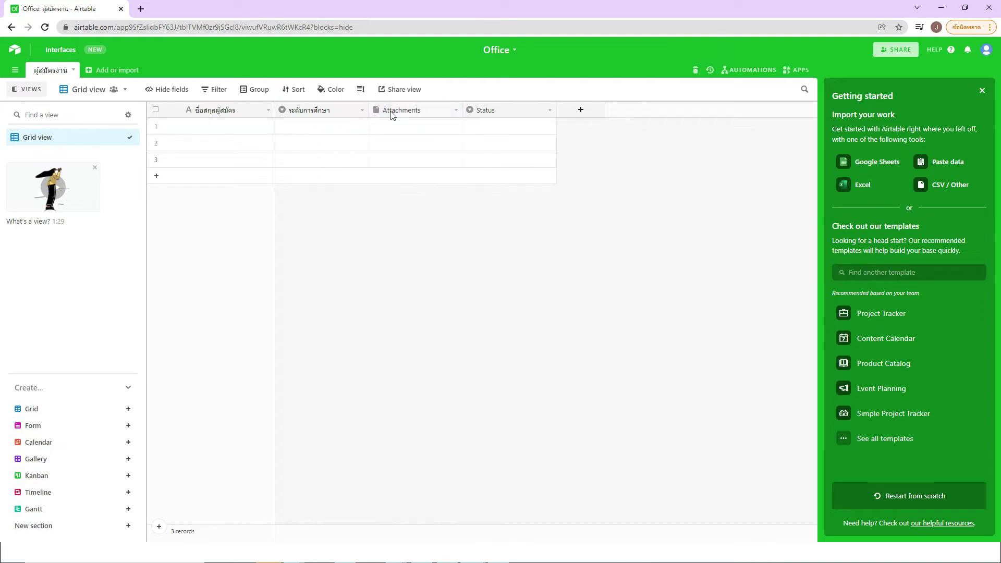
pyautogui.click(455, 110)
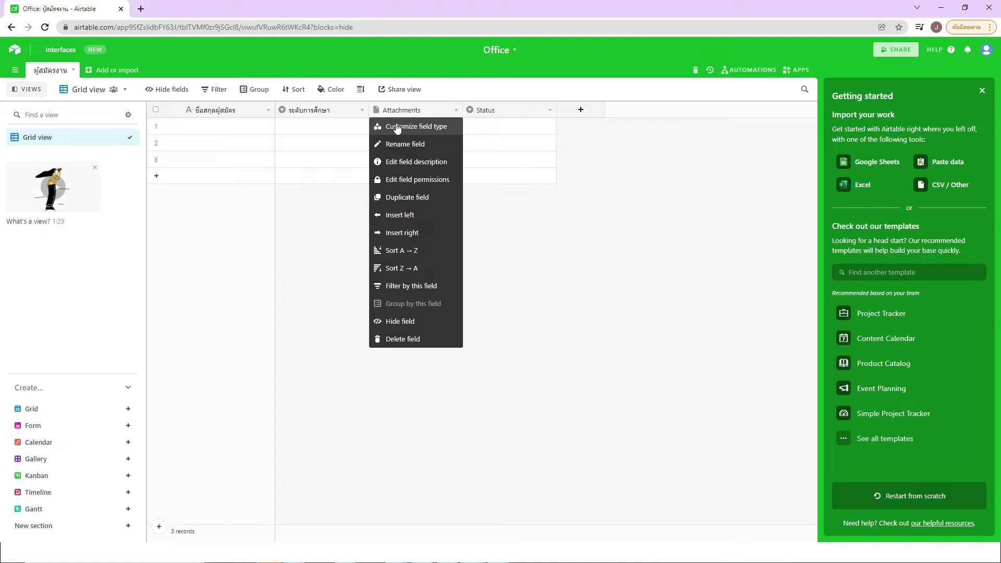
pyautogui.click(428, 128)
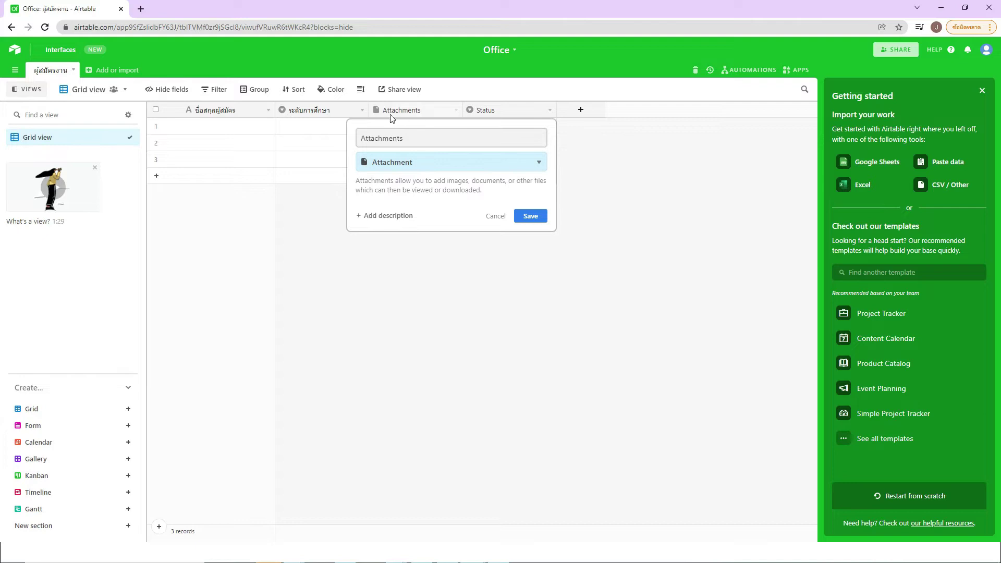
pyautogui.moveTo(416, 139); pyautogui.dragTo(347, 138)
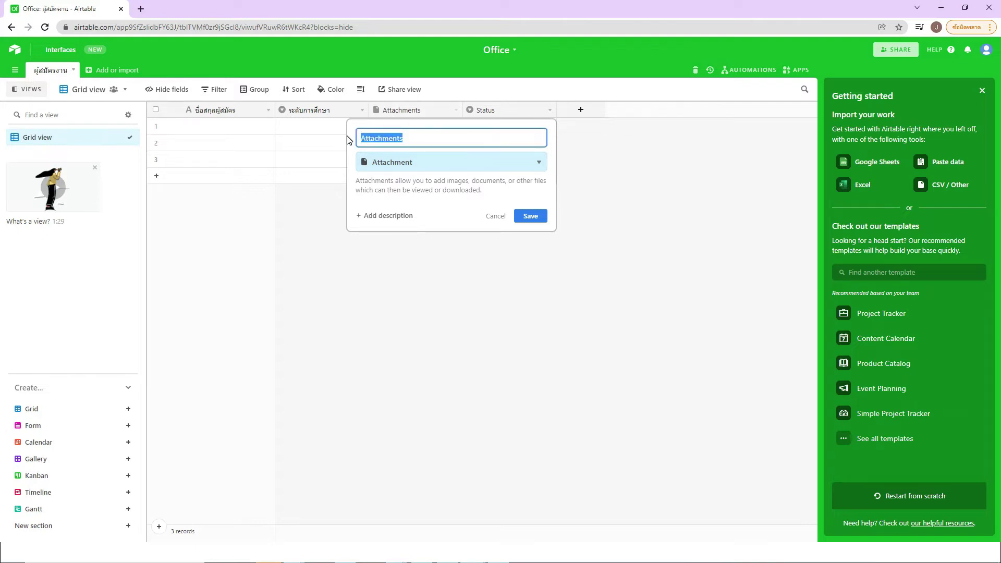
pyautogui.write(']')
pyautogui.press('BackSpace')
pyautogui.write('wa]')
pyautogui.press('BackSpace')
pyautogui.press('BackSpace')
pyautogui.press('BackSpace')
pyautogui.write('ไฟล์รูปถ่าย')
pyautogui.click(536, 221)
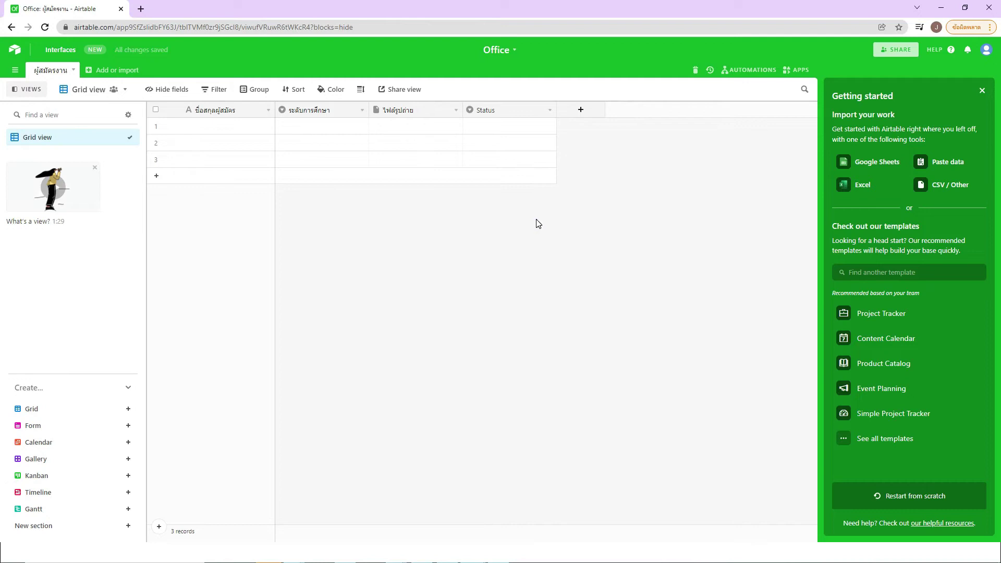
# Step: Rename Status to 'ตำแหน่งงานที่สมัคร' and delete the Todo, In progress and Done choices
pyautogui.doubleClick(486, 110)
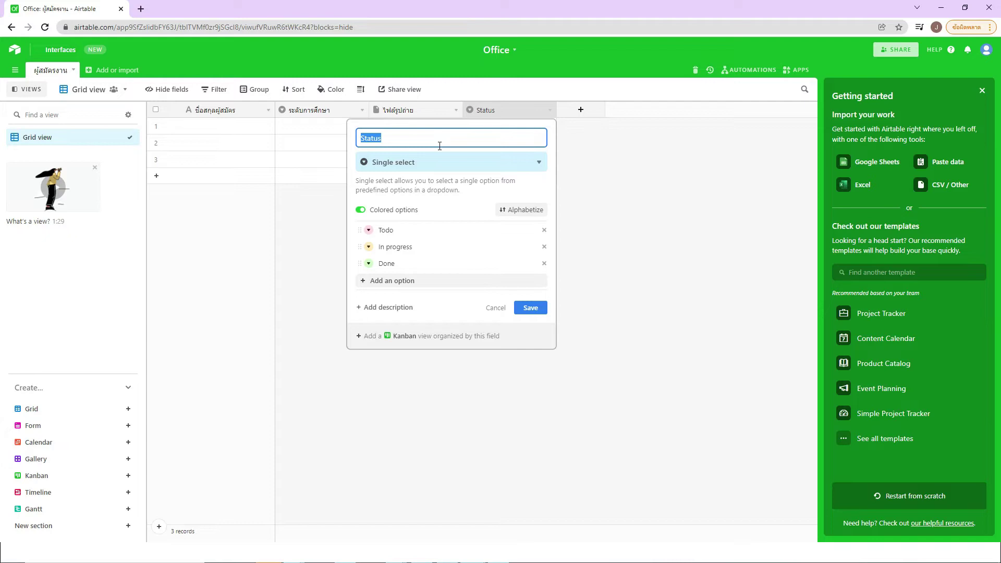
pyautogui.write('ตำแหน่งงานที่สมัคร')
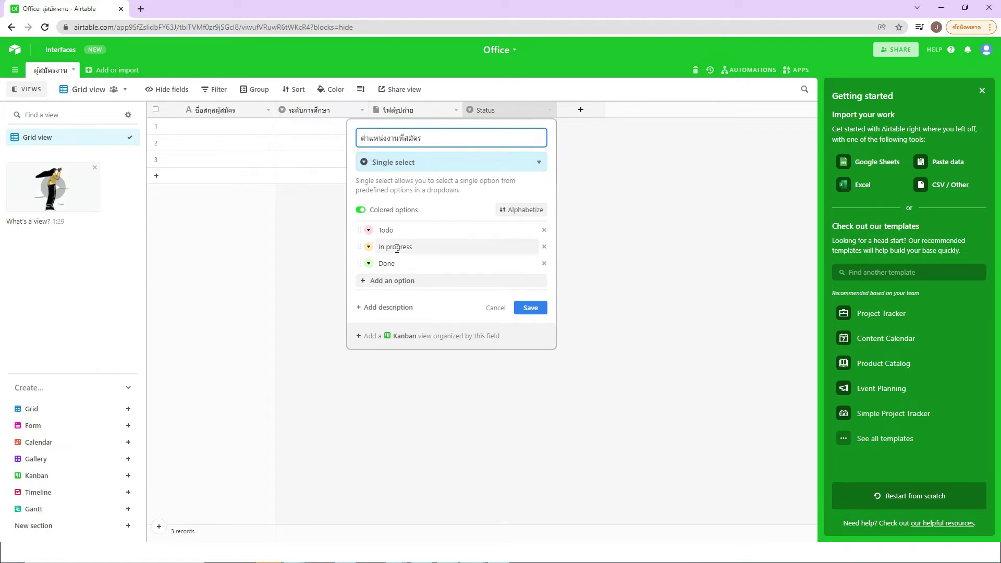
pyautogui.click(544, 229)
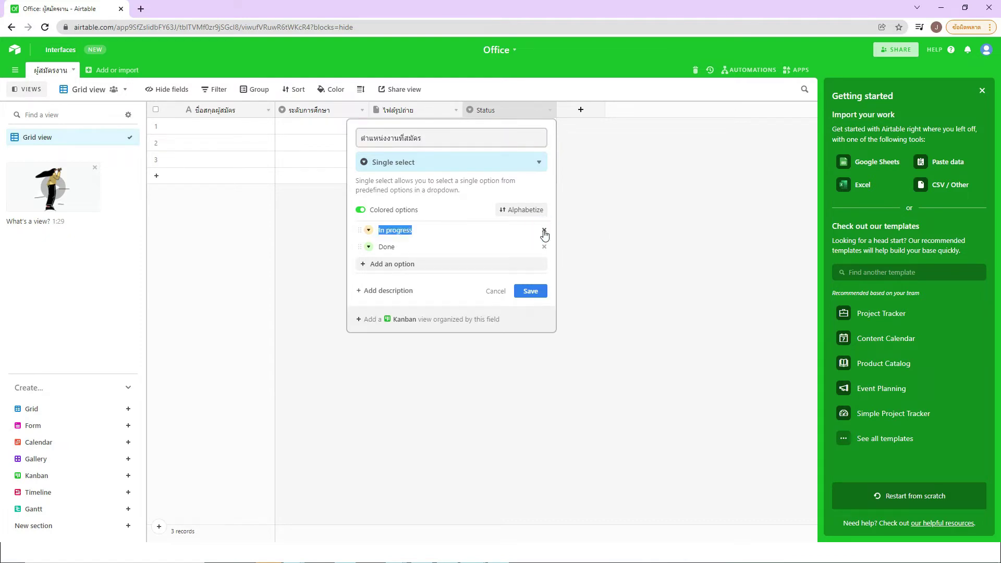
pyautogui.click(543, 230)
pyautogui.click(543, 230)
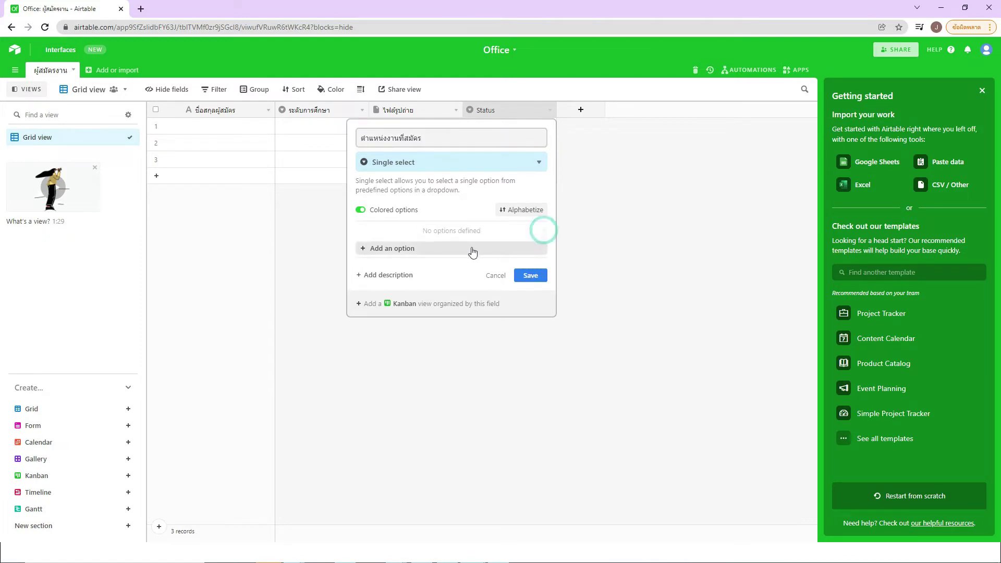
# Step: Add choices ธุรการ, ประชาสัมพันธ์, นักวิชาการคอมพิวเตอร์, นักกฎหมาย, then save and confirm conversion
pyautogui.click(397, 249)
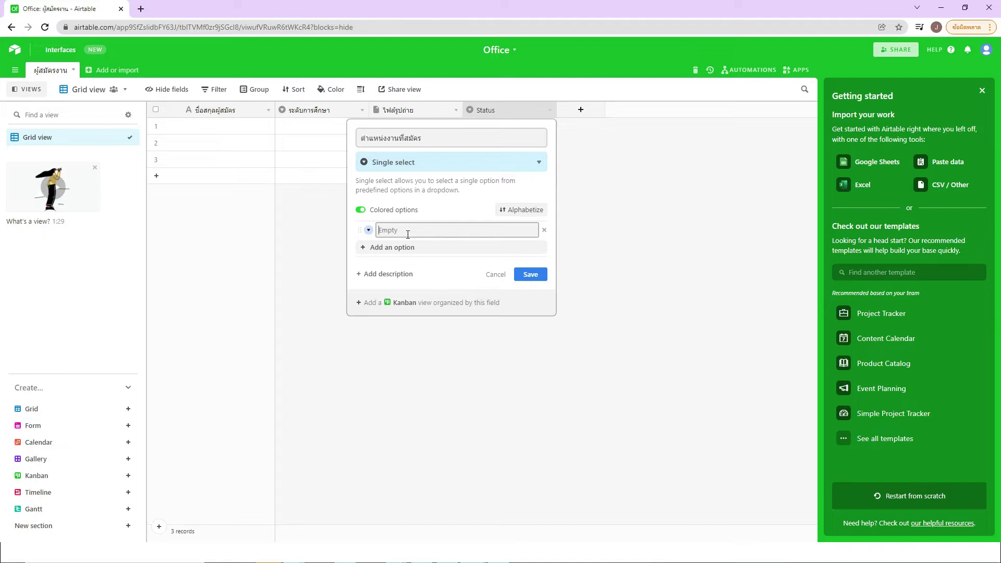
pyautogui.write('ธุรการ')
pyautogui.click(398, 247)
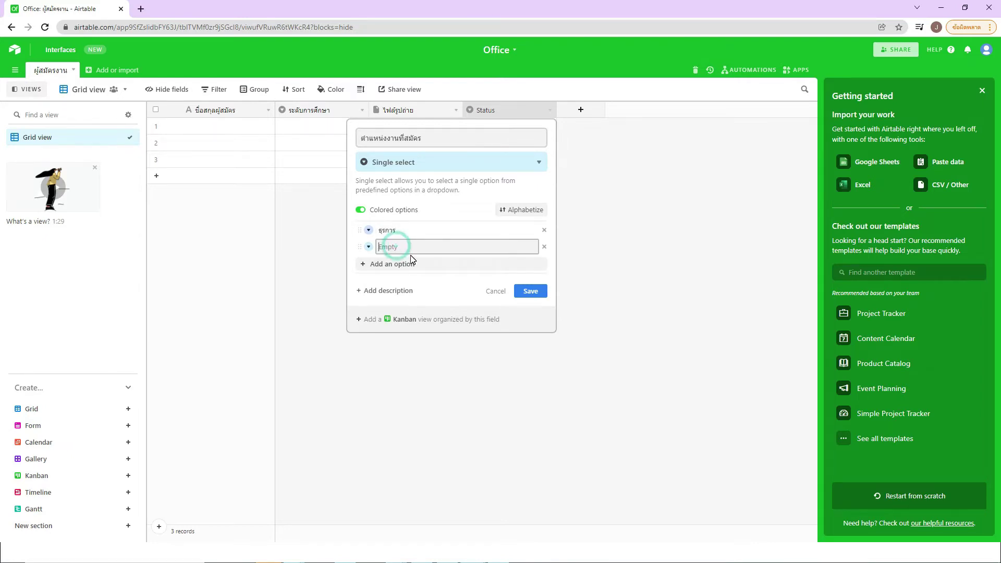
pyautogui.write('ประชาสัมพันธ์')
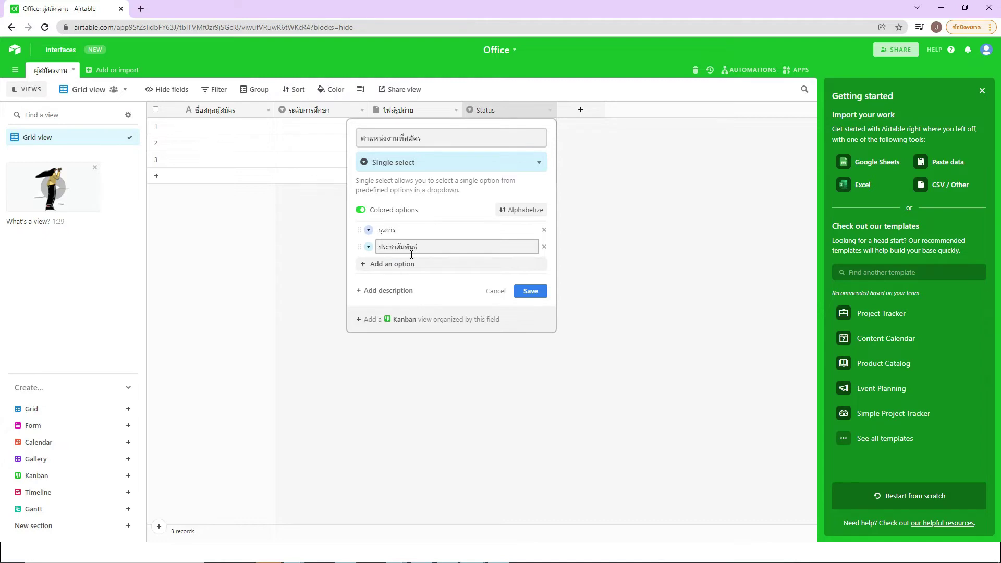
pyautogui.click(418, 264)
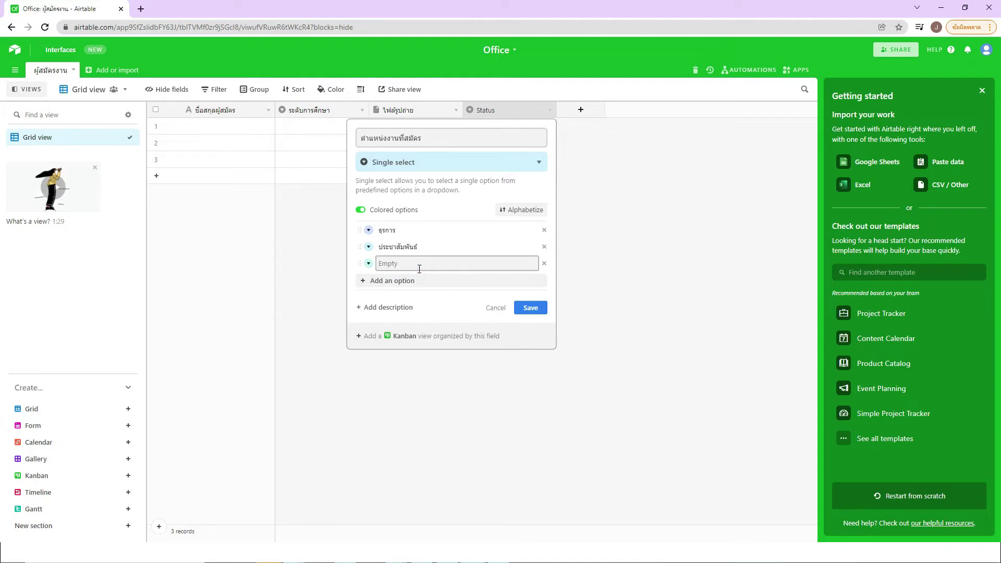
pyautogui.write('นักวิชาการคอมพิวเตอร์')
pyautogui.click(414, 282)
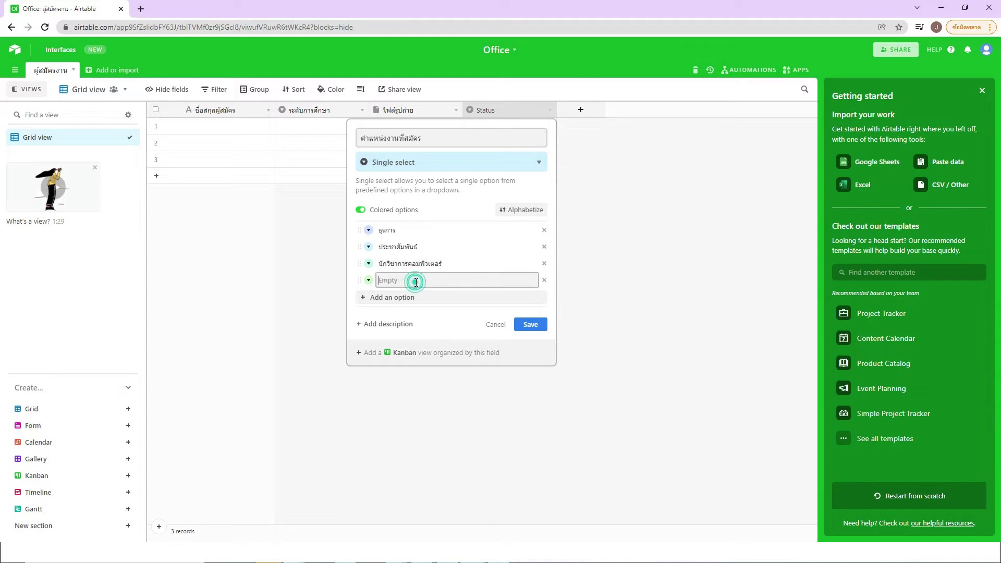
pyautogui.write('นักกฎหมาย')
pyautogui.click(460, 315)
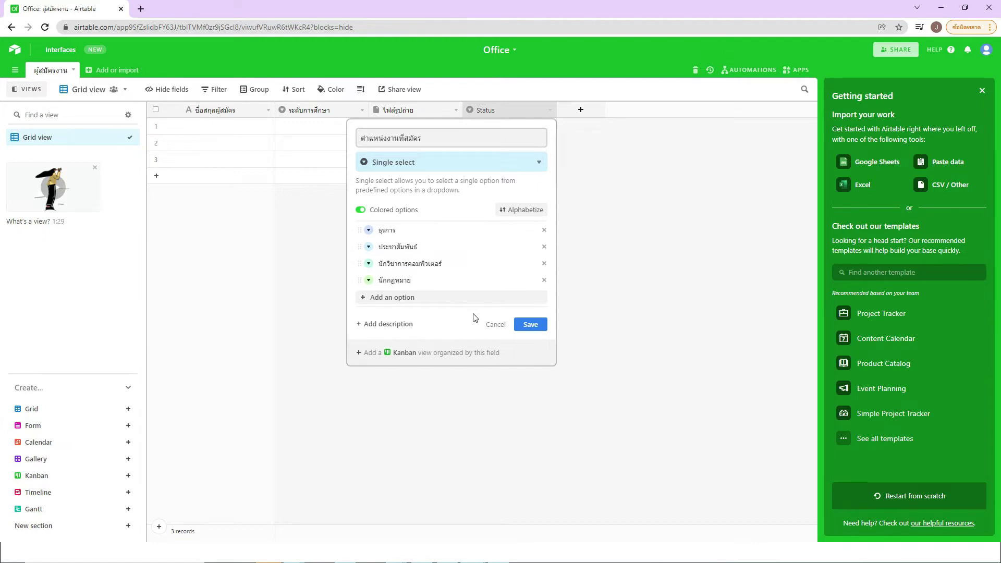
pyautogui.click(534, 327)
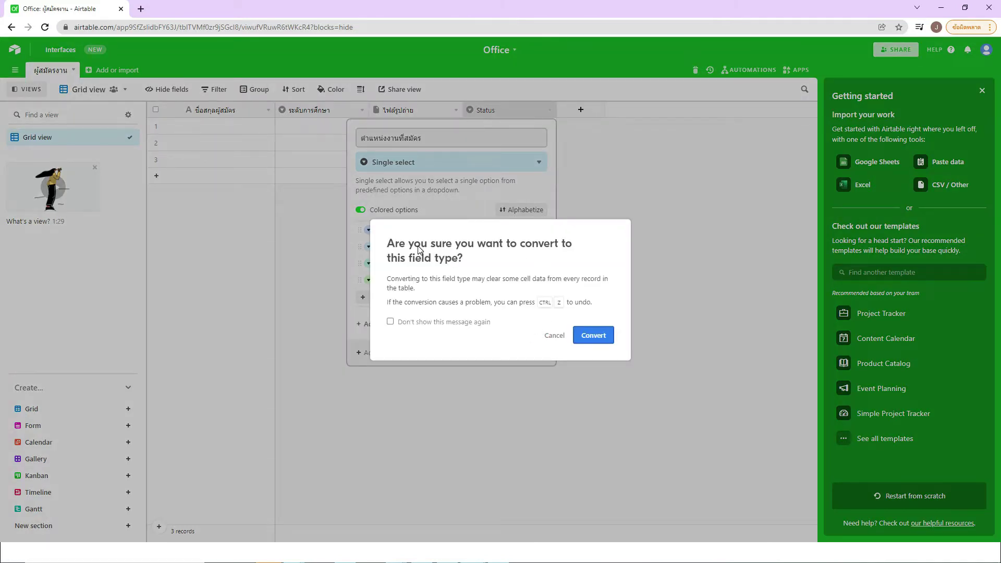
pyautogui.click(599, 336)
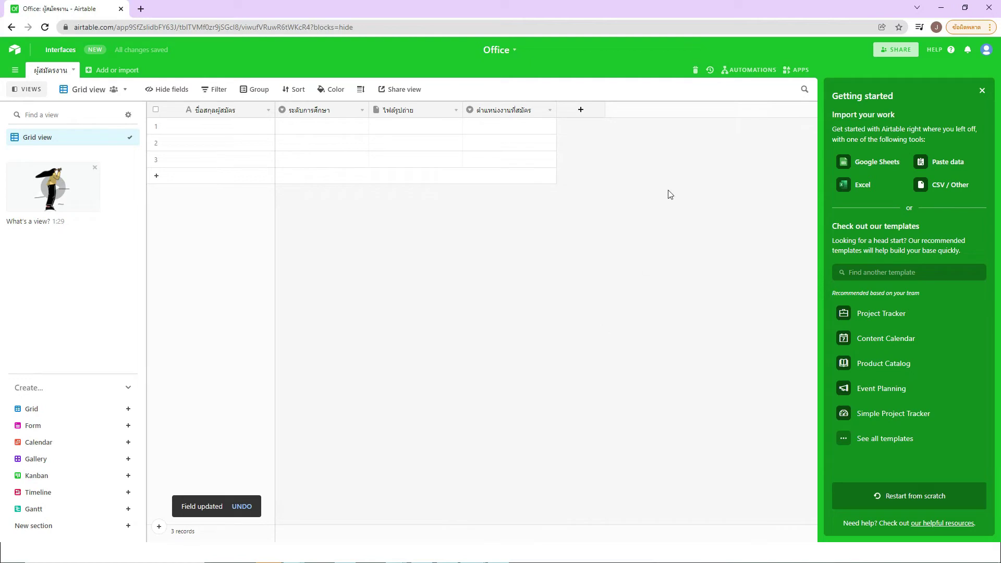
# Step: Create an Email field named 'email'
pyautogui.click(581, 111)
pyautogui.write('email')
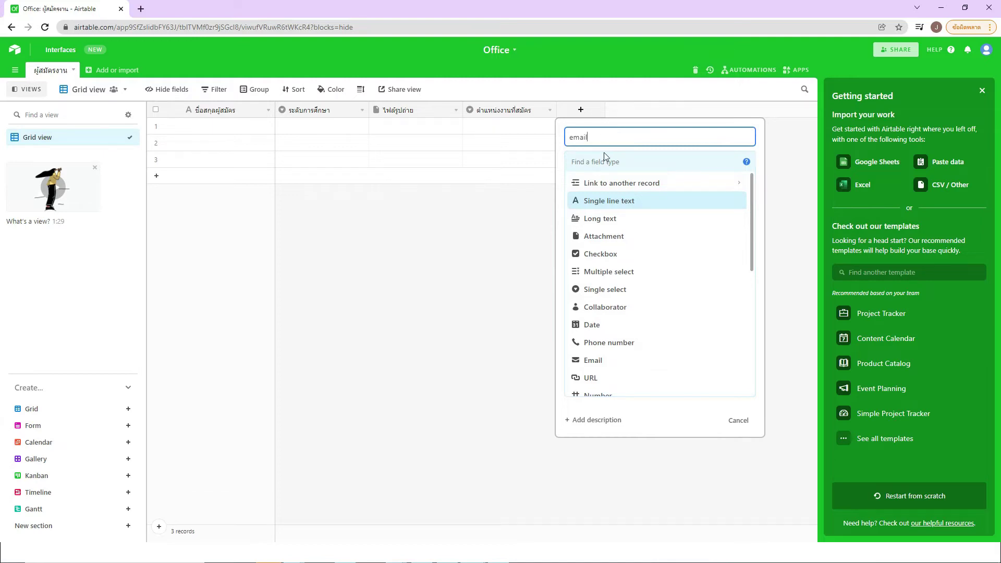
pyautogui.click(623, 359)
pyautogui.click(736, 214)
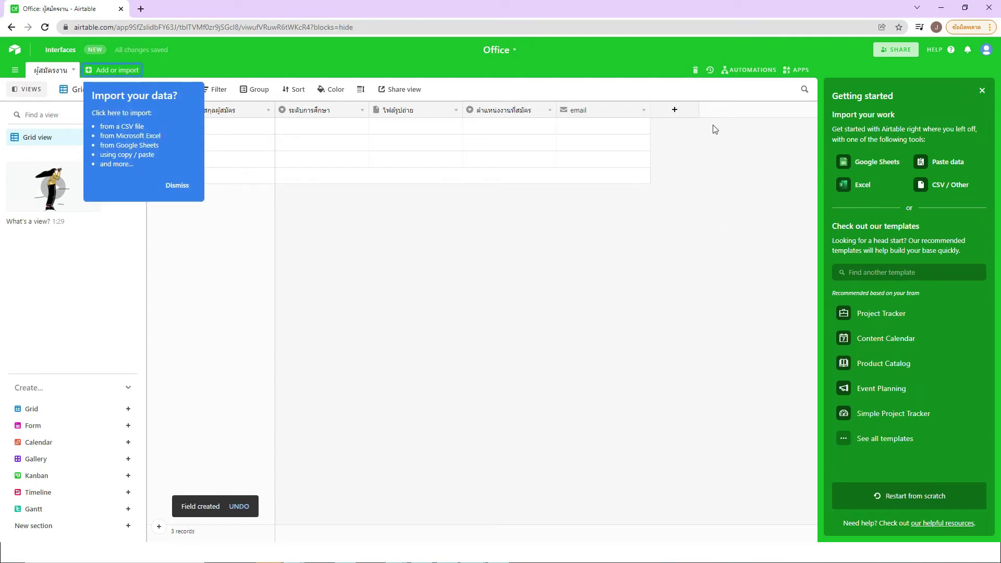
# Step: Create a Phone number field called 'เบอร์โทร'
pyautogui.click(674, 113)
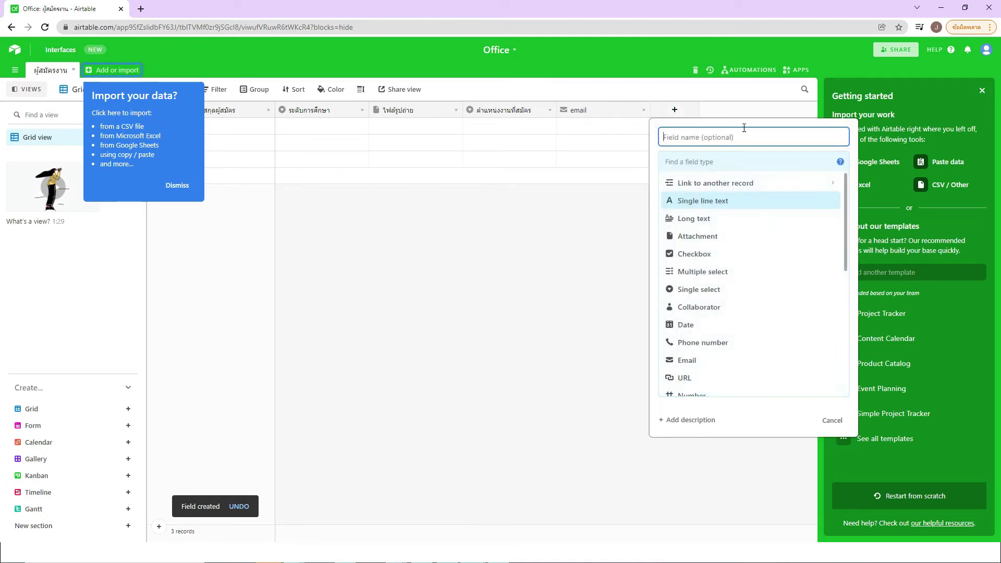
pyautogui.write('เ')
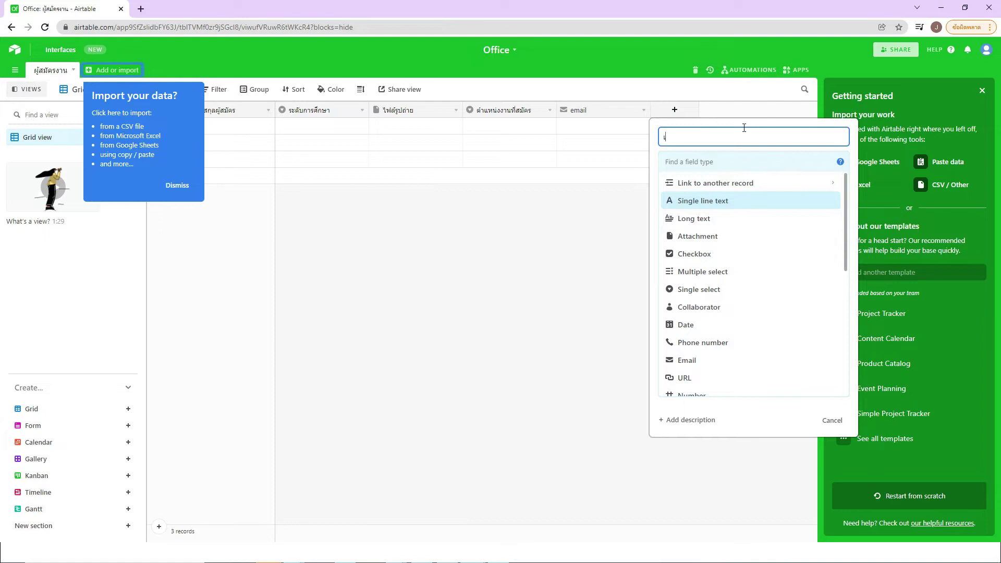
pyautogui.write('บอร์โทร')
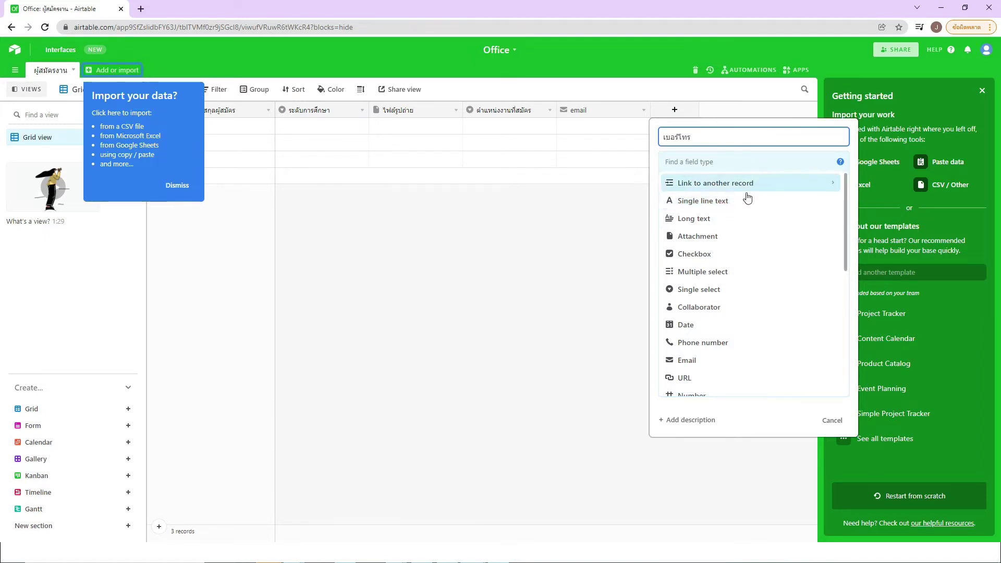
pyautogui.scroll(-1, 733, 287)
pyautogui.click(731, 290)
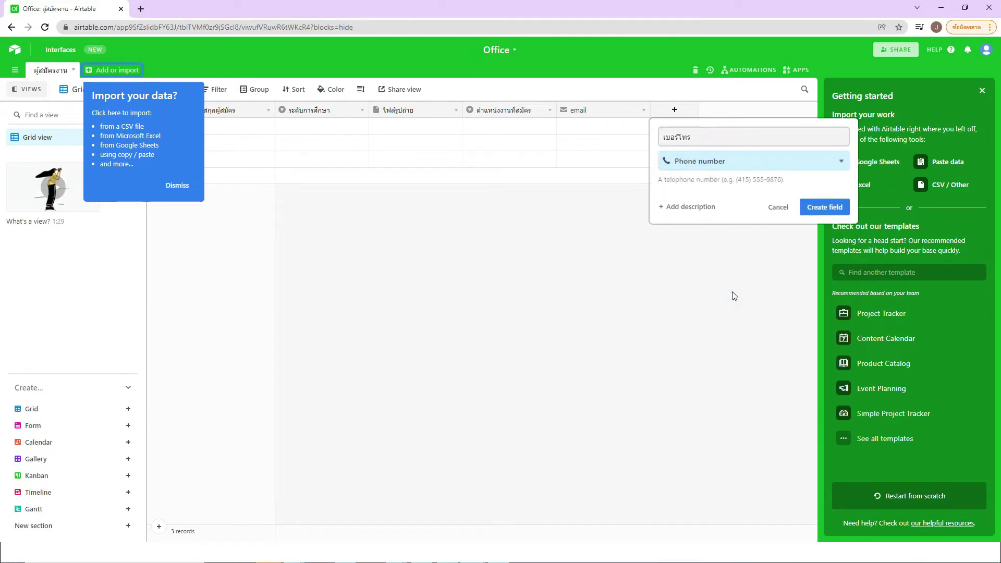
pyautogui.click(839, 209)
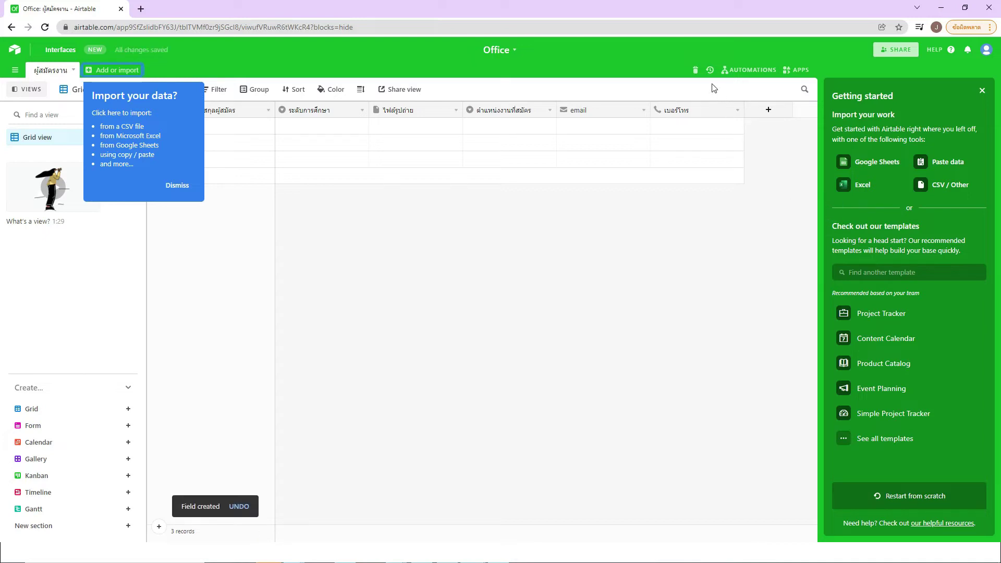
# Step: Create a Long text field called Note after the เบอร์โทร column
pyautogui.click(768, 110)
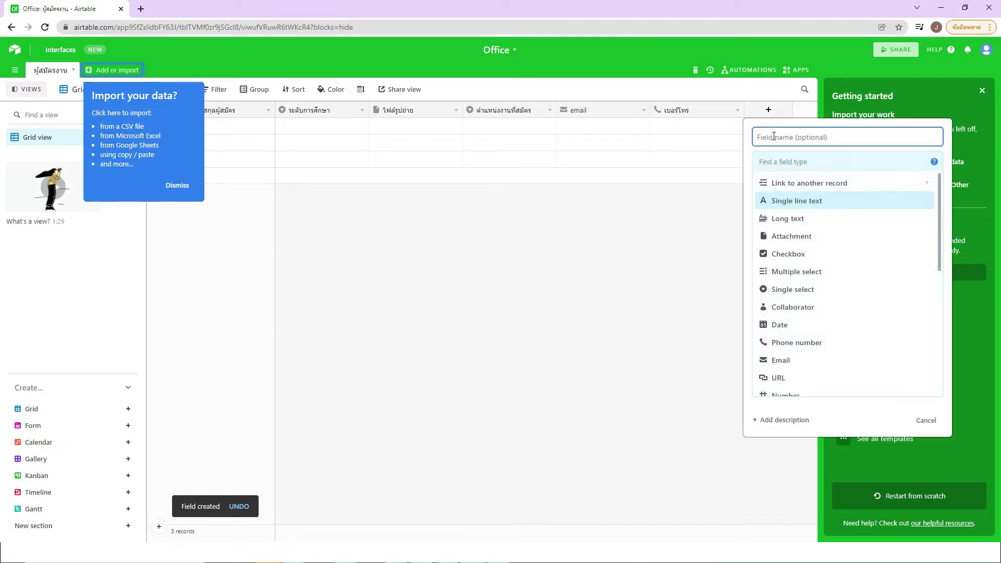
pyautogui.write('N')
pyautogui.press('BackSpace')
pyautogui.write('Note')
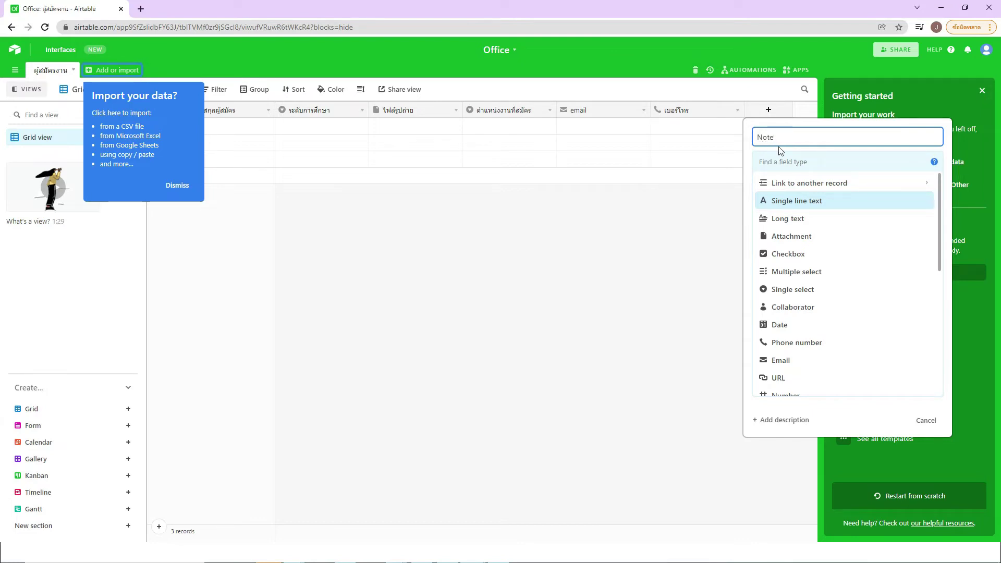
pyautogui.click(782, 219)
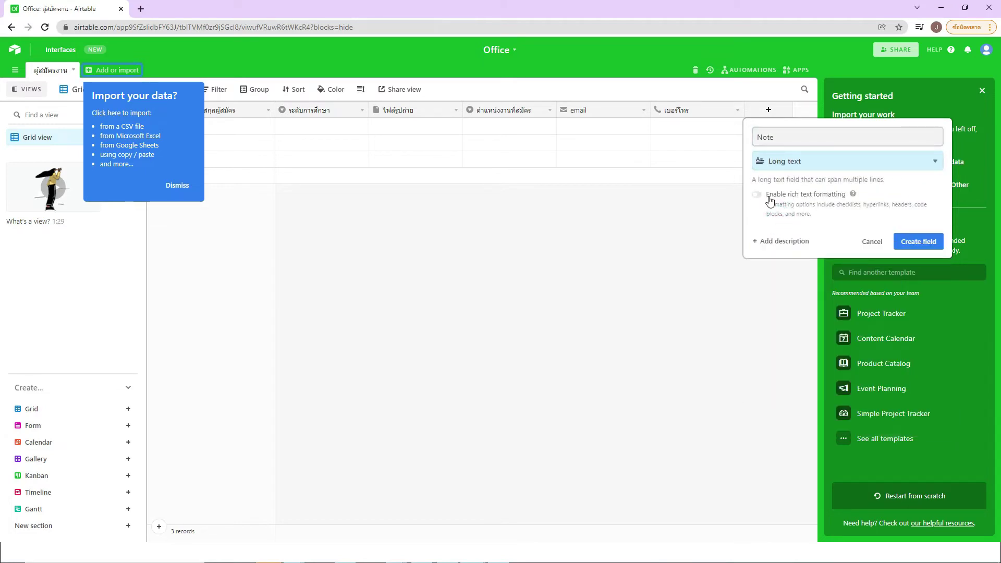
pyautogui.click(910, 243)
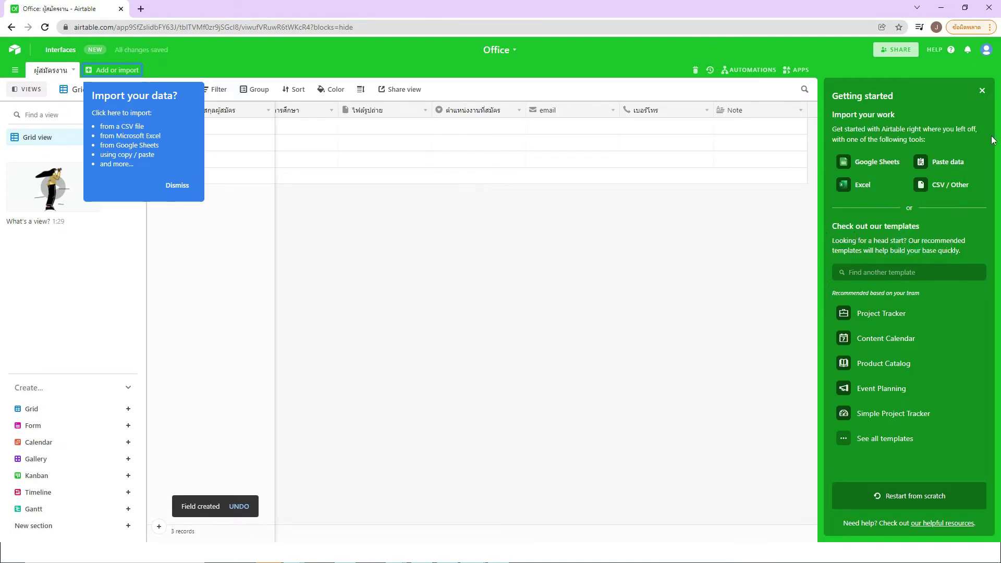
# Step: Close the Getting started panel, then create Checkbox field หลักฐานถูกต้อง with the green check style
pyautogui.click(981, 93)
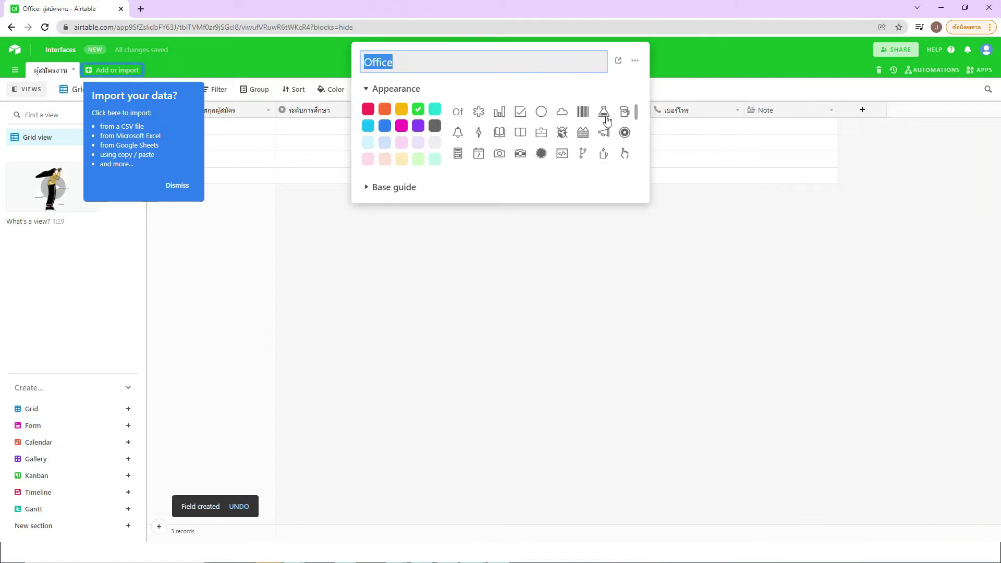
pyautogui.click(830, 232)
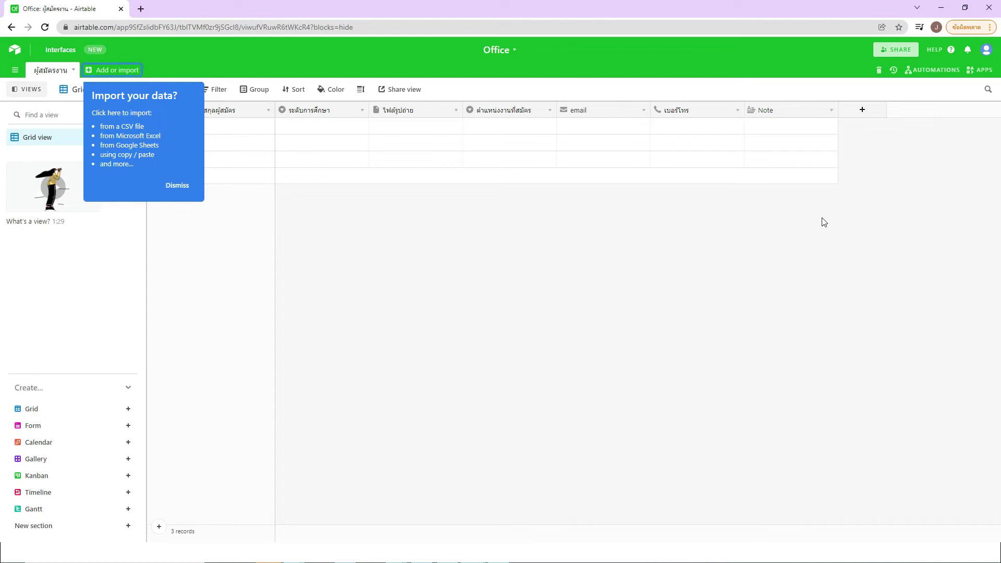
pyautogui.click(861, 111)
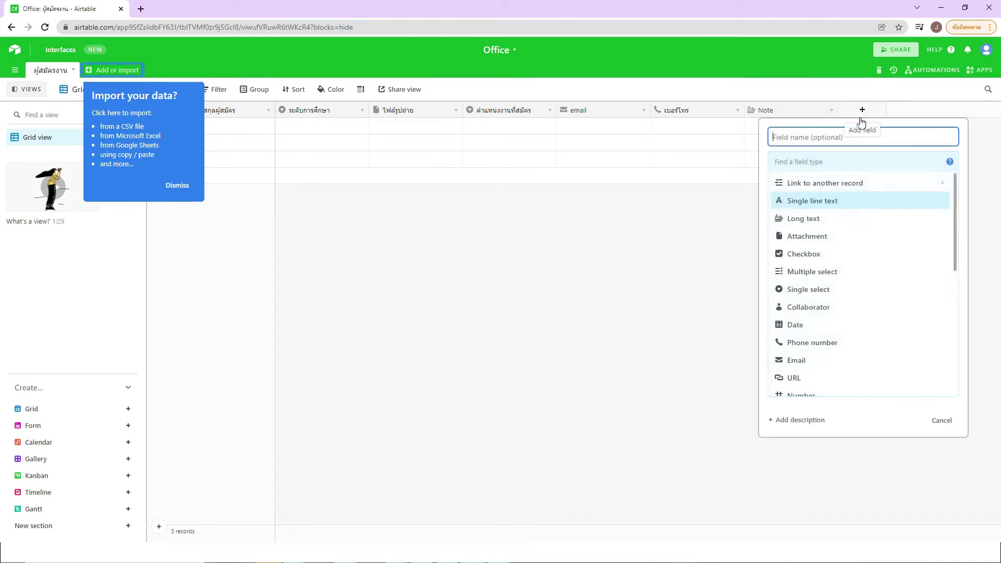
pyautogui.write('ตรวจ')
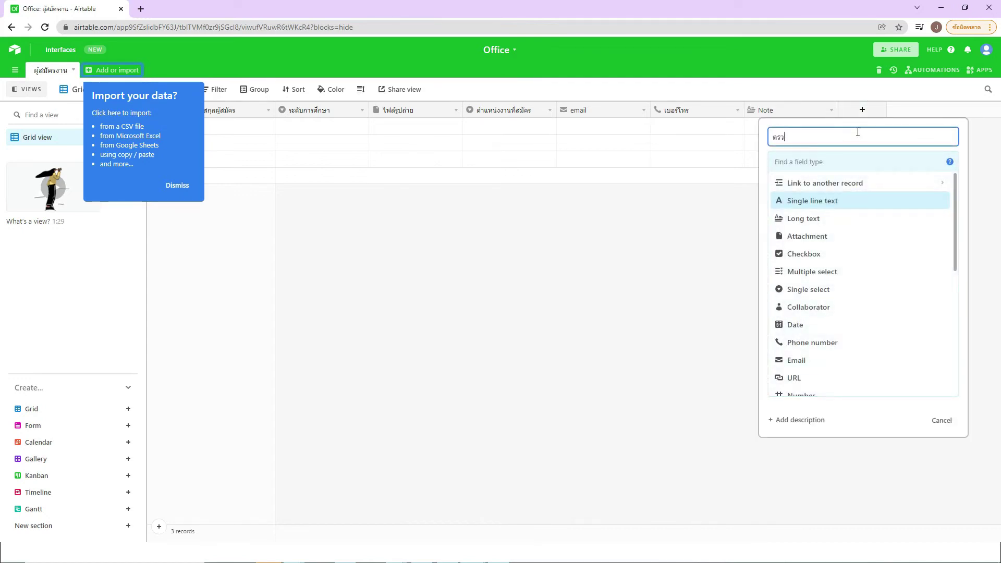
pyautogui.press('BackSpace')
pyautogui.press('BackSpace')
pyautogui.press('BackSpace')
pyautogui.write('หลักฐานถูกต้อง')
pyautogui.click(822, 259)
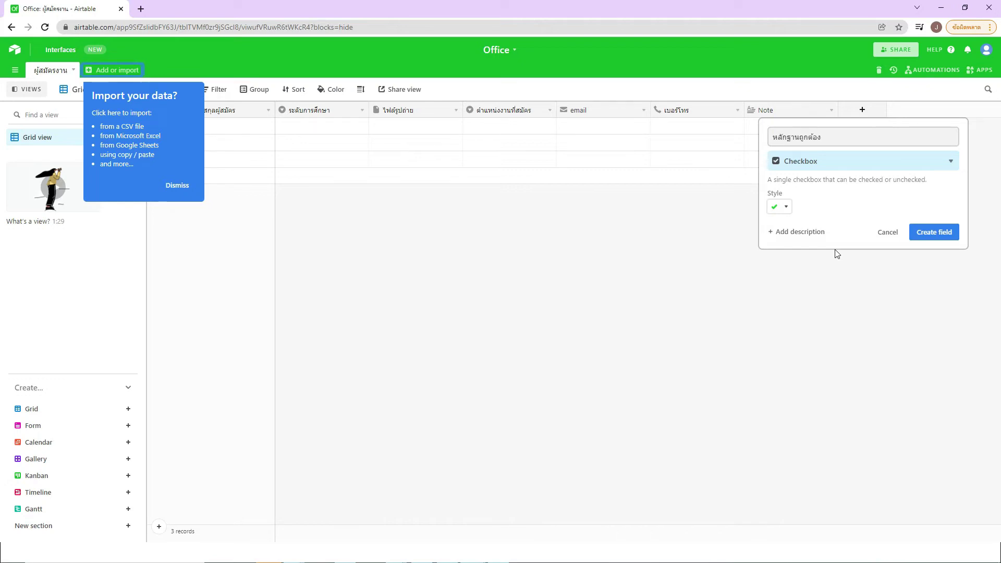
pyautogui.click(785, 209)
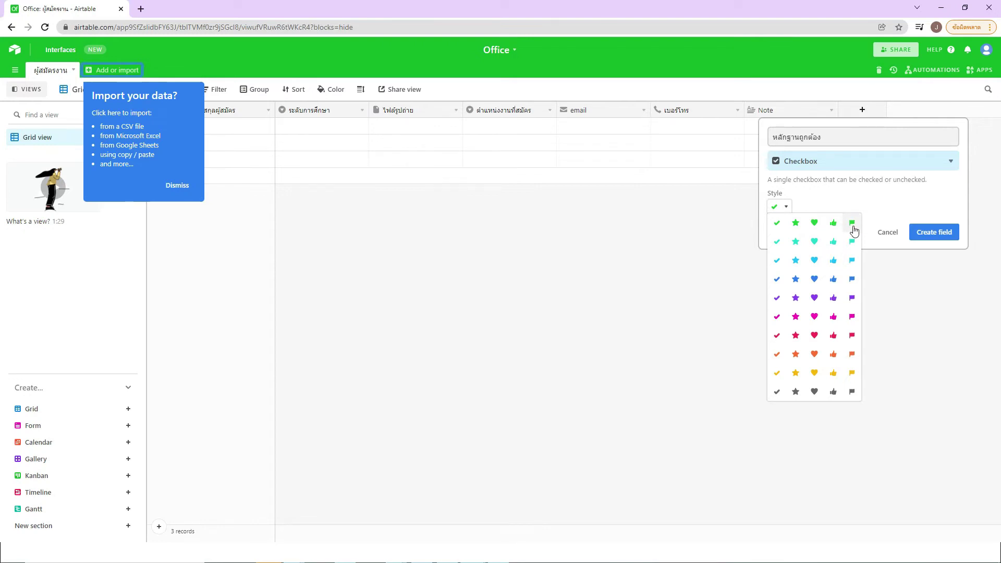
pyautogui.click(802, 203)
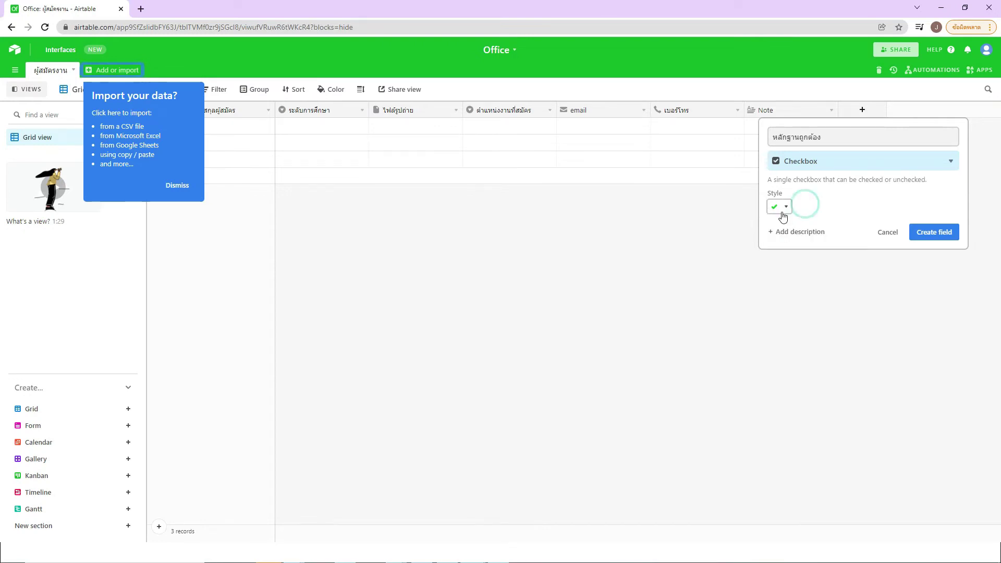
pyautogui.click(935, 235)
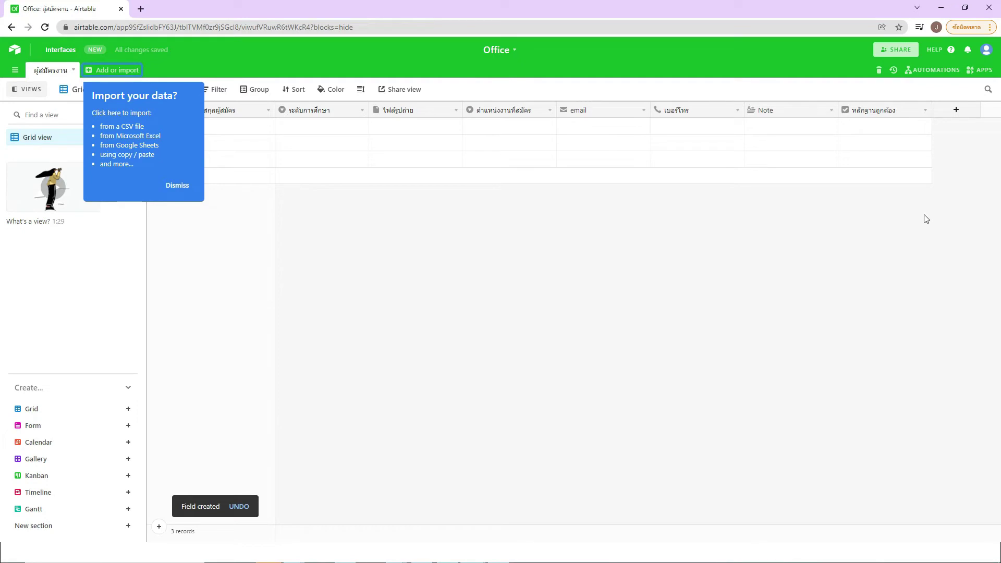
# Step: Start a new Single select field named สถานะการพิจารณา
pyautogui.click(955, 110)
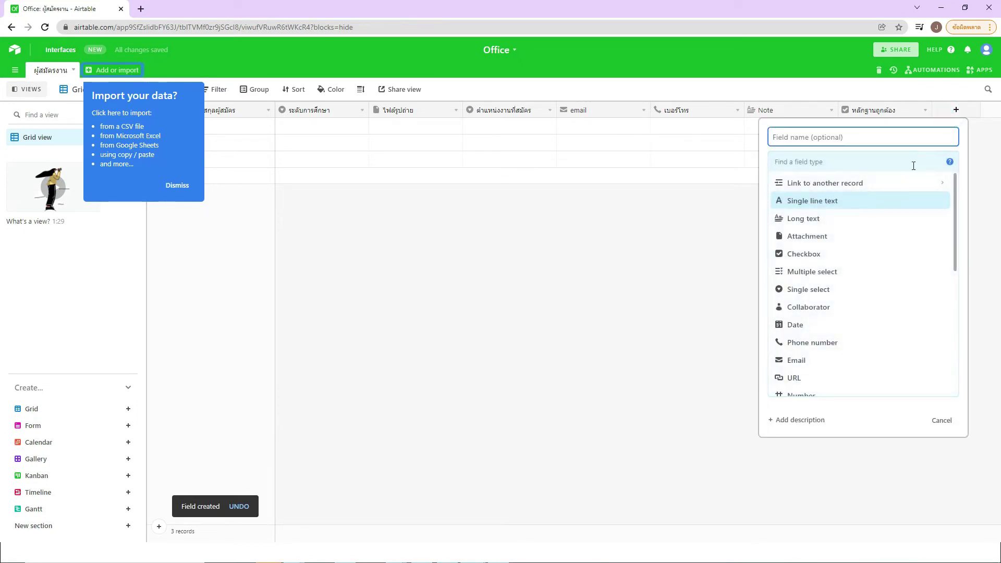
pyautogui.write('ho')
pyautogui.press('BackSpace')
pyautogui.press('BackSpace')
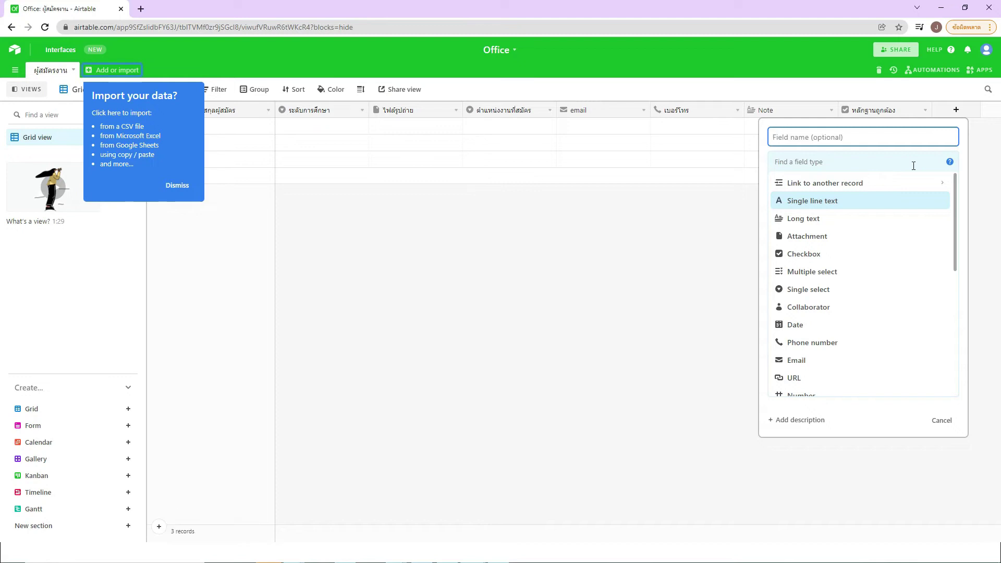
pyautogui.write('สถานะการพิจาณ')
pyautogui.write('ณา')
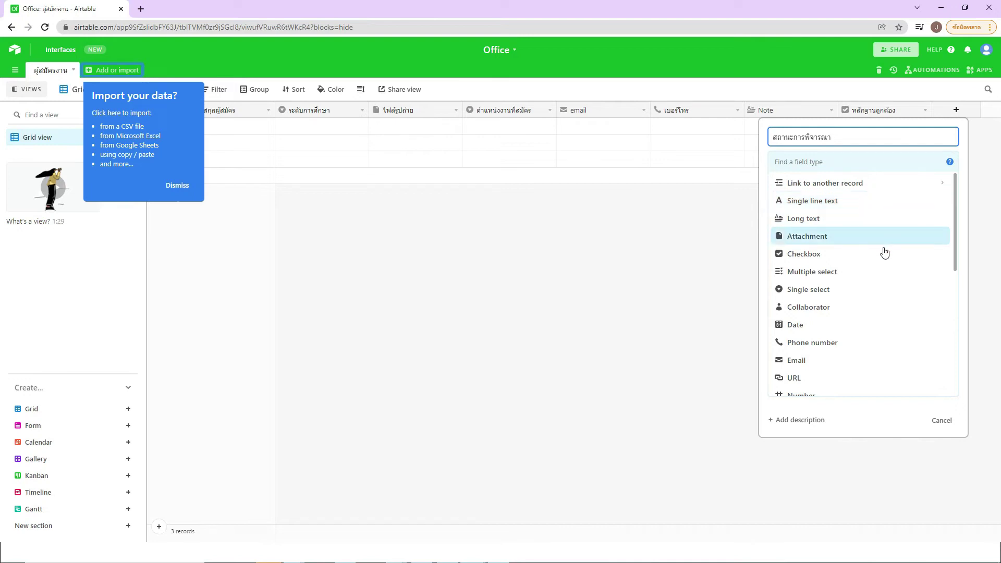
pyautogui.click(855, 292)
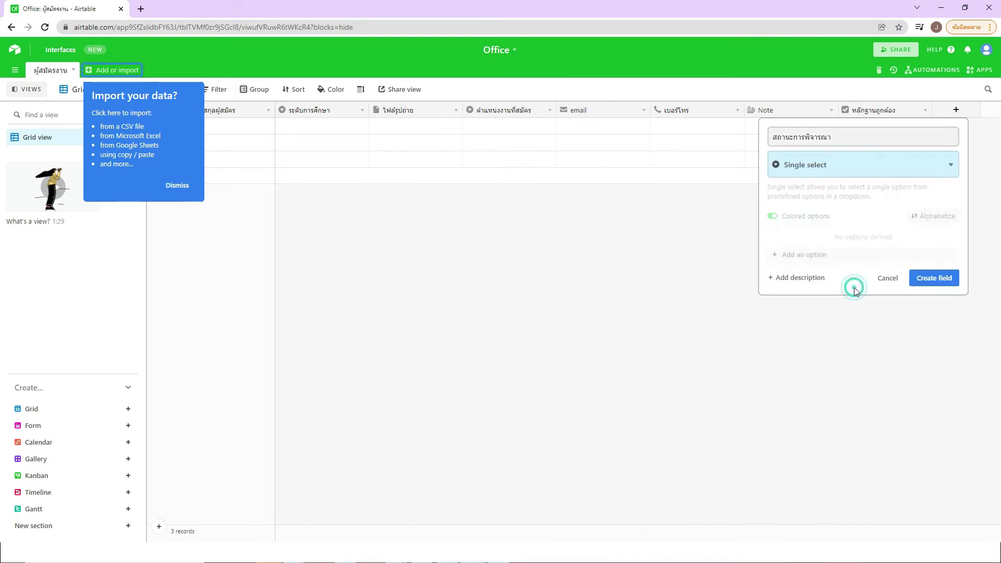
# Step: Add options แจ้งกลับอีเมลแล้ว, แจ้งว่าเขาได้รับการพิจารณา, แจ้งว่าเขาไม่ได้รับการพิจารณา and create the field
pyautogui.click(823, 257)
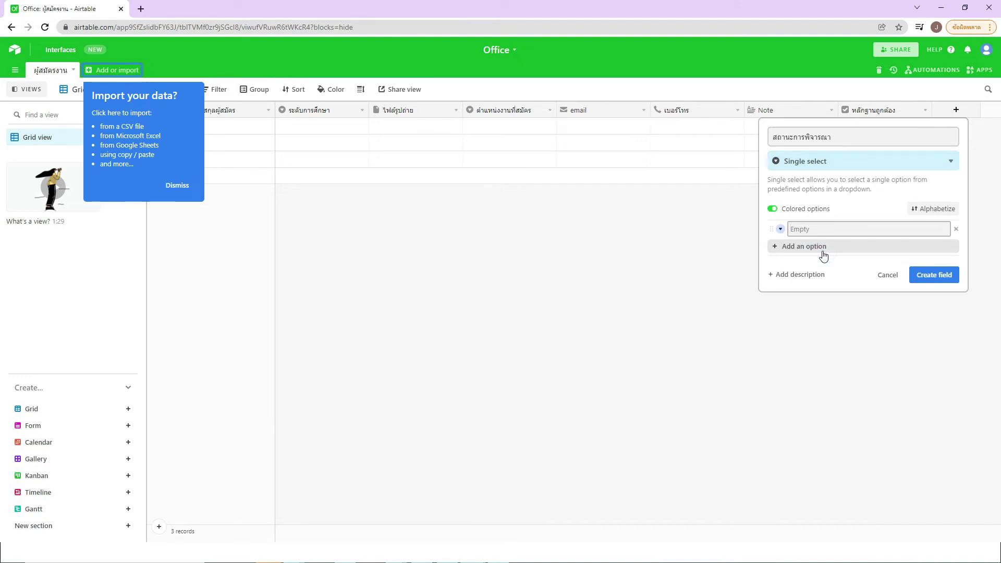
pyautogui.write('แจ้งกลับอีเมลแล้ว')
pyautogui.click(823, 254)
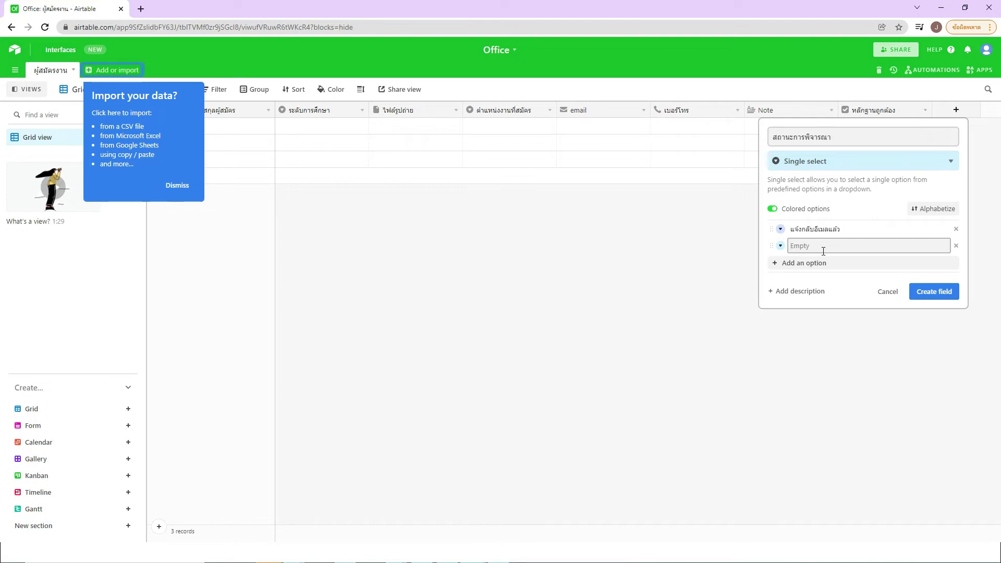
pyautogui.write('แจ้งว่าเขาได้รับการพิจารณา')
pyautogui.click(813, 263)
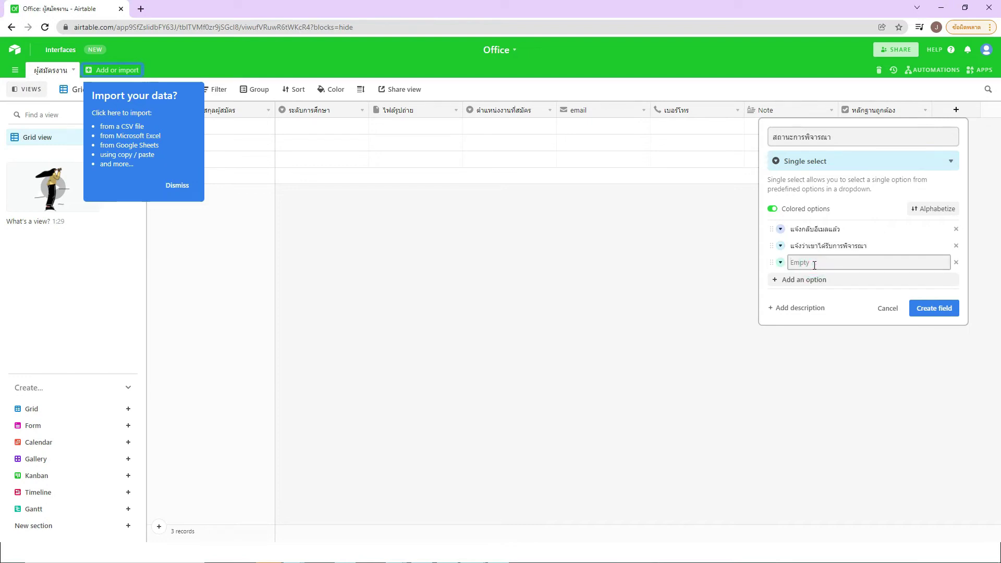
pyautogui.write('แจ้งว่าเขาไม่ได้รับการพิจารณา')
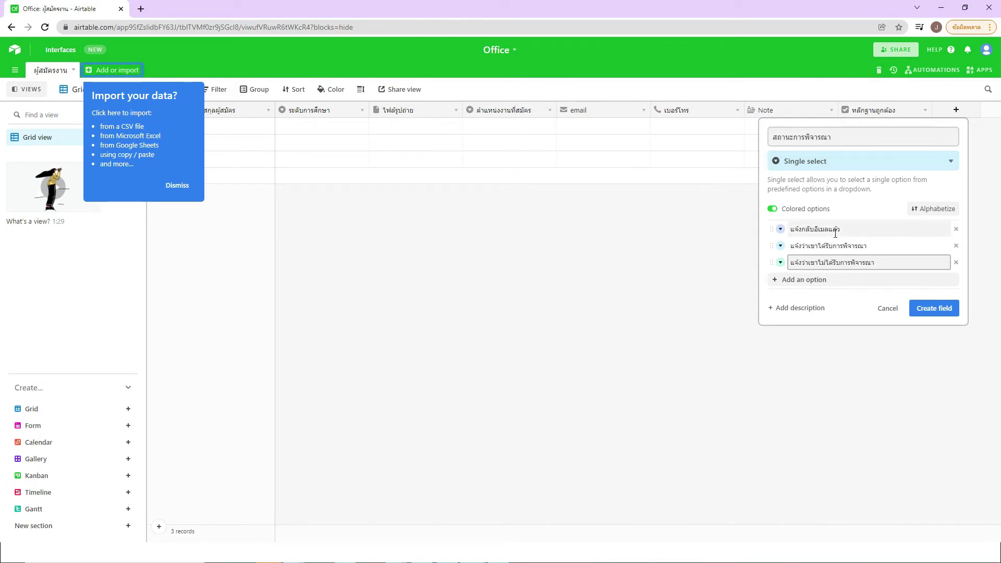
pyautogui.click(923, 311)
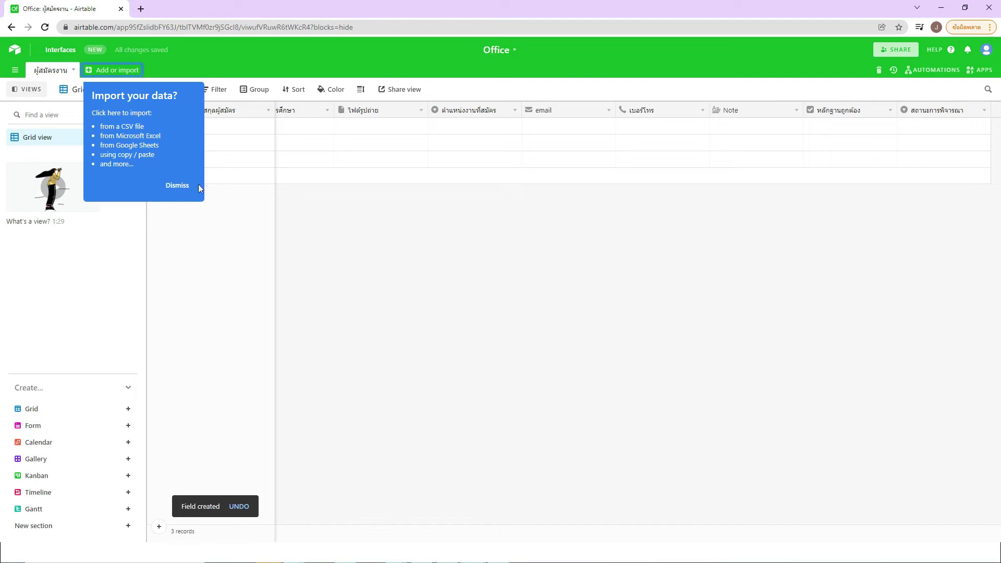
pyautogui.click(180, 185)
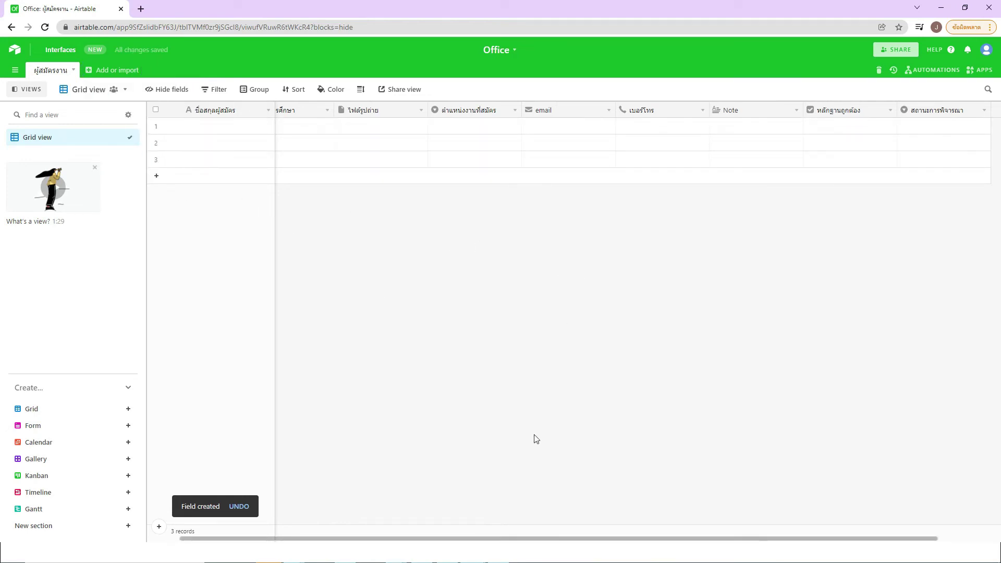
# Step: Delete empty records 2 and 3, leaving one blank row in the Grid view
pyautogui.hscroll(-2, 521, 539)
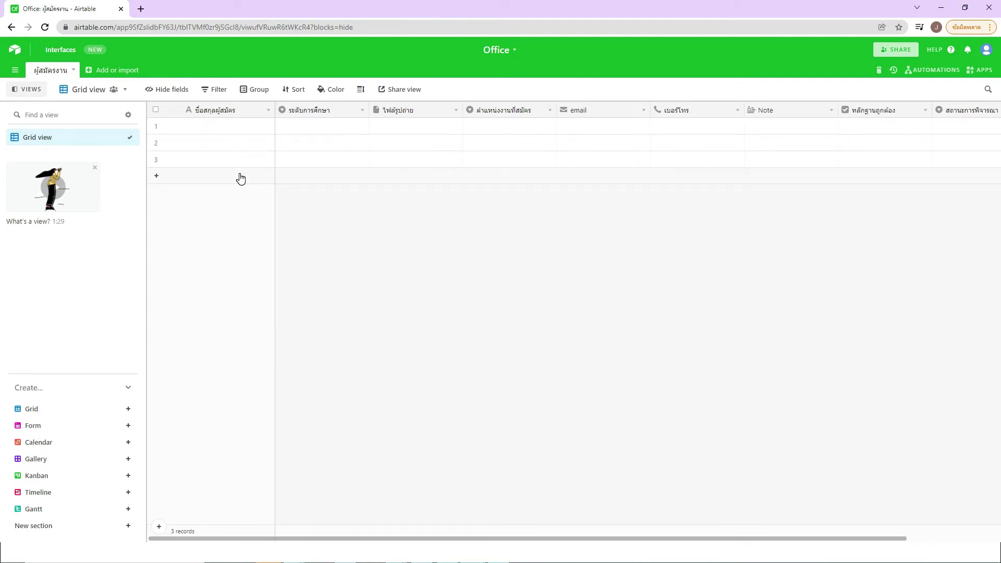
pyautogui.click(156, 142)
pyautogui.click(155, 159)
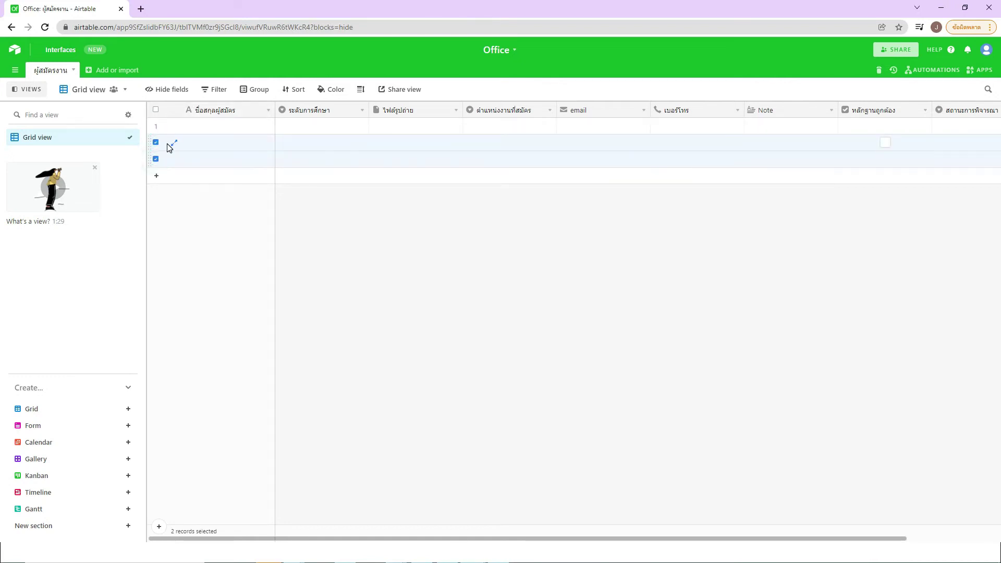
pyautogui.rightClick(167, 146)
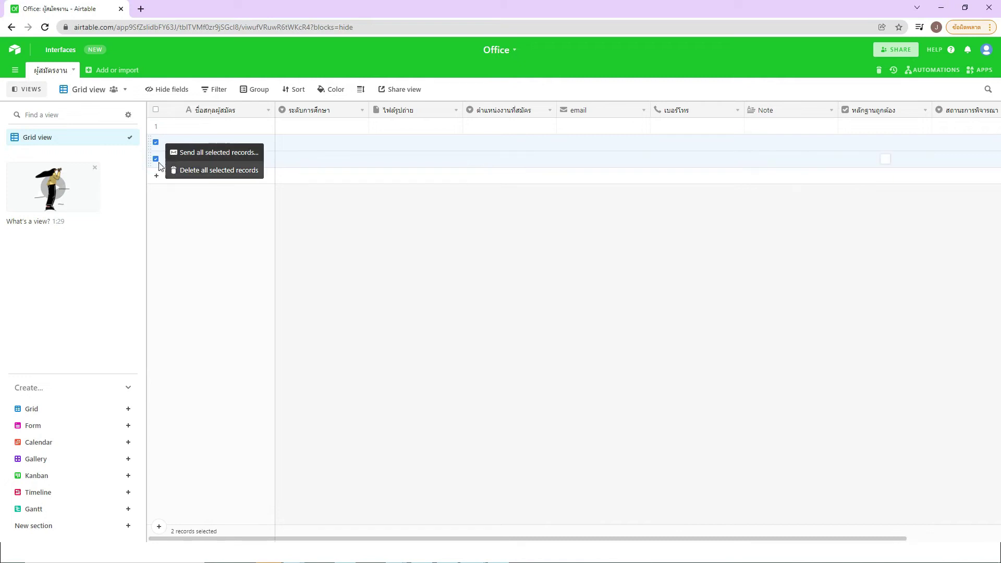
pyautogui.click(194, 172)
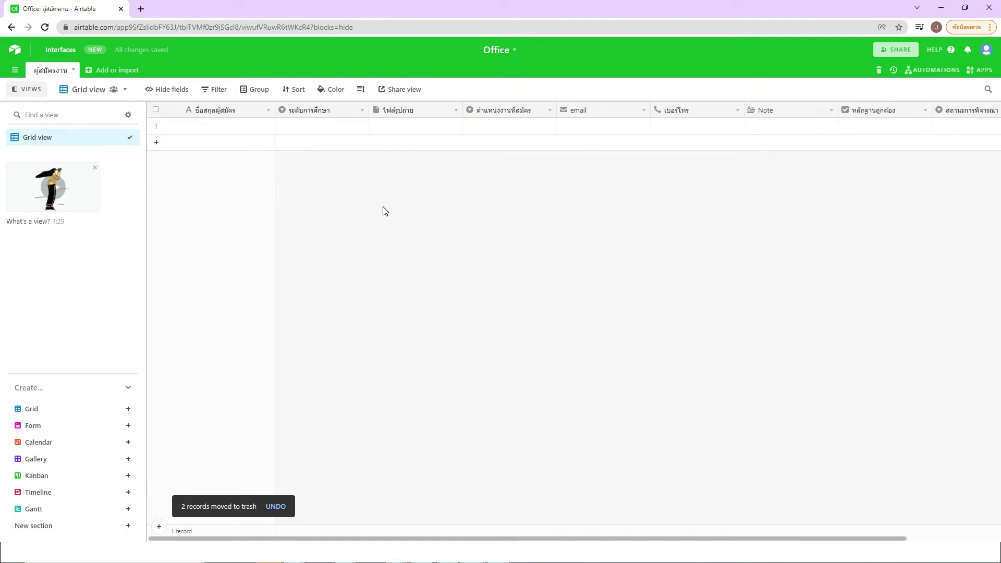
pyautogui.click(27, 138)
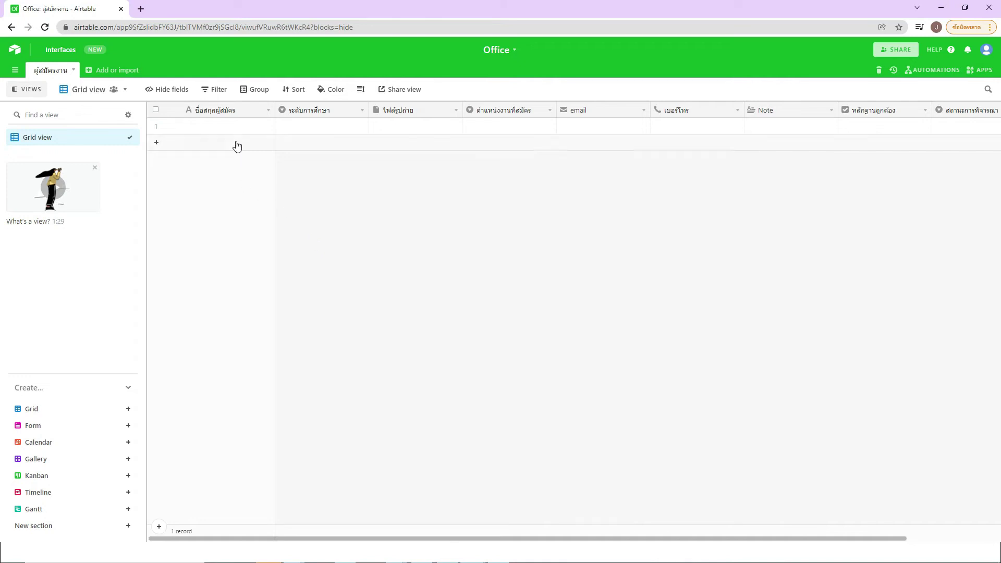
# Step: Enter the first applicant's full name in the row 1 name cell
pyautogui.doubleClick(209, 127)
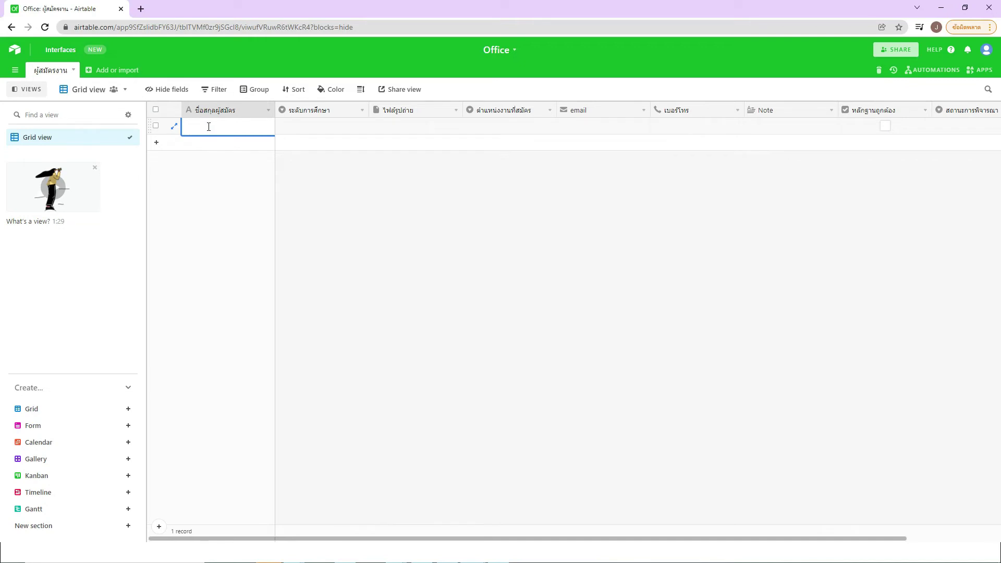
pyautogui.write('อนุ')
pyautogui.press('BackSpace')
pyautogui.press('BackSpace')
pyautogui.write('นาย')
pyautogui.click(318, 165)
# Step: Set the row 1 education level to ป.เอก
pyautogui.click(335, 130)
pyautogui.click(336, 130)
pyautogui.click(317, 217)
pyautogui.click(410, 128)
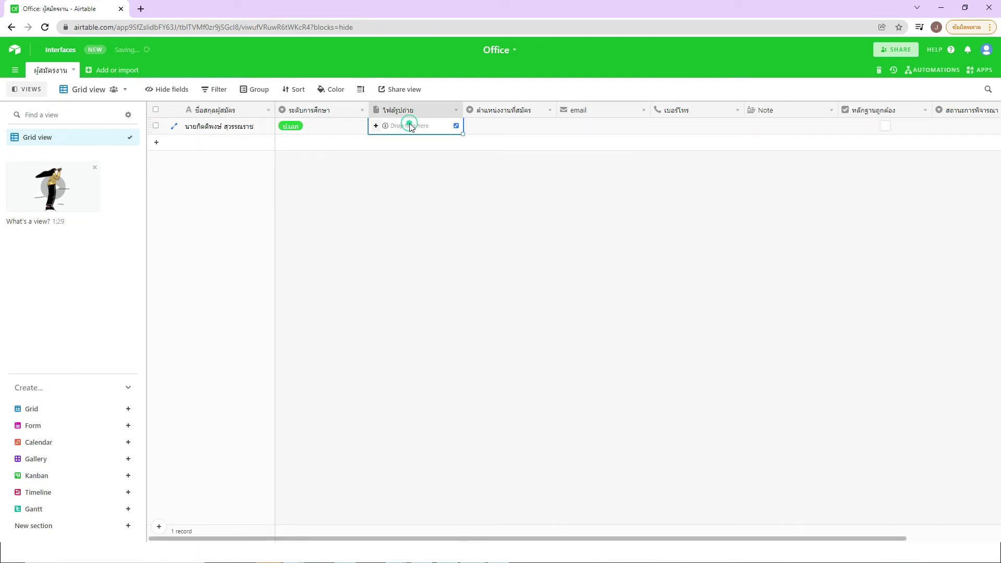
# Step: Upload jojo.png from the Pictures folder into the row 1 ไฟล์รูปถ่าย cell
pyautogui.click(376, 126)
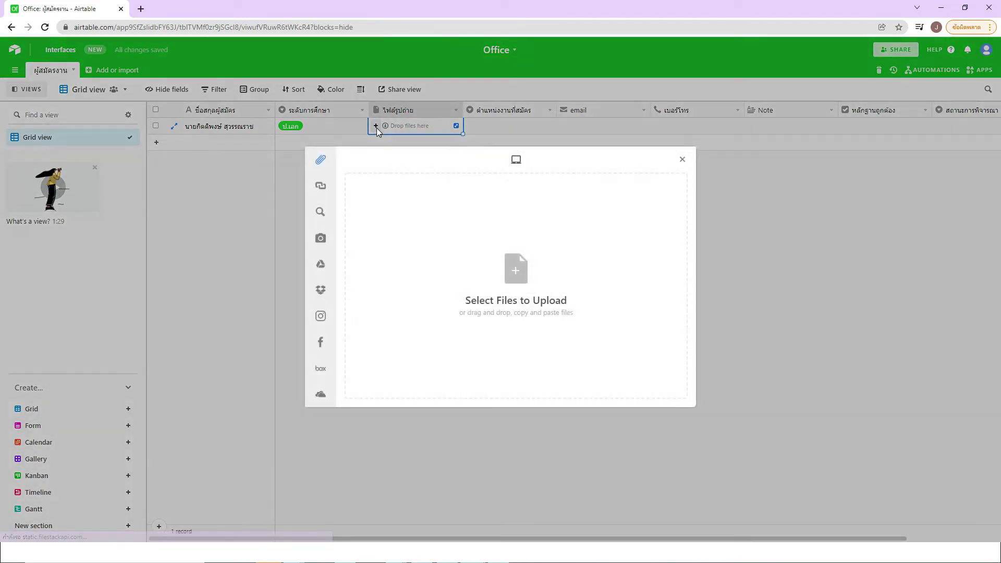
pyautogui.click(516, 271)
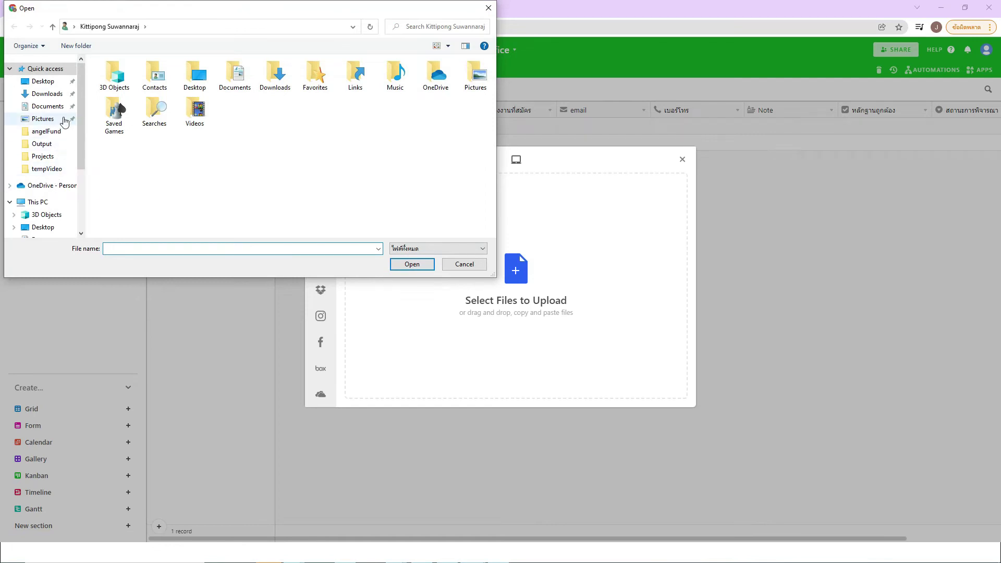
pyautogui.click(43, 119)
pyautogui.click(116, 157)
pyautogui.click(412, 264)
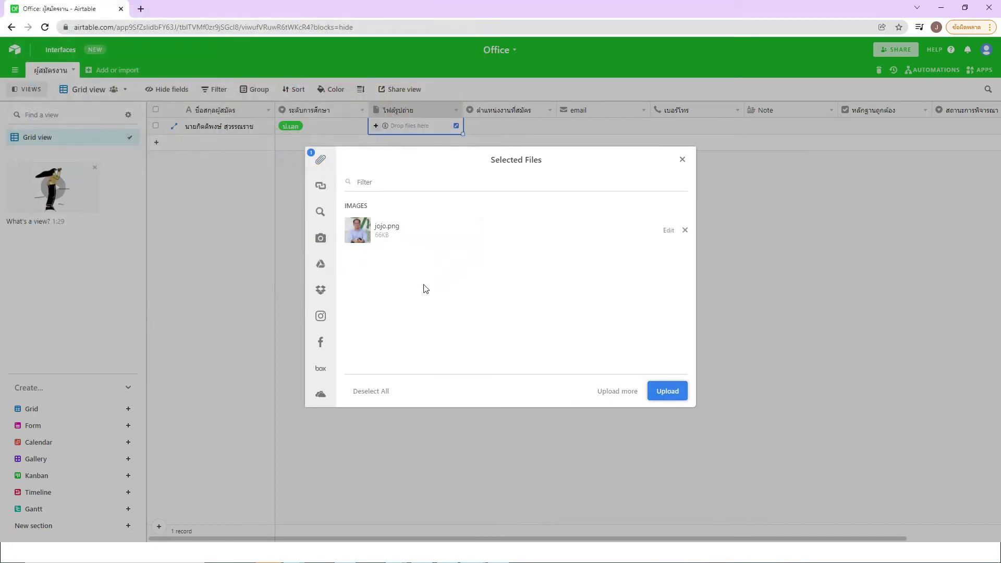
pyautogui.click(664, 396)
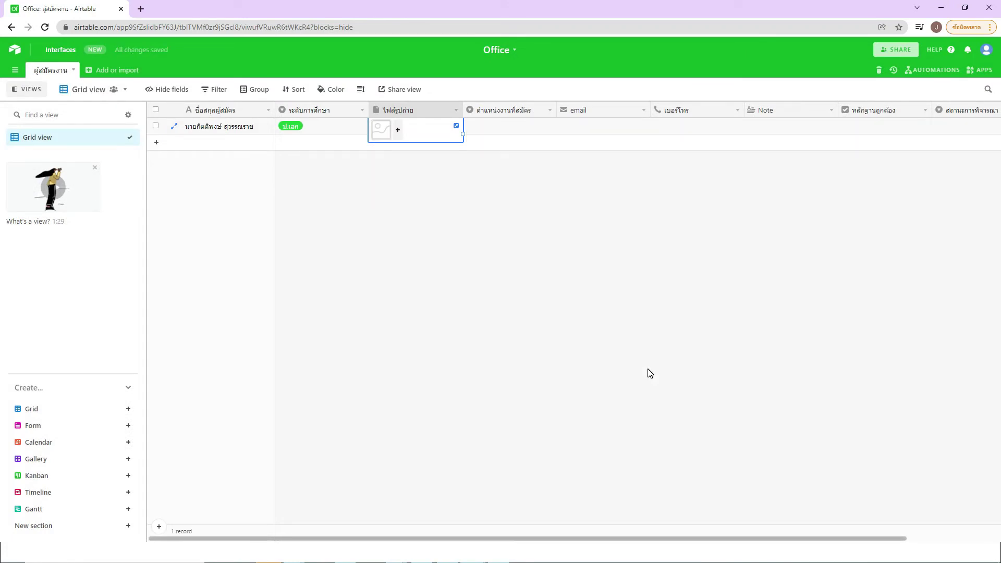
# Step: Set the row 1 applied position to นักวิชาการคอมพิวเตอร์
pyautogui.click(538, 266)
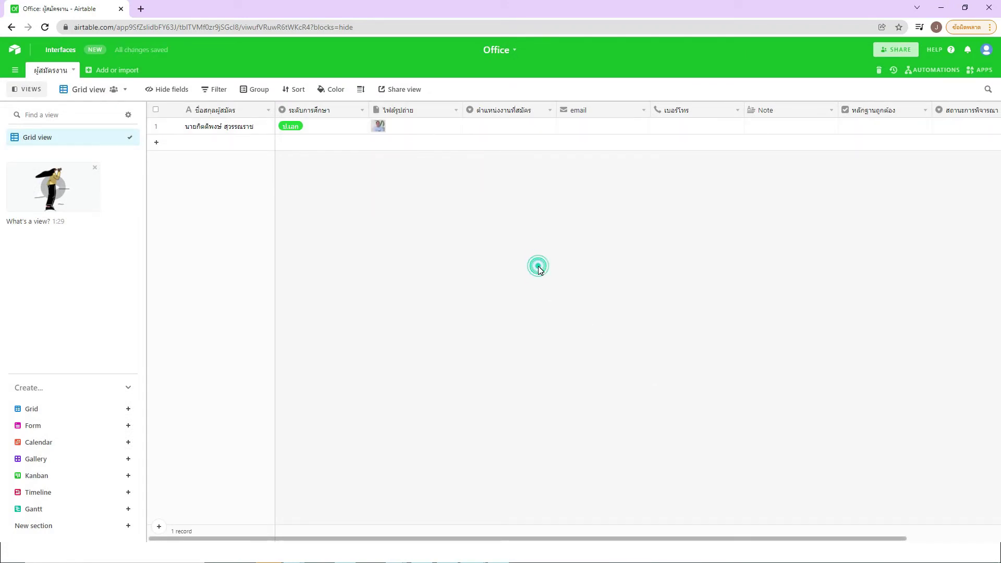
pyautogui.click(520, 130)
pyautogui.click(520, 131)
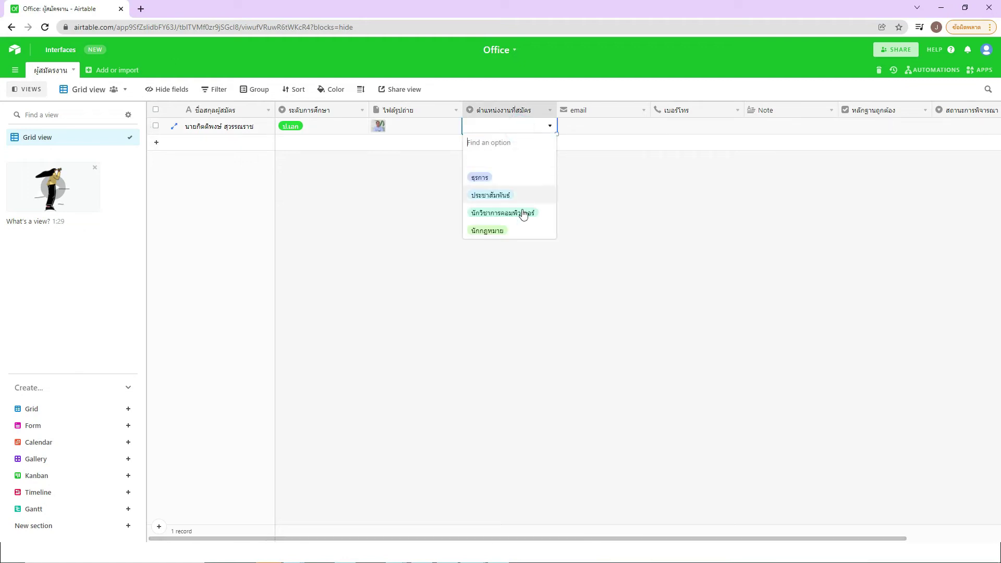
pyautogui.click(499, 212)
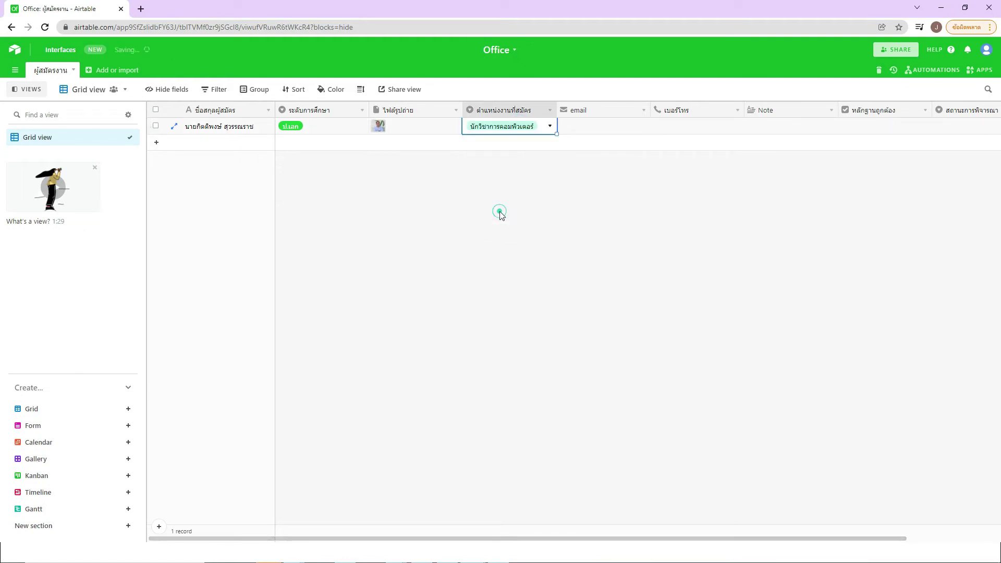
# Step: Enter the applicant's e-mail address and phone number in row 1
pyautogui.click(589, 132)
pyautogui.click(590, 128)
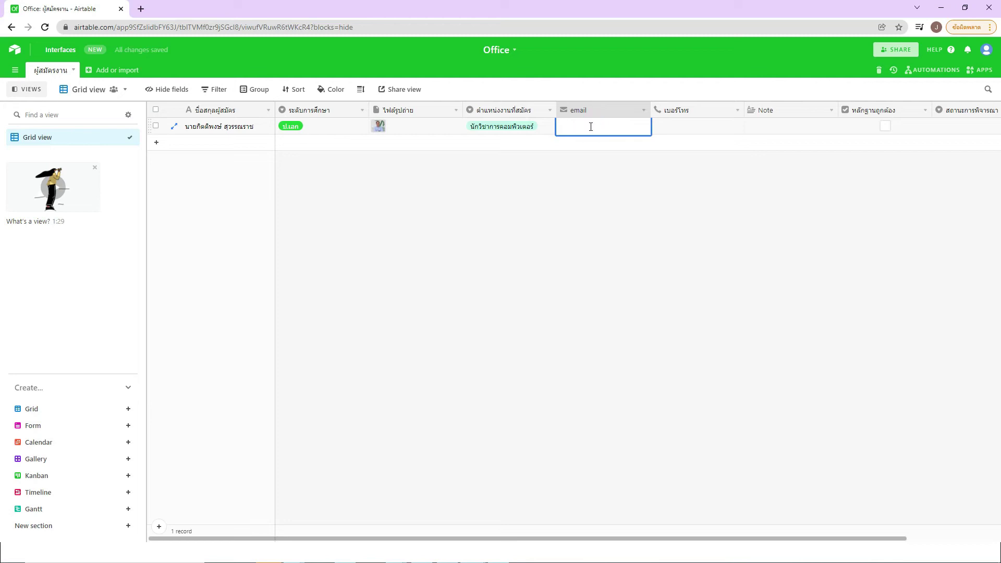
pyautogui.click(615, 165)
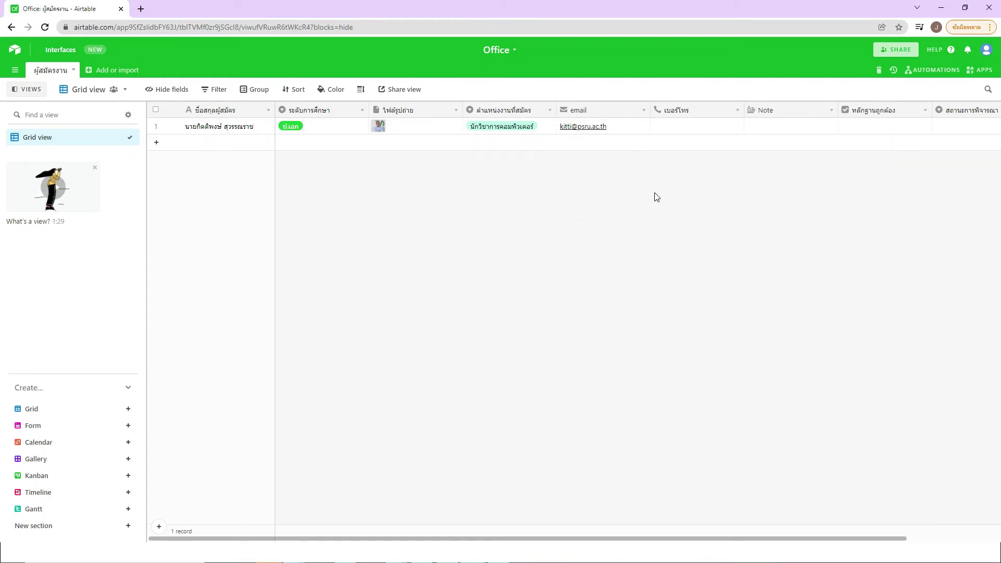
pyautogui.click(682, 126)
pyautogui.click(682, 127)
pyautogui.press('Return')
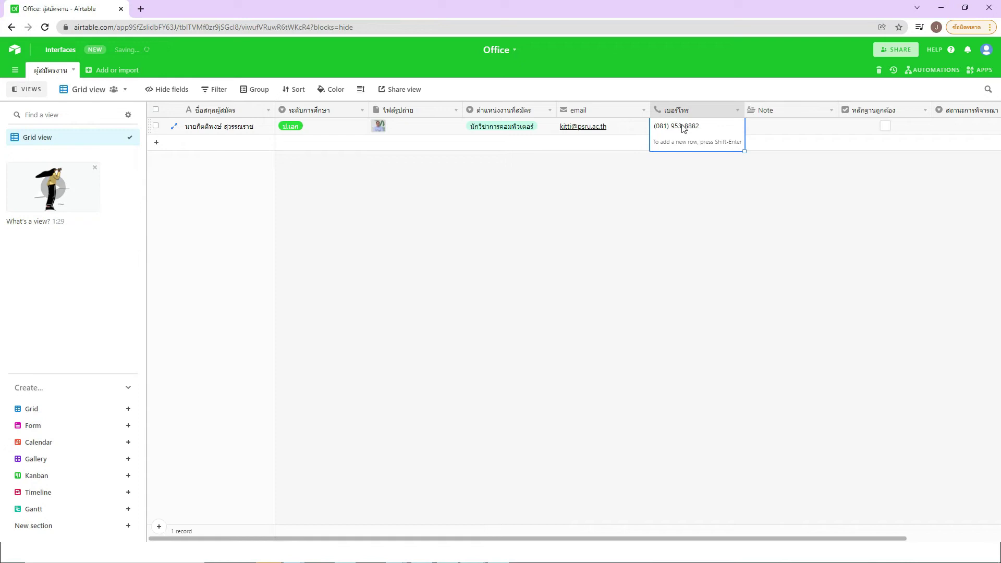
# Step: Tick the หลักฐานถูกต้อง checkbox and leave สถานะการพิจารณา blank
pyautogui.click(769, 128)
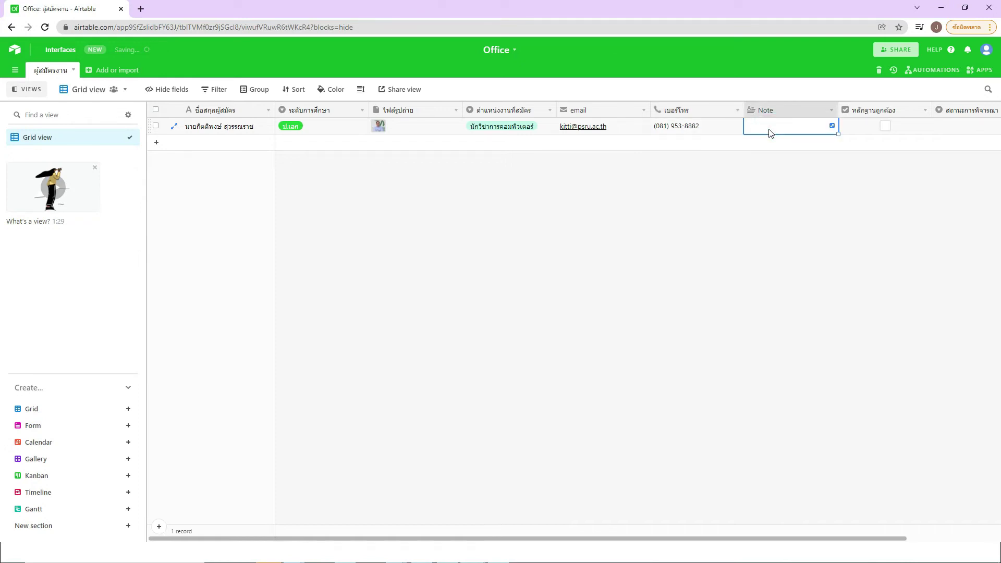
pyautogui.click(884, 130)
pyautogui.moveTo(842, 539); pyautogui.dragTo(894, 539)
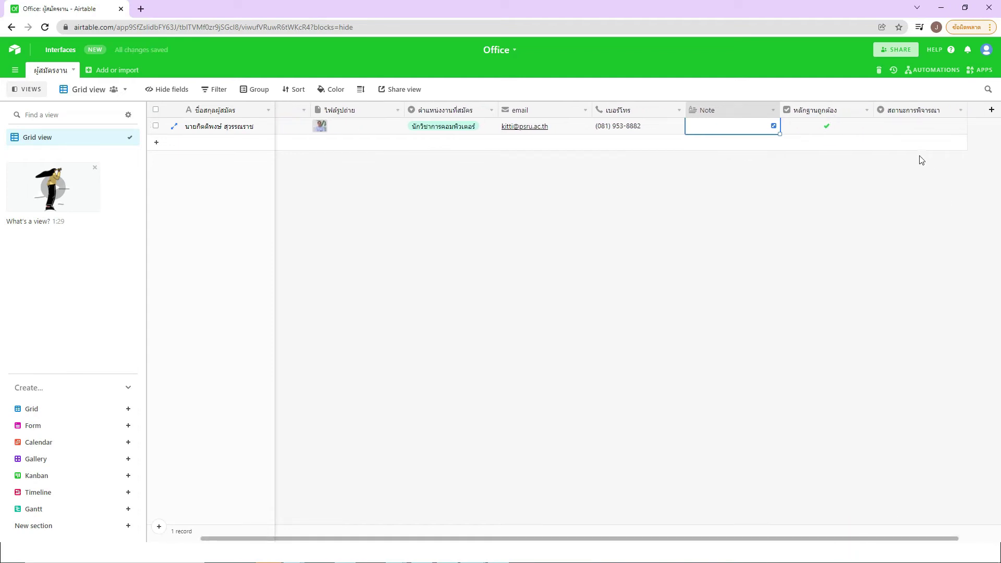
pyautogui.click(912, 127)
pyautogui.click(912, 130)
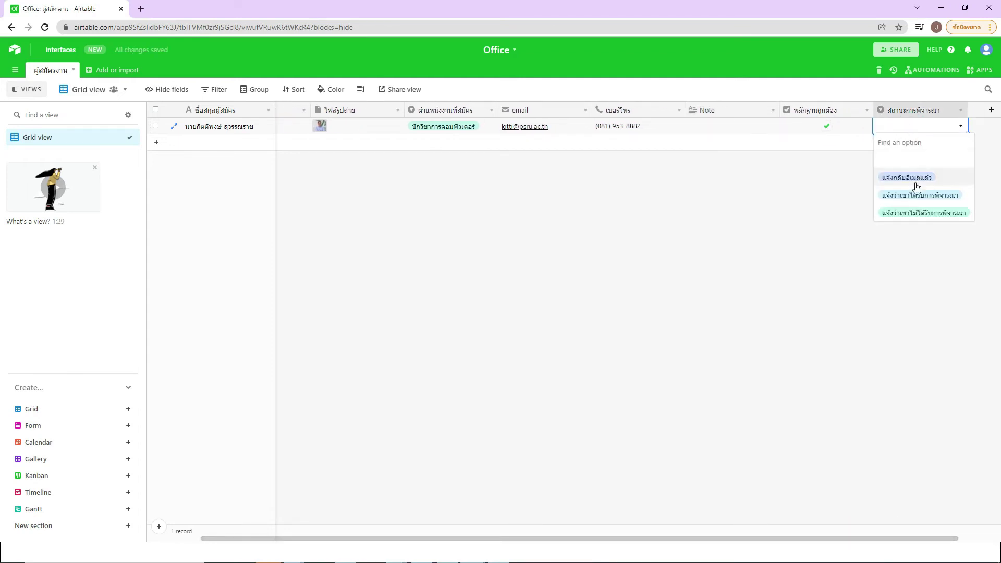
pyautogui.click(903, 162)
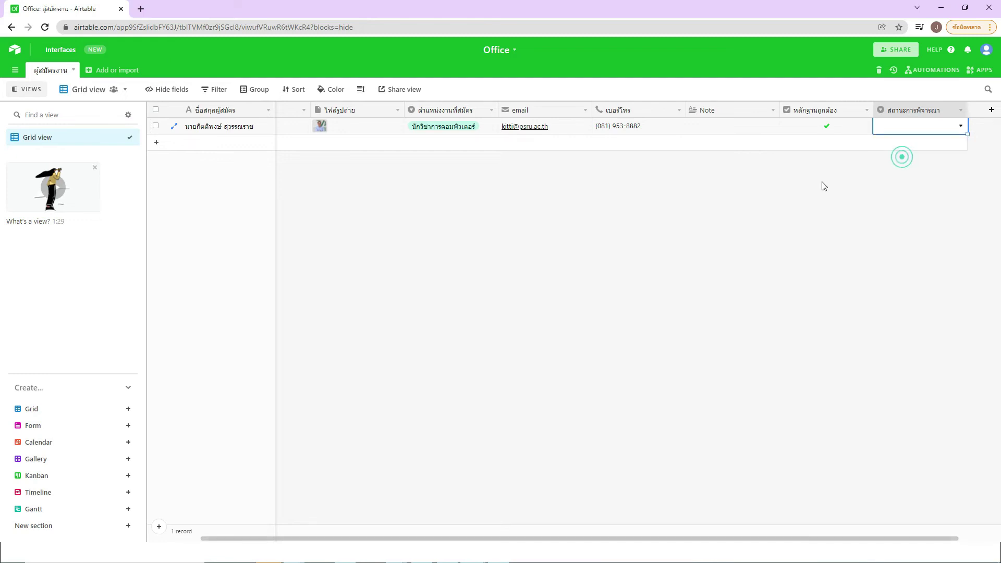
pyautogui.moveTo(931, 543); pyautogui.dragTo(878, 542)
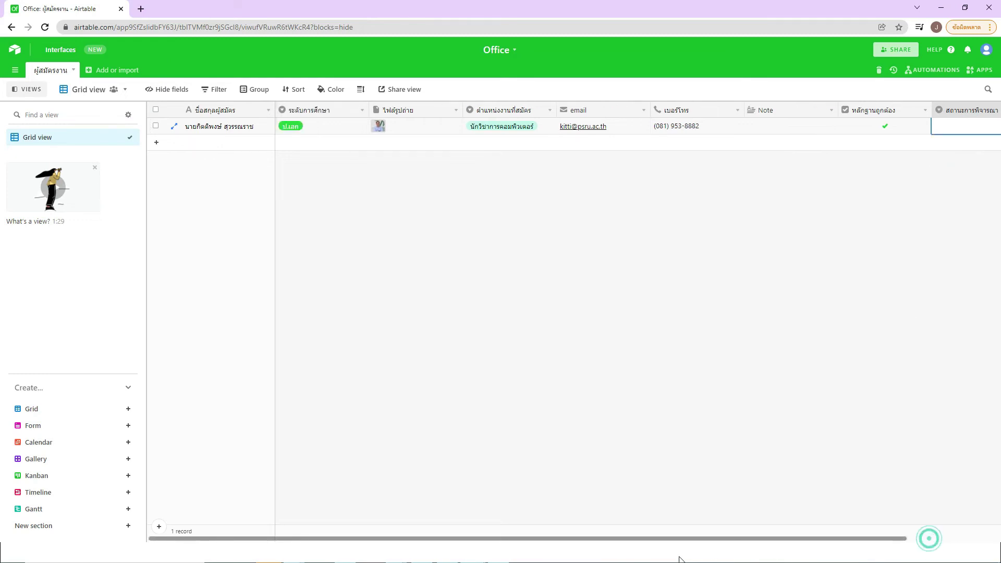
pyautogui.click(471, 313)
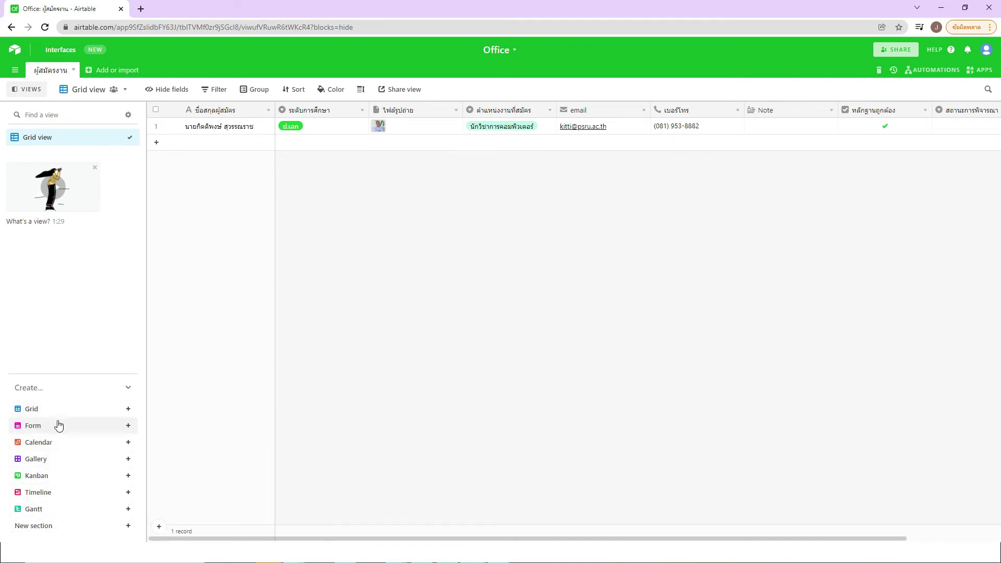
# Step: Add a form view from the Create section named 'Form รับสมัครพนักงานใหม่'
pyautogui.click(129, 426)
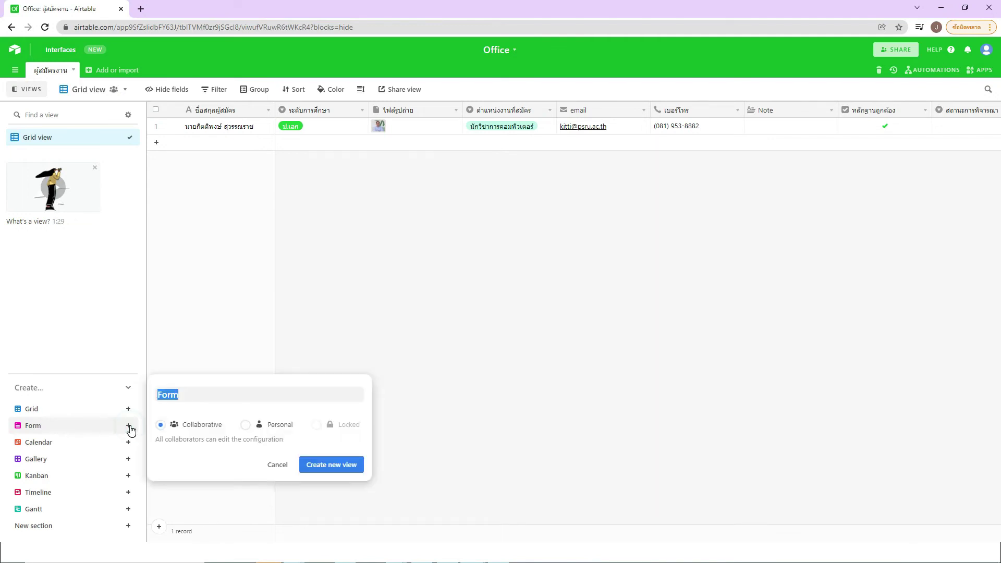
pyautogui.click(188, 394)
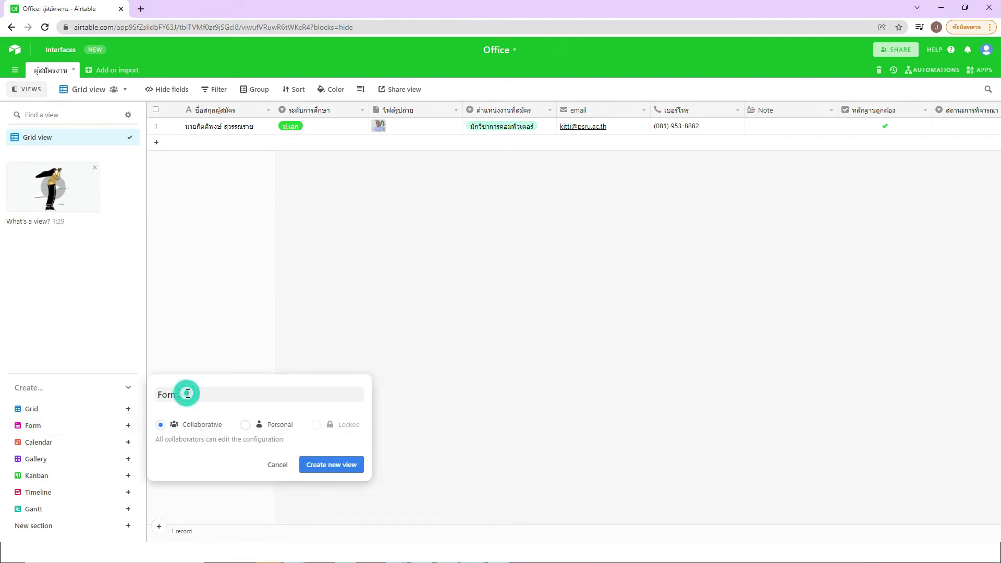
pyautogui.write('รับสมัครพนักงานใหม')
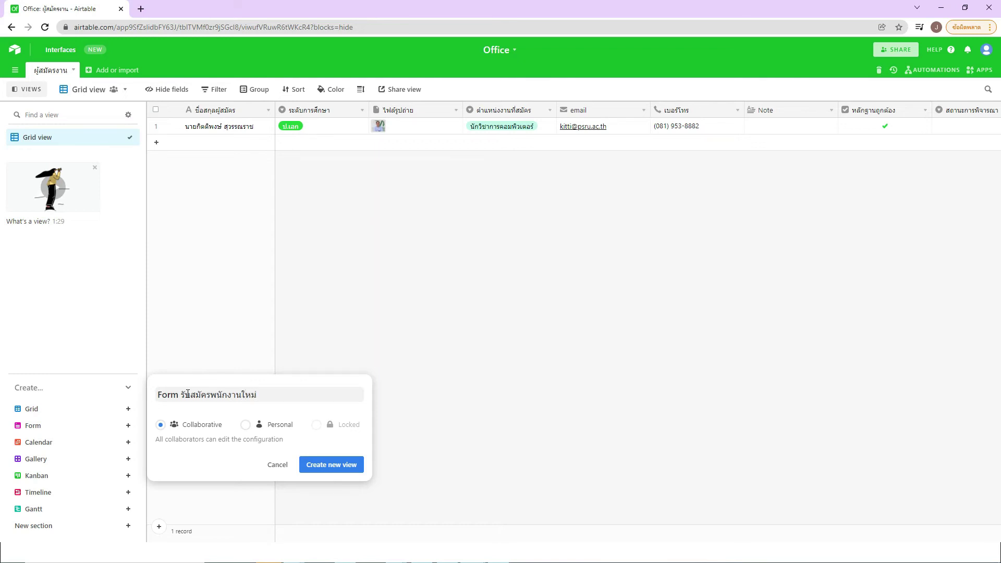
pyautogui.write('่')
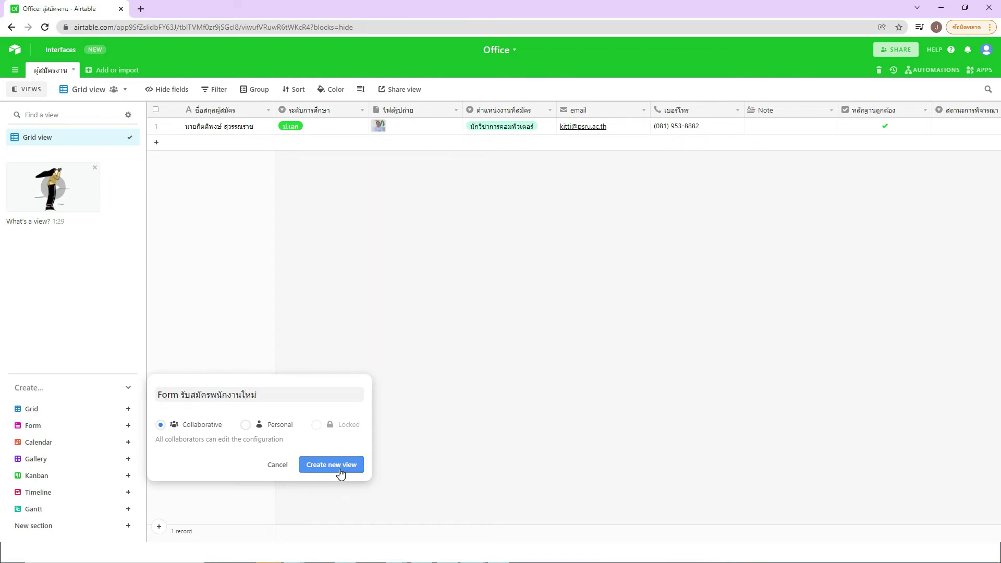
pyautogui.click(340, 470)
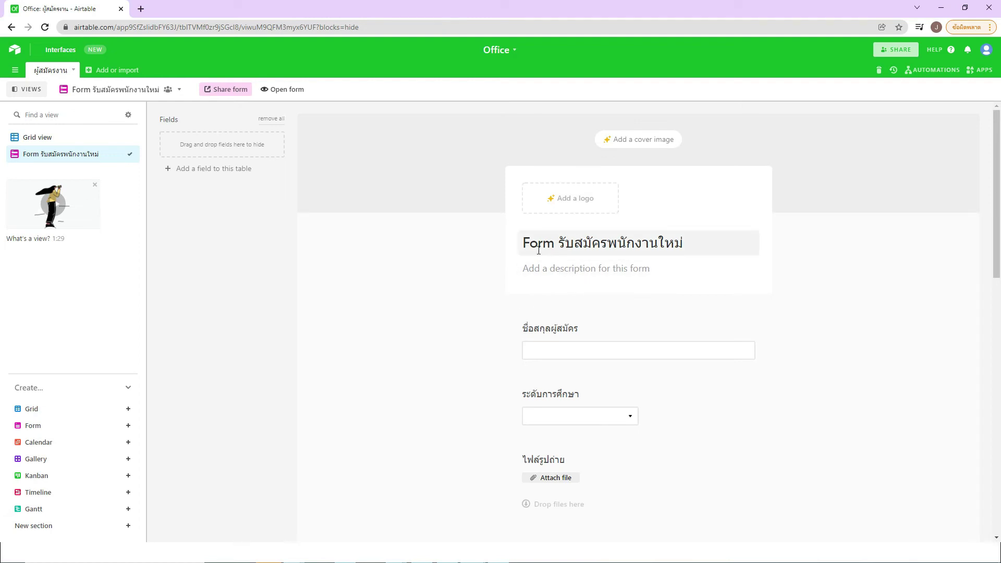
# Step: Write 'ขอให้ผู้สมัครกรอกข้อมูลให้ครบถ้วนนะ' as the form description under its title
pyautogui.click(609, 270)
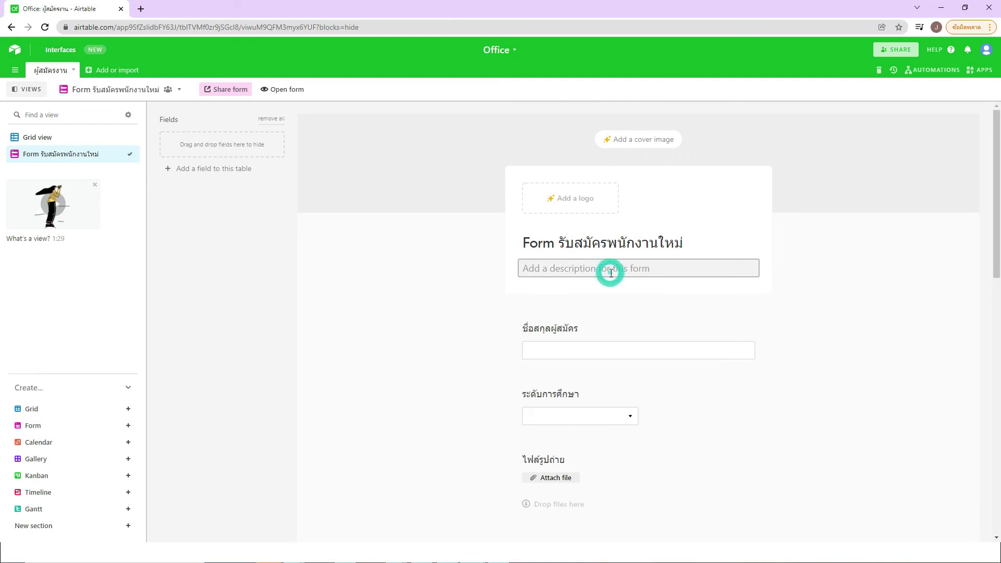
pyautogui.write('ขอให้ผู้สมัครกรอก')
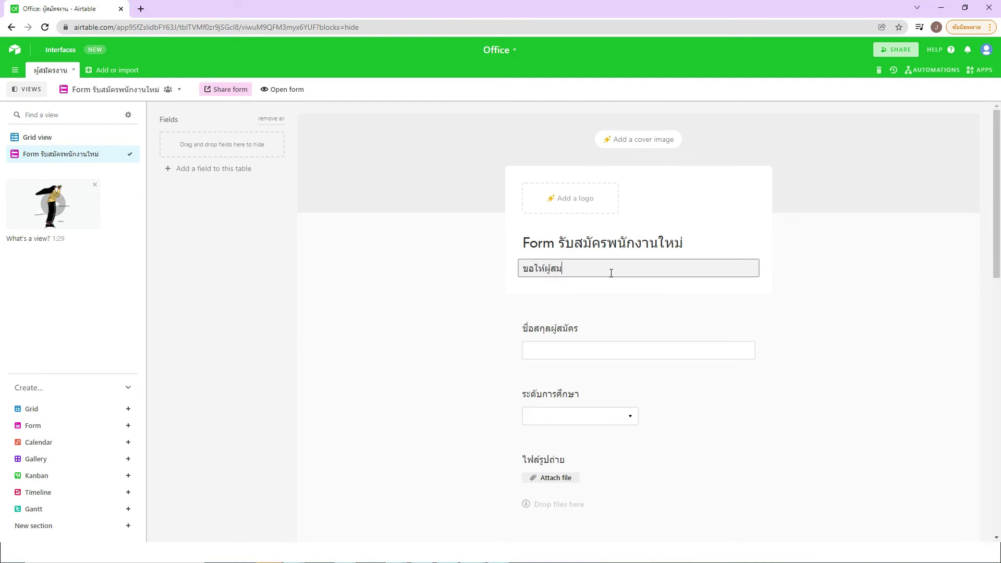
pyautogui.write('ข้อมูลให้ครบถ้วนนะ')
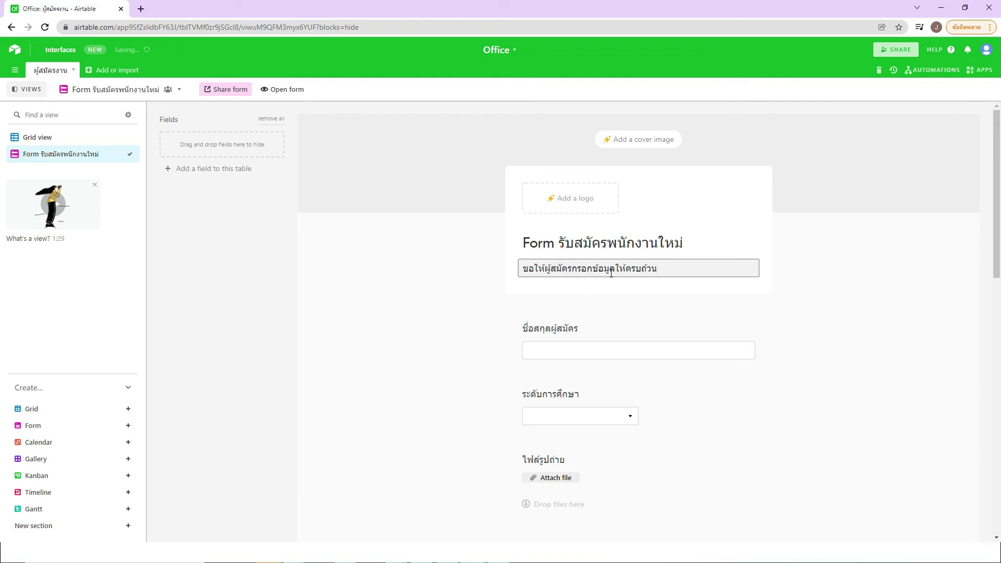
pyautogui.click(875, 296)
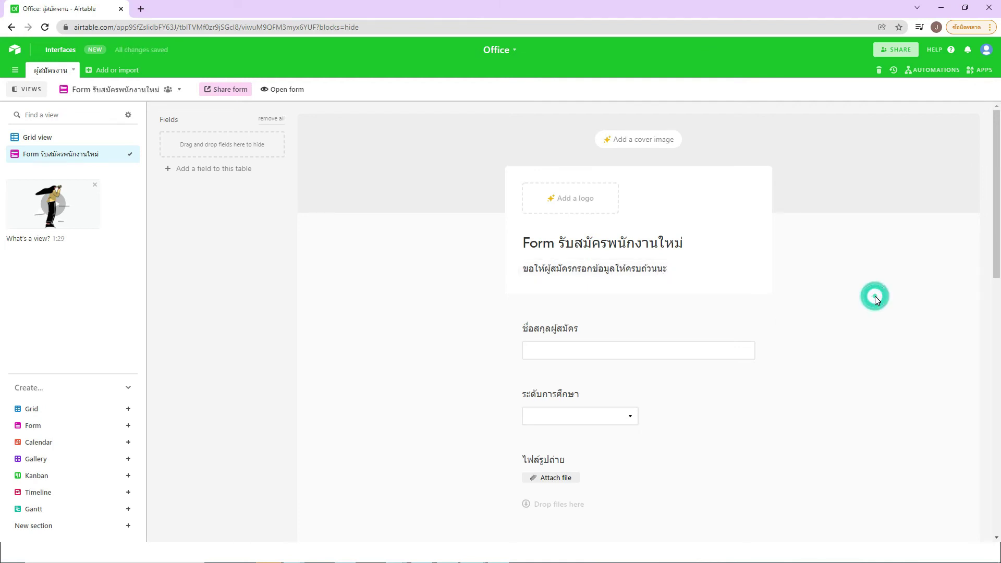
pyautogui.scroll(-1, 876, 298)
# Step: Drag the หลักฐานถูกต้อง and สถานะการพิจารณา fields off the form into the Fields panel
pyautogui.scroll(-2, 877, 300)
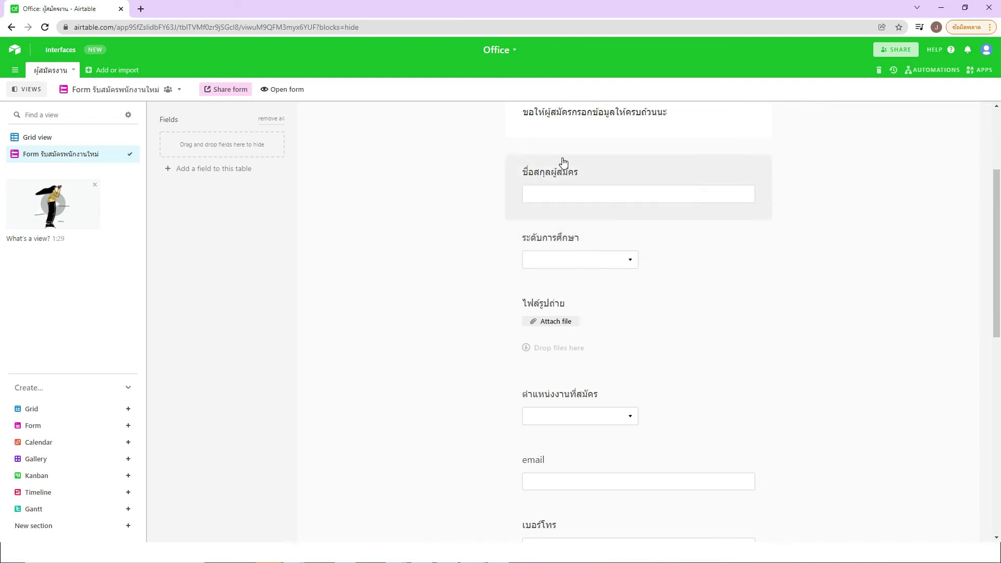
pyautogui.scroll(2, 576, 252)
pyautogui.scroll(-3, 573, 284)
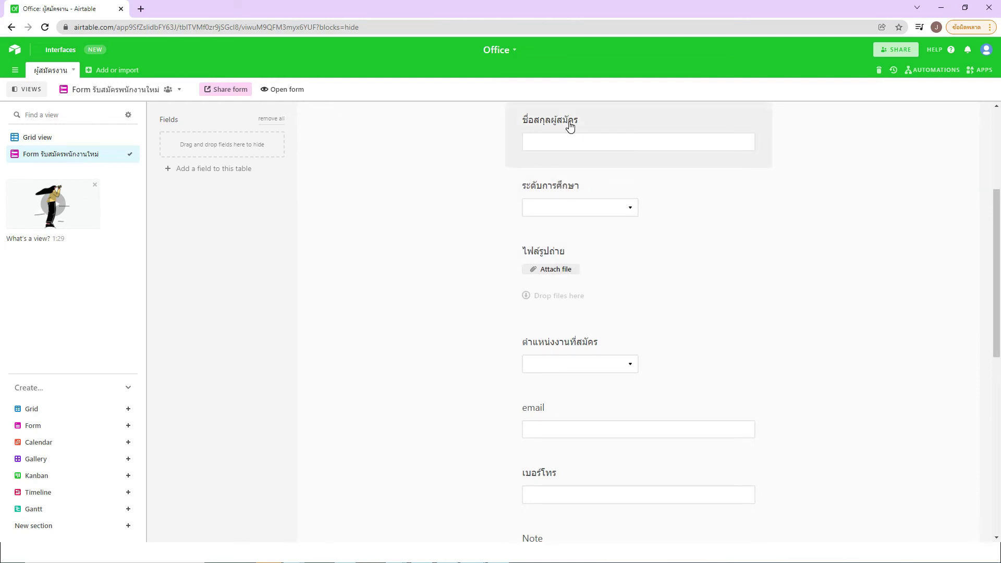
pyautogui.scroll(-2, 561, 196)
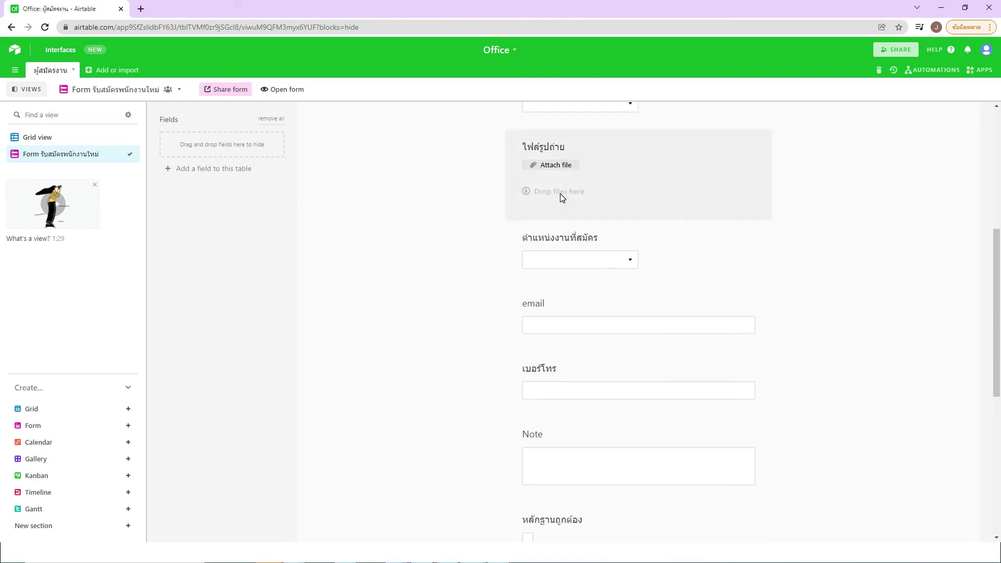
pyautogui.scroll(-4, 590, 237)
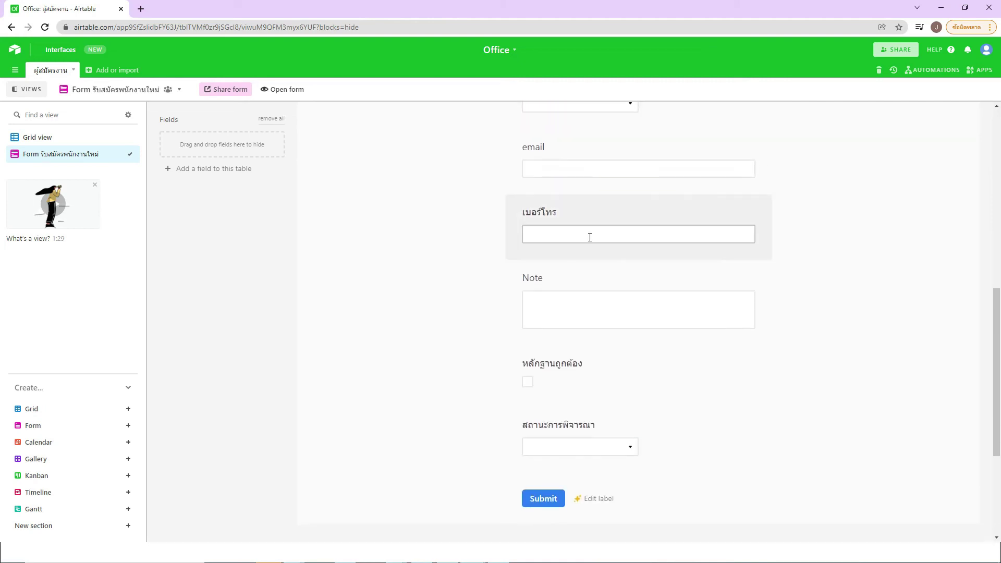
pyautogui.scroll(-2, 590, 238)
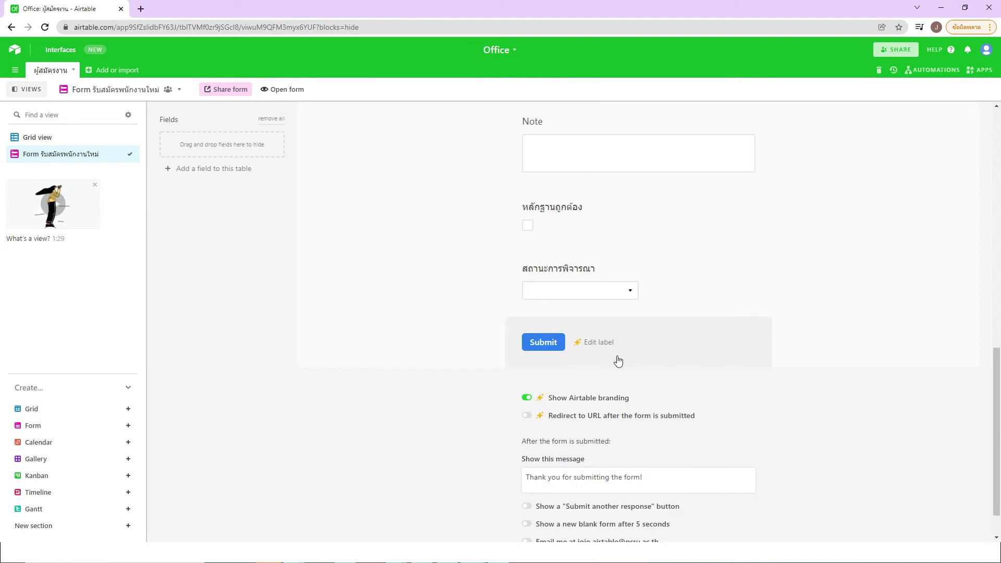
pyautogui.scroll(4, 613, 353)
pyautogui.scroll(-2, 614, 350)
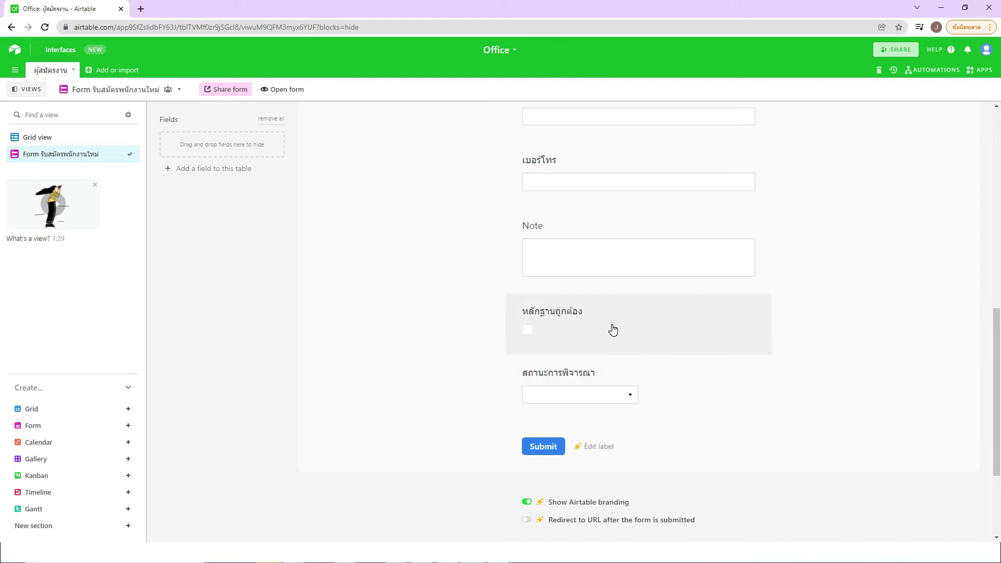
pyautogui.moveTo(620, 313); pyautogui.dragTo(248, 148)
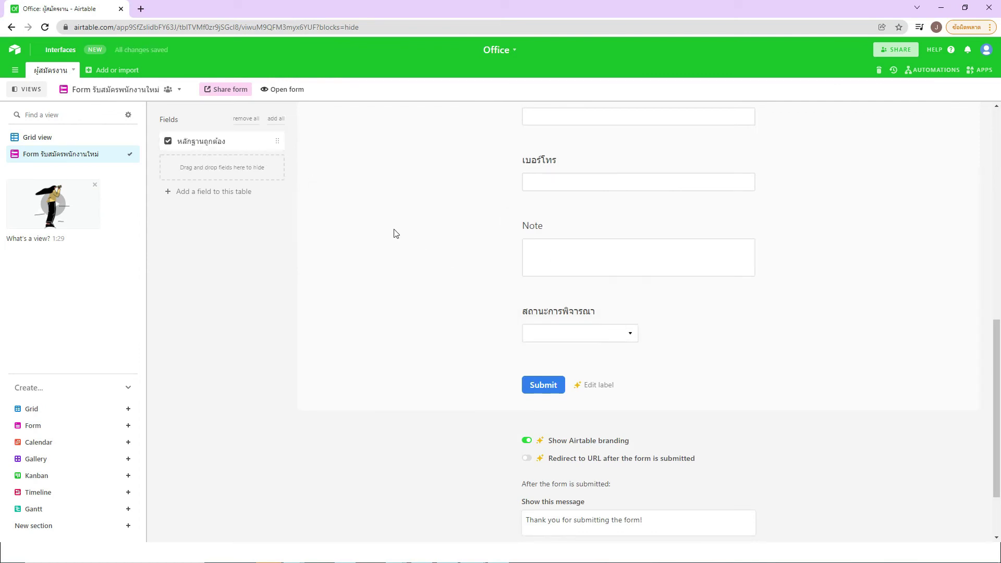
pyautogui.moveTo(649, 319); pyautogui.dragTo(270, 168)
pyautogui.scroll(2, 402, 304)
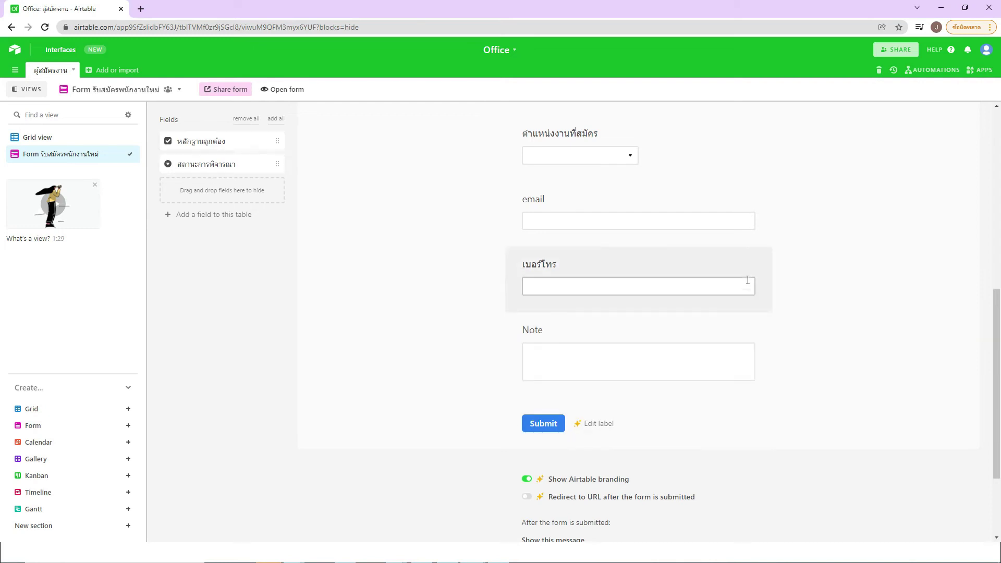
pyautogui.scroll(1, 796, 315)
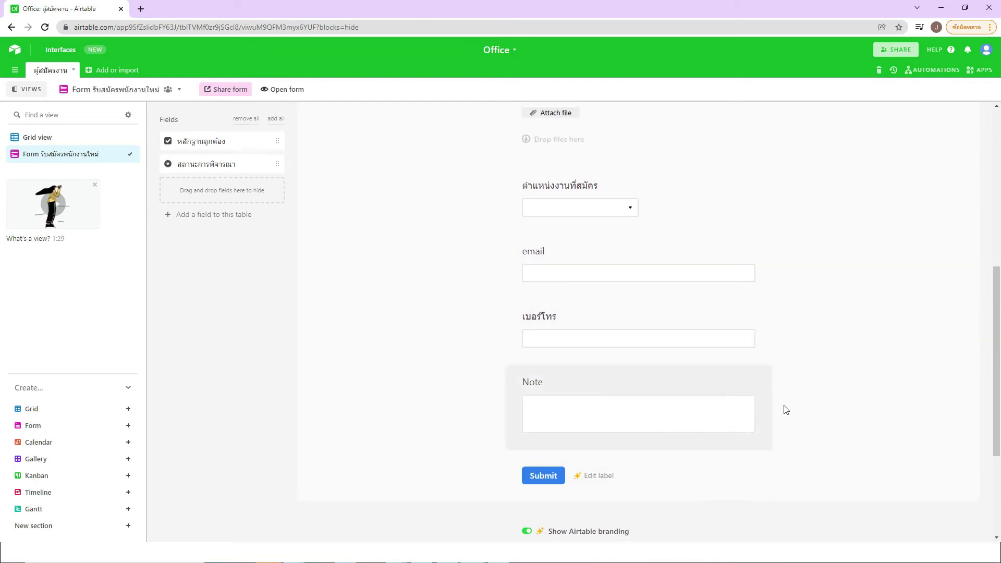
pyautogui.scroll(7, 797, 358)
pyautogui.scroll(-2, 796, 359)
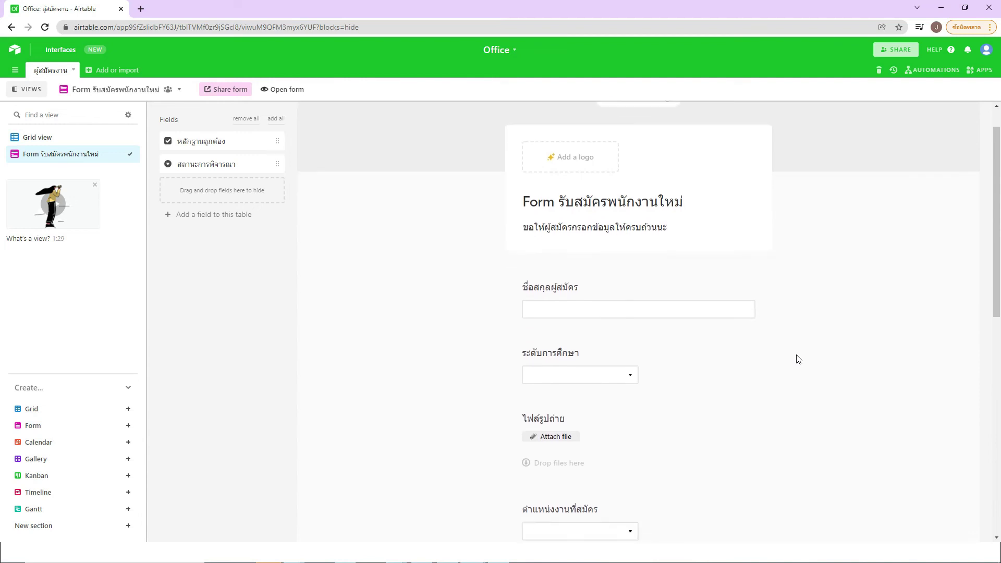
pyautogui.scroll(-8, 812, 383)
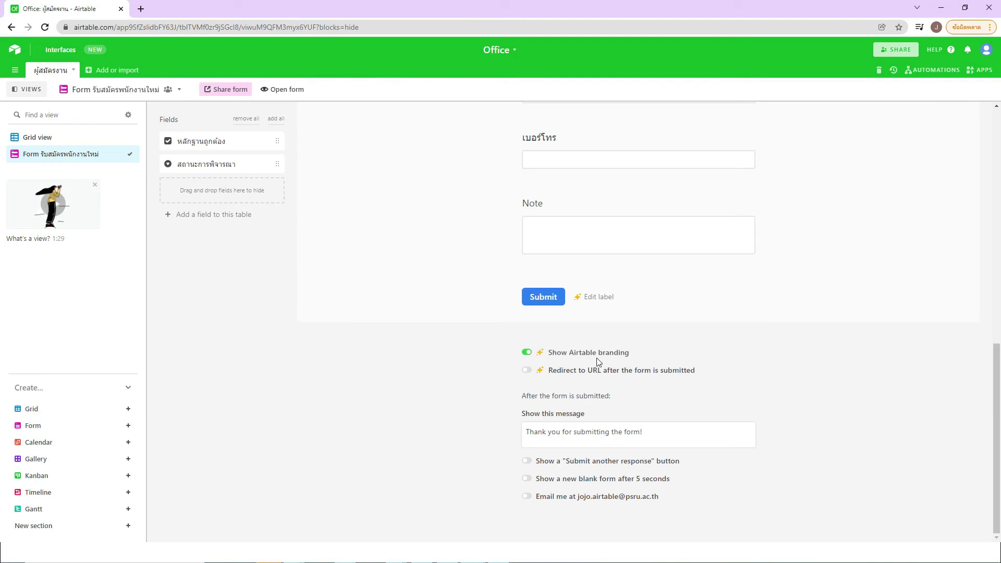
# Step: Dismiss the premium branding notice and set the after-submission message to ขอบคุณครับ
pyautogui.click(530, 355)
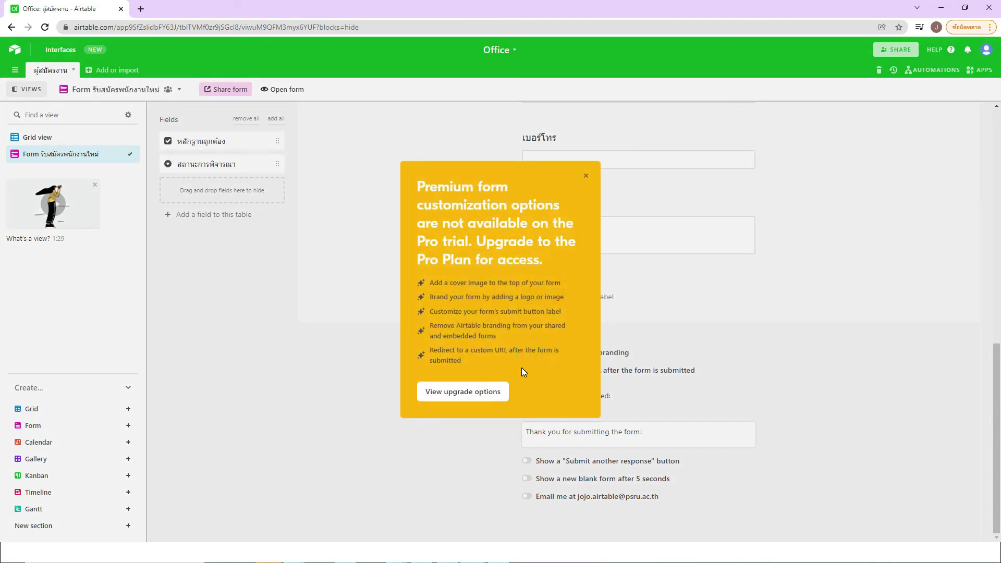
pyautogui.click(586, 175)
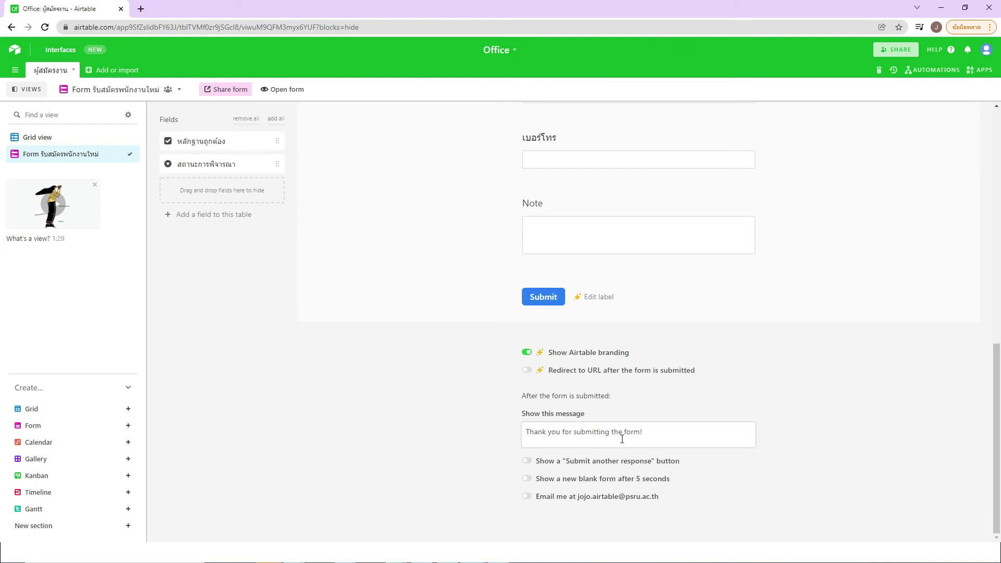
pyautogui.click(654, 434)
pyautogui.write('-v[8')
pyautogui.write('อบ')
pyautogui.write('คุณครับ')
# Step: Turn on the 'Submit another response' button shown after submission
pyautogui.click(527, 462)
pyautogui.scroll(6, 803, 444)
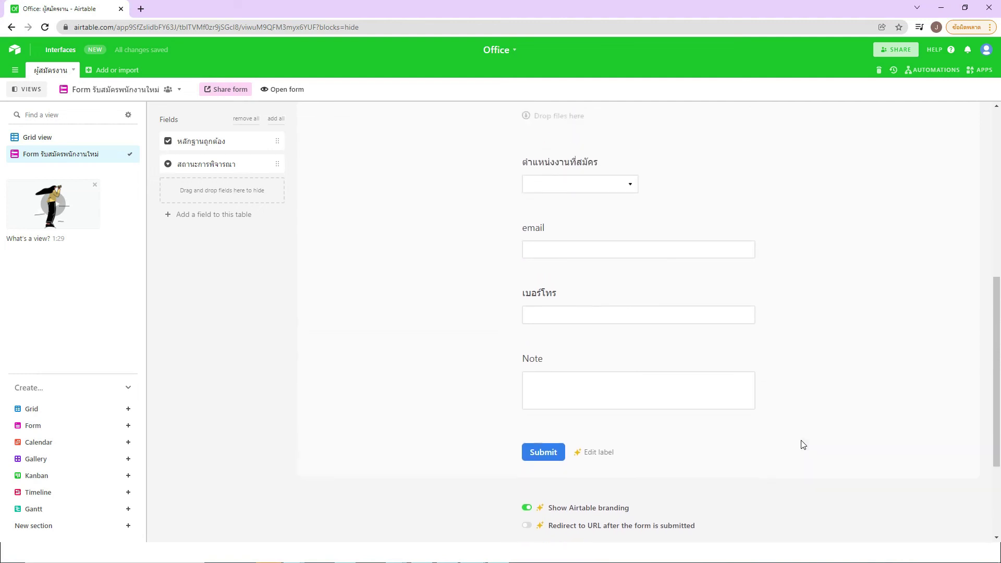
pyautogui.scroll(4, 803, 444)
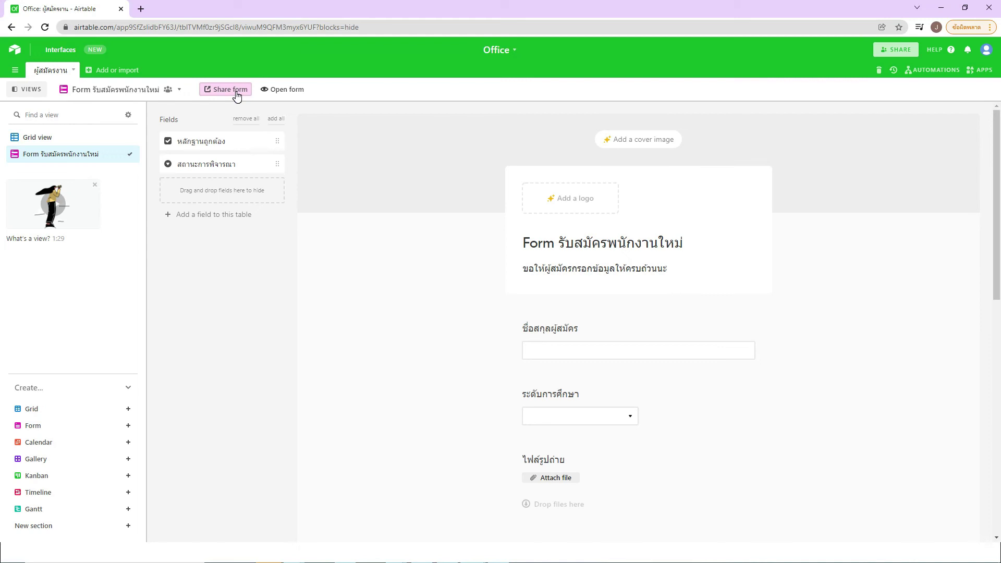
# Step: Preview the applicant form's shared link in a new browser tab
pyautogui.click(236, 94)
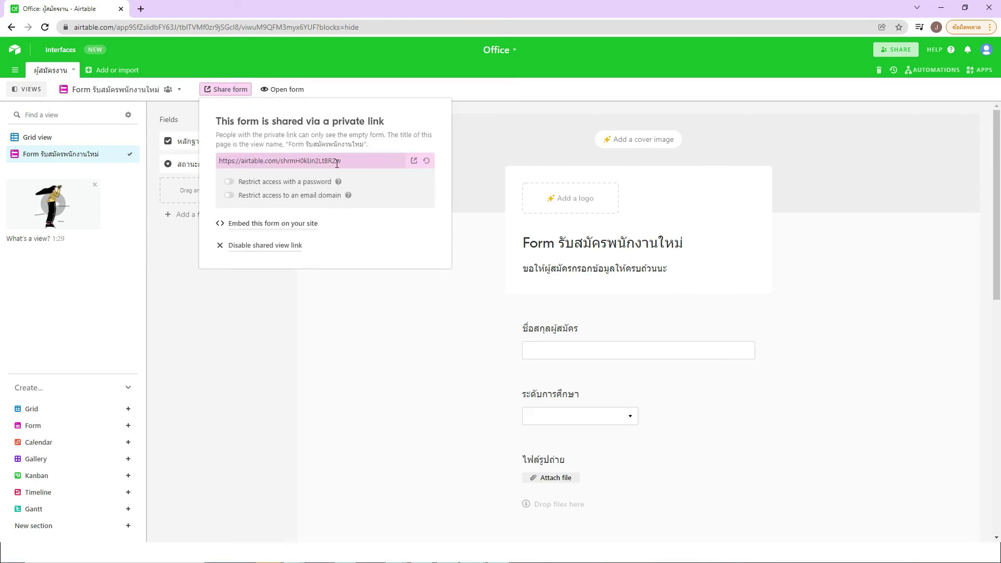
pyautogui.click(415, 162)
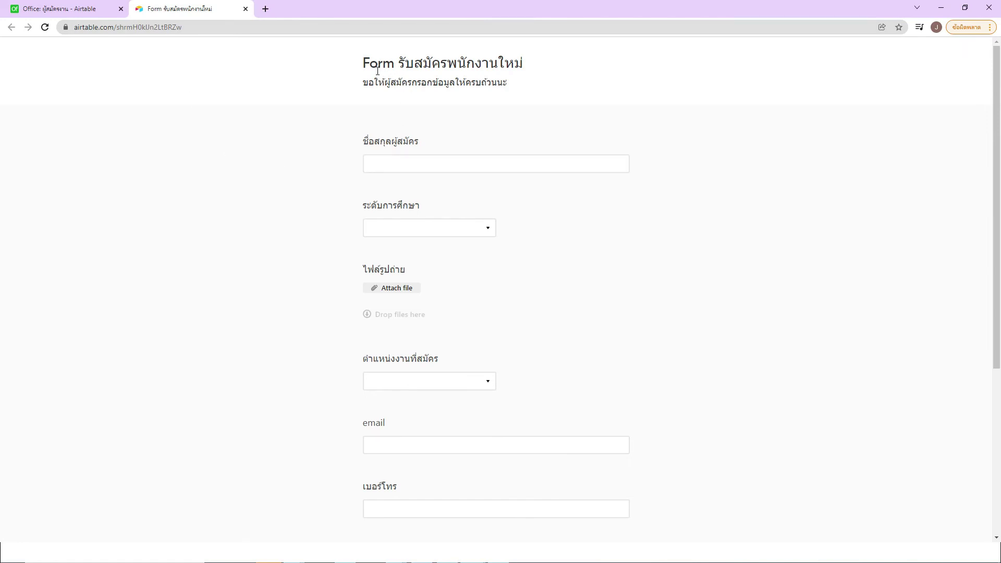
# Step: Enter the applicant's full name and choose ป.โท as education level
pyautogui.click(425, 160)
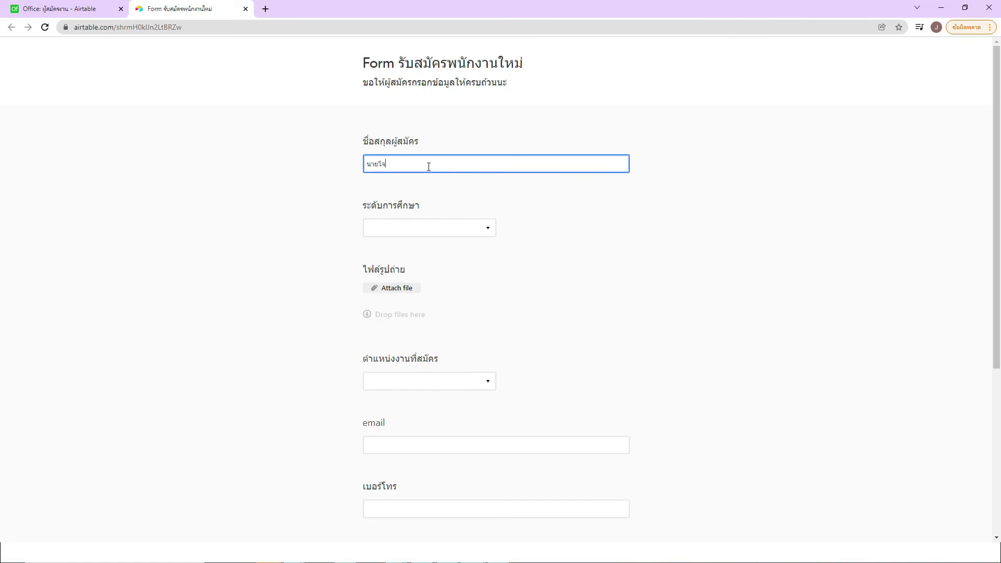
pyautogui.click(471, 226)
pyautogui.click(404, 297)
# Step: Attach jojo22.jpg from the Pictures folder as the applicant's photo
pyautogui.click(407, 288)
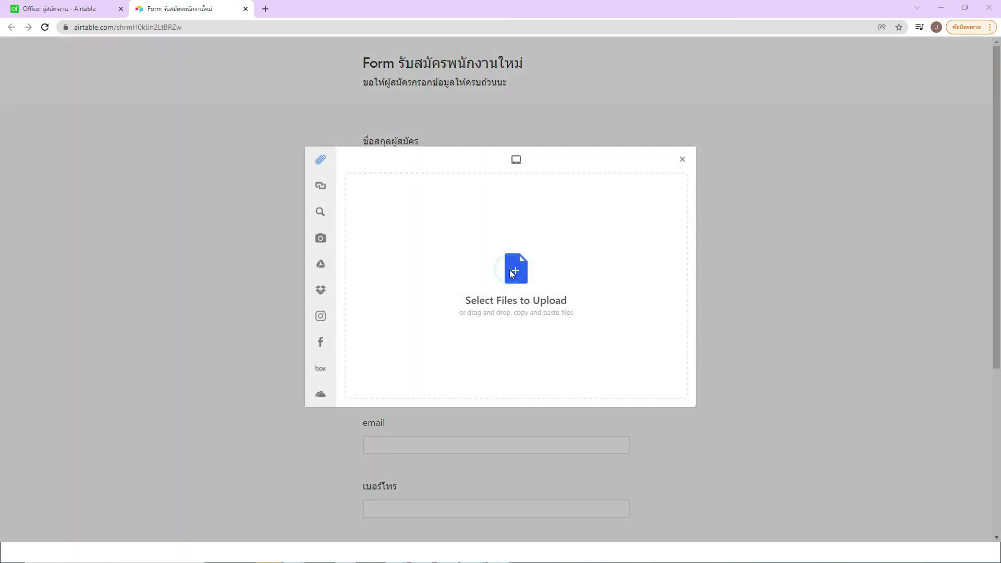
pyautogui.click(509, 271)
pyautogui.click(192, 169)
pyautogui.click(234, 156)
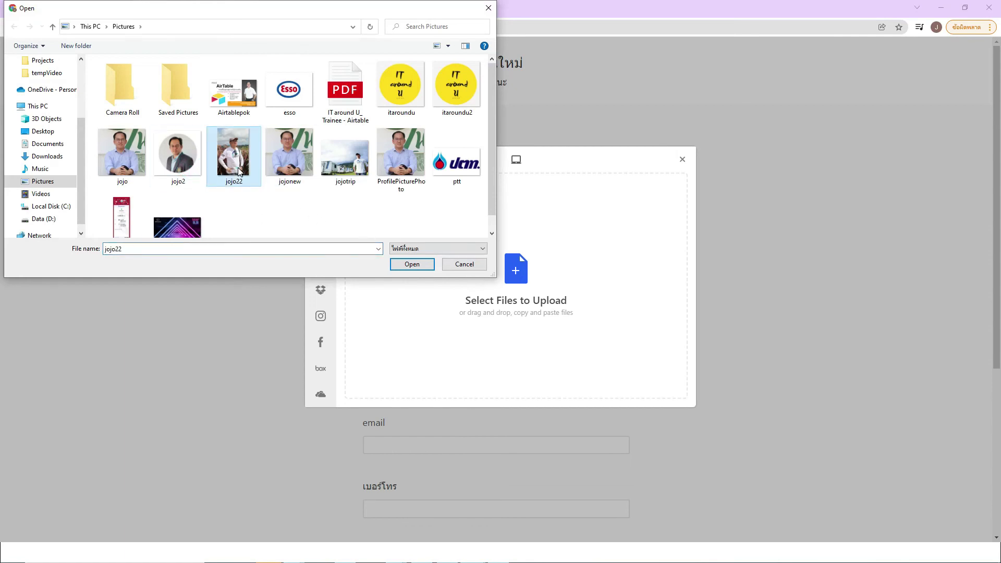
pyautogui.click(412, 265)
pyautogui.click(678, 388)
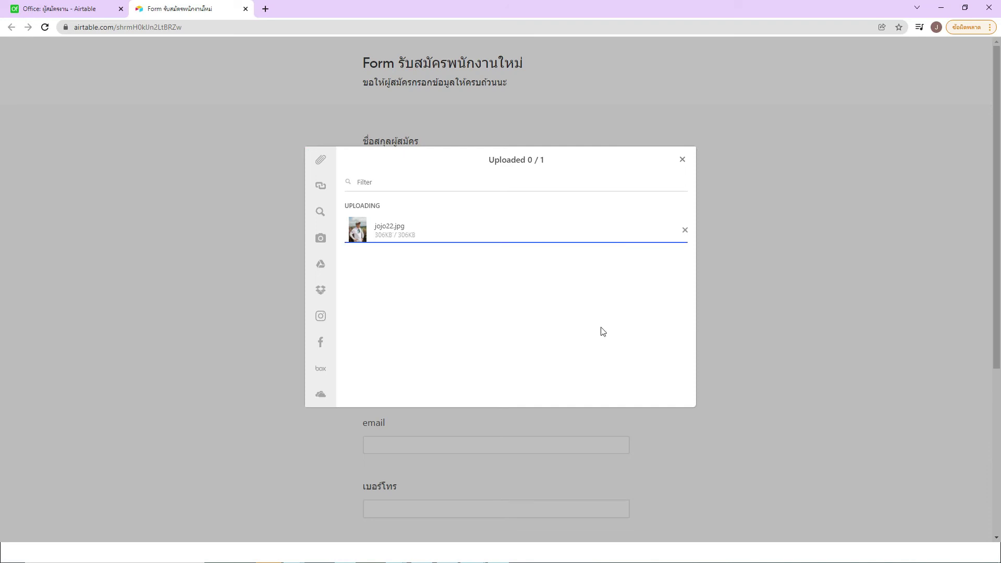
pyautogui.moveTo(321, 199)
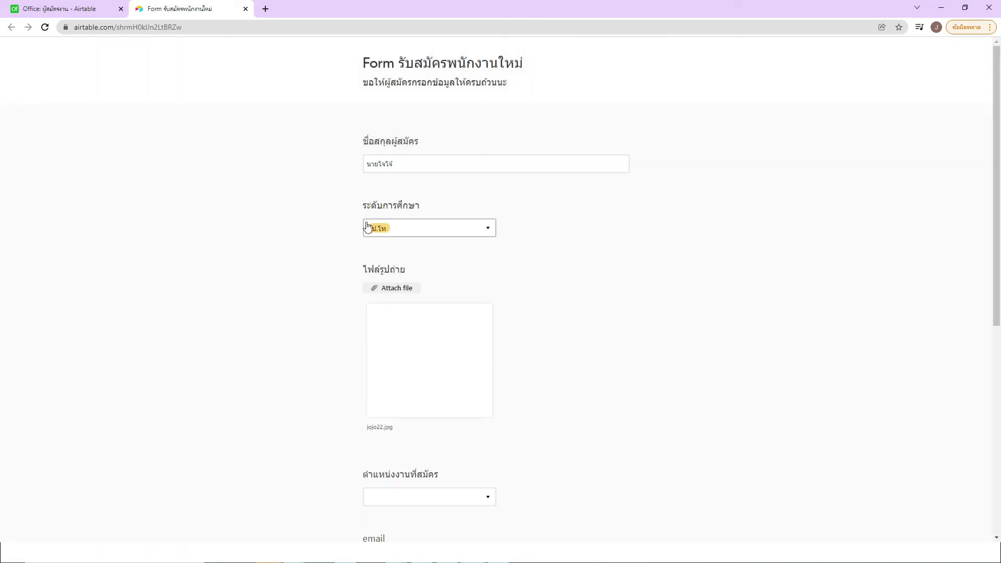
# Step: Choose ประชาสัมพันธ์ as the position applied for
pyautogui.scroll(-2, 528, 327)
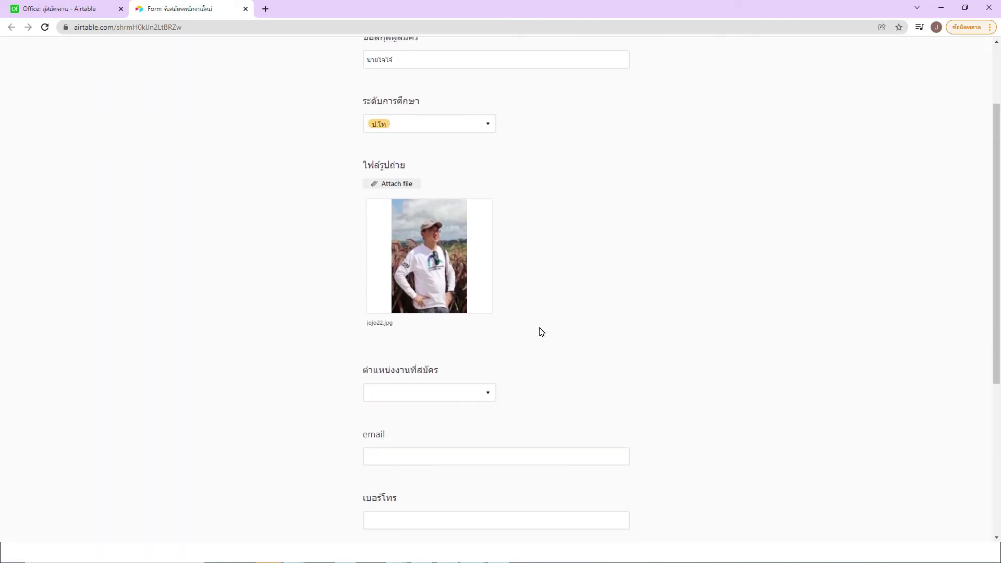
pyautogui.scroll(-1, 531, 403)
pyautogui.scroll(-2, 531, 402)
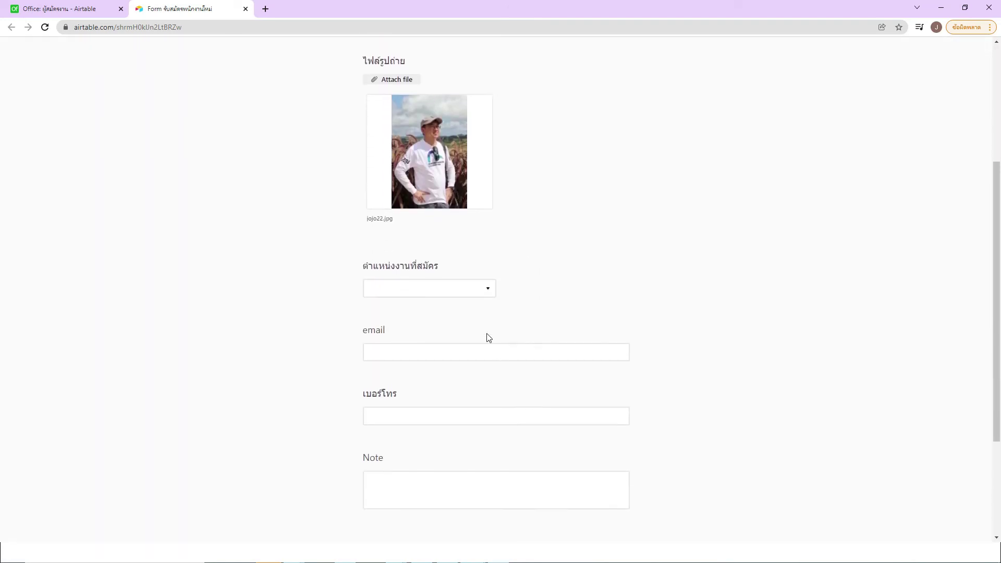
pyautogui.click(482, 288)
pyautogui.click(396, 358)
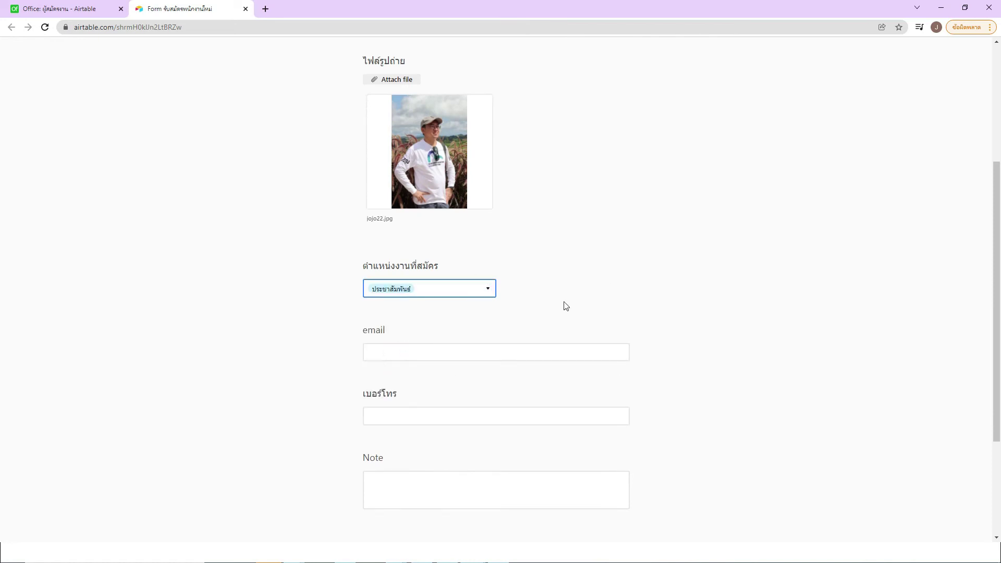
# Step: Fill in the applicant's e-mail, phone number and a short note
pyautogui.click(459, 359)
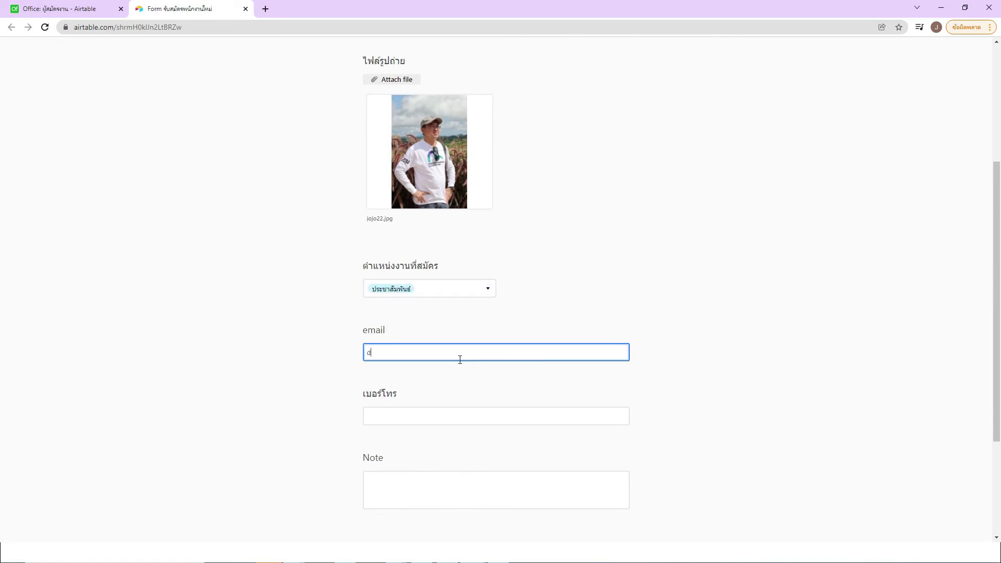
pyautogui.click(456, 407)
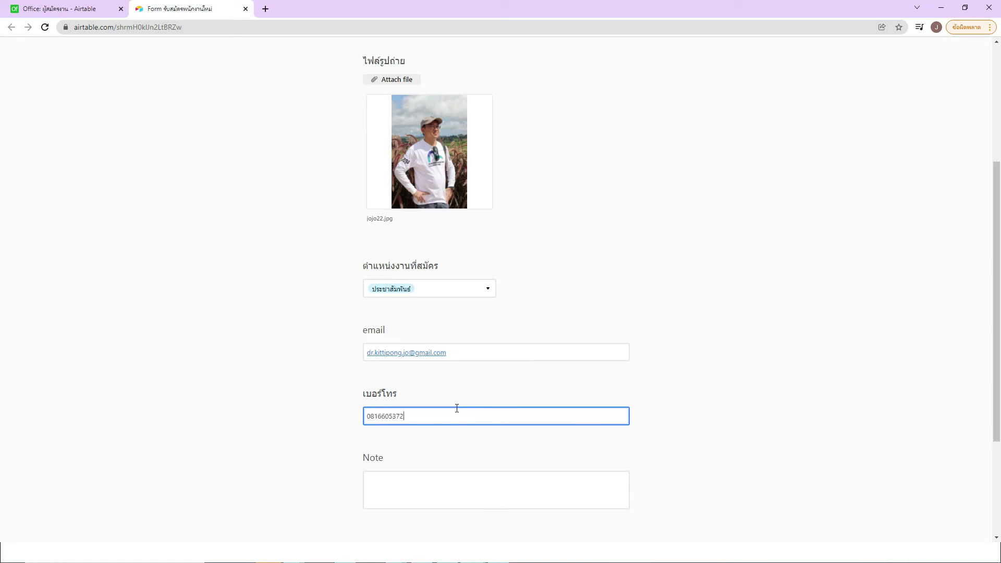
pyautogui.scroll(-1, 460, 474)
pyautogui.click(478, 438)
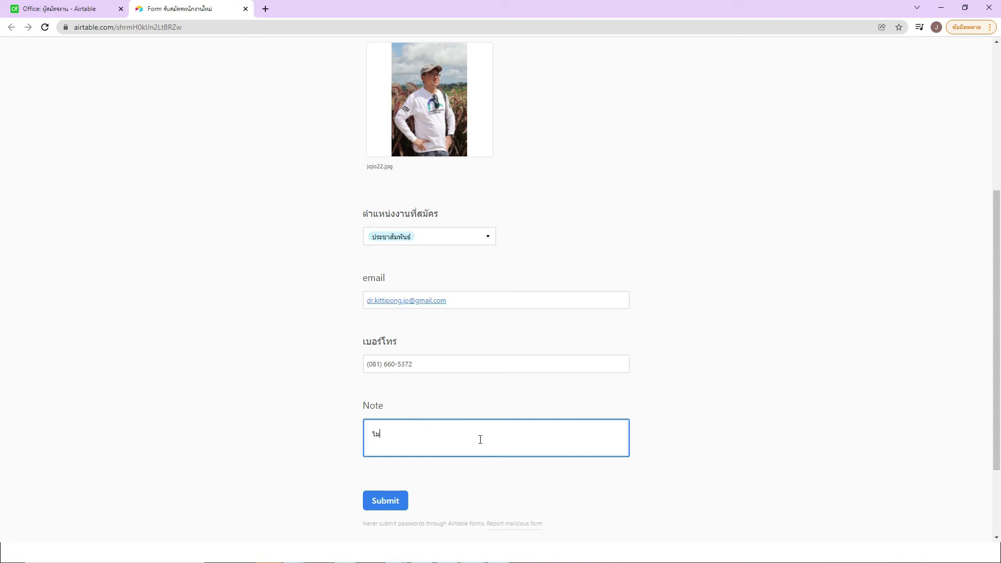
pyautogui.scroll(5, 462, 299)
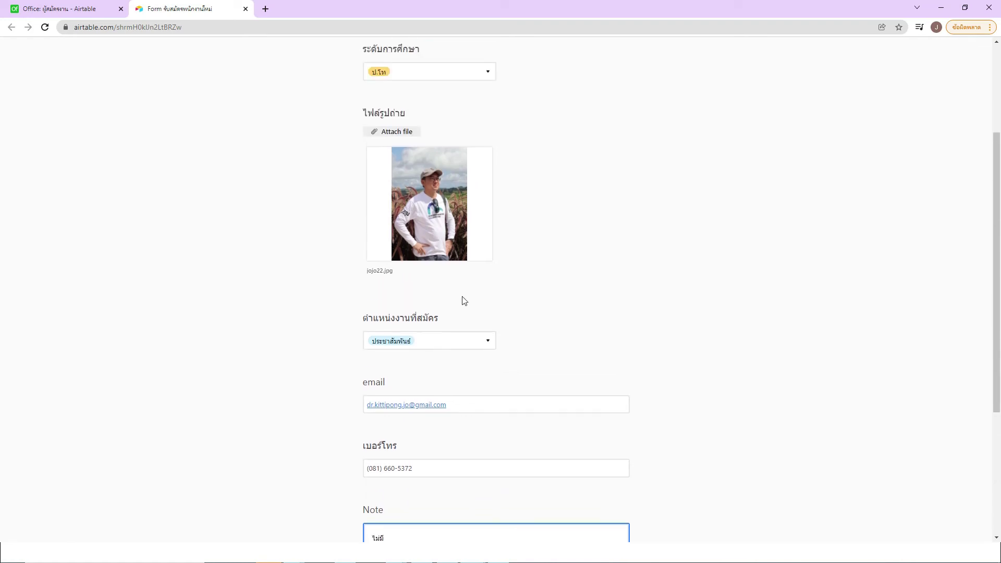
pyautogui.scroll(-7, 429, 207)
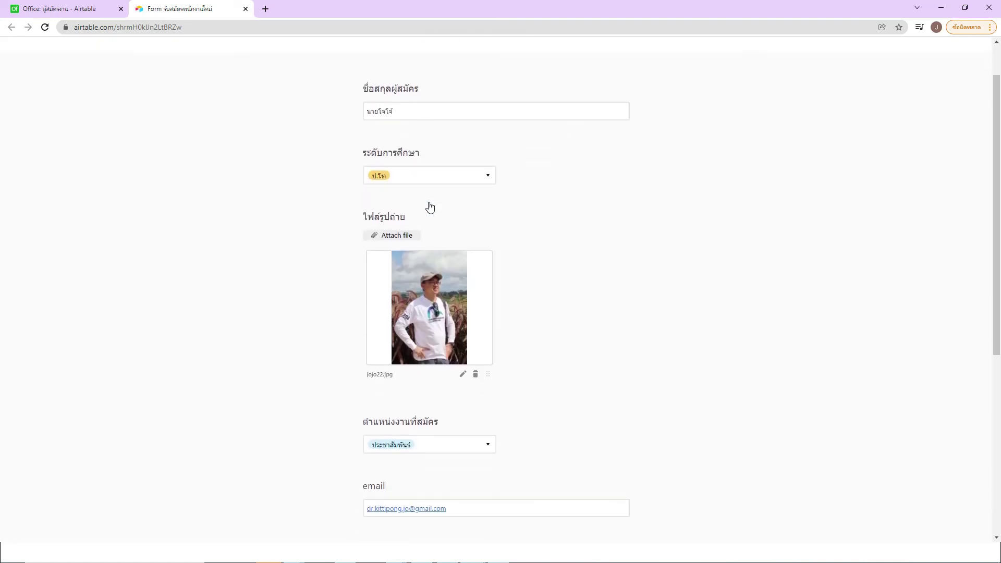
# Step: Submit the application, check the thank-you page, and start another blank response
pyautogui.click(393, 405)
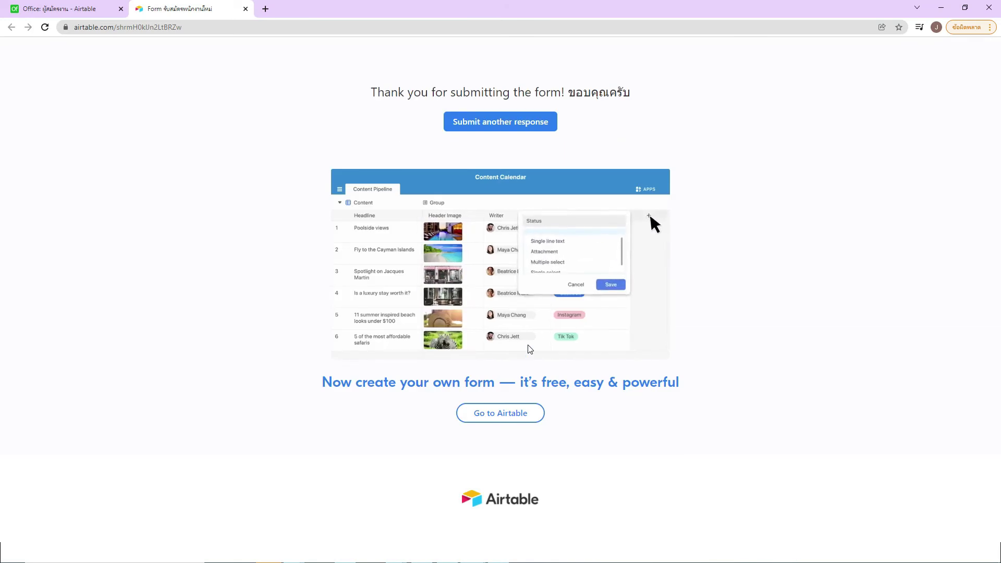
pyautogui.moveTo(377, 93); pyautogui.dragTo(632, 102)
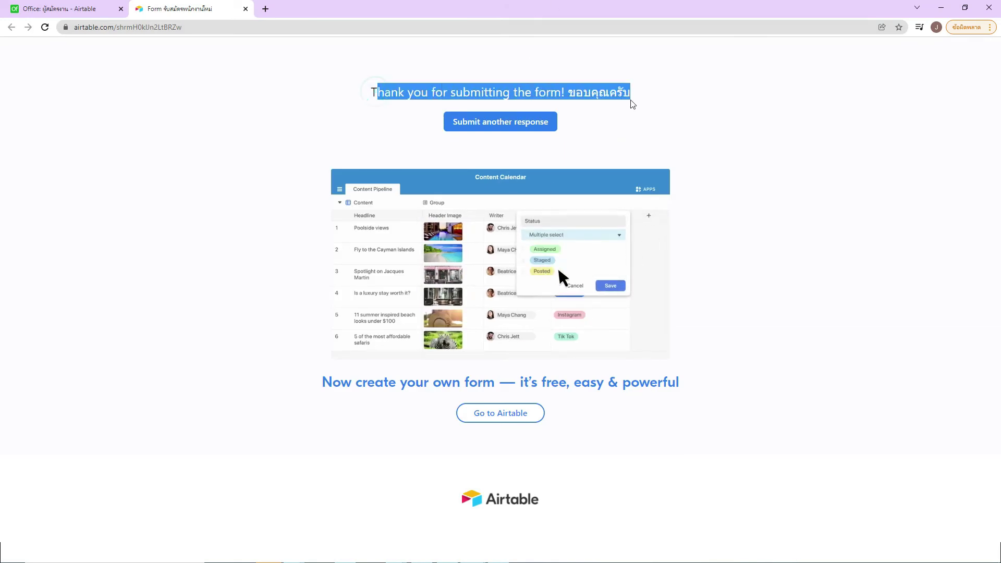
pyautogui.click(649, 138)
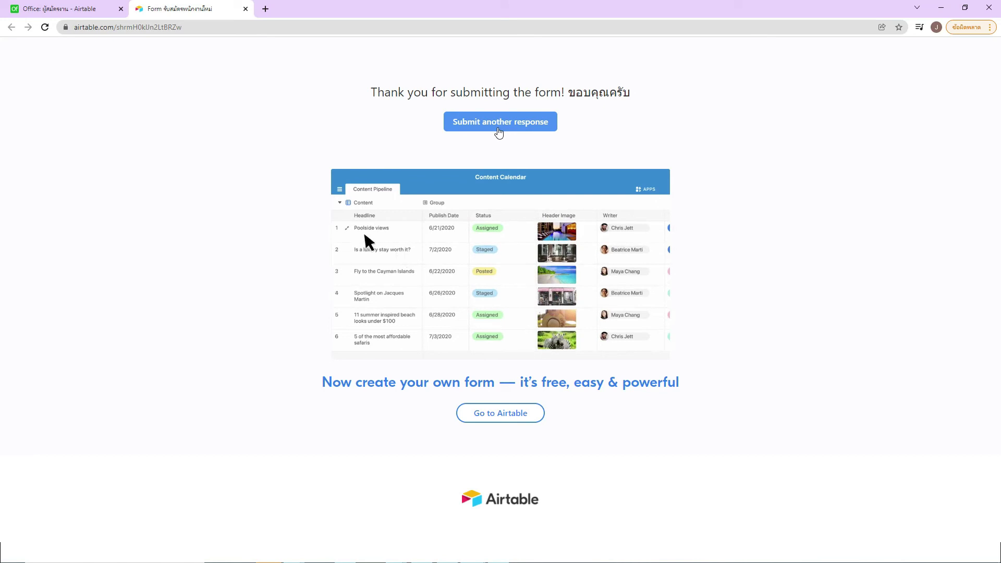
pyautogui.click(499, 132)
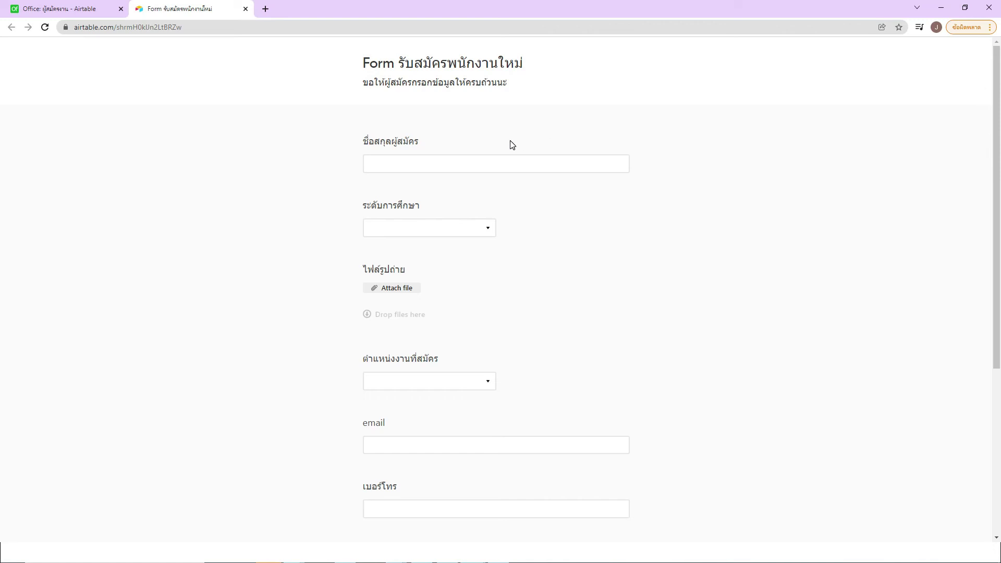
pyautogui.click(192, 140)
# Step: Back in the Office base, close the Share form popover and show Grid view's two records
pyautogui.click(77, 13)
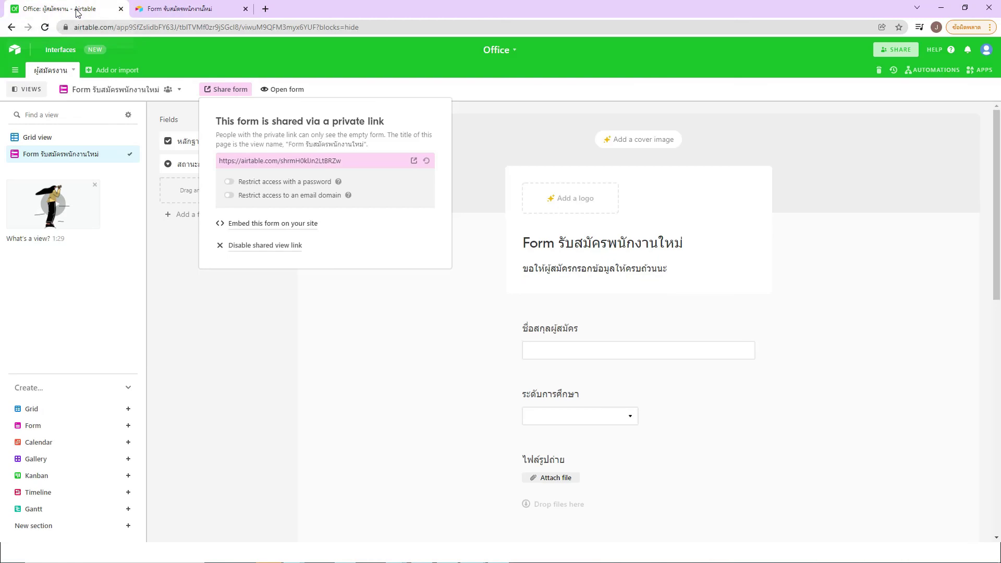
pyautogui.click(243, 317)
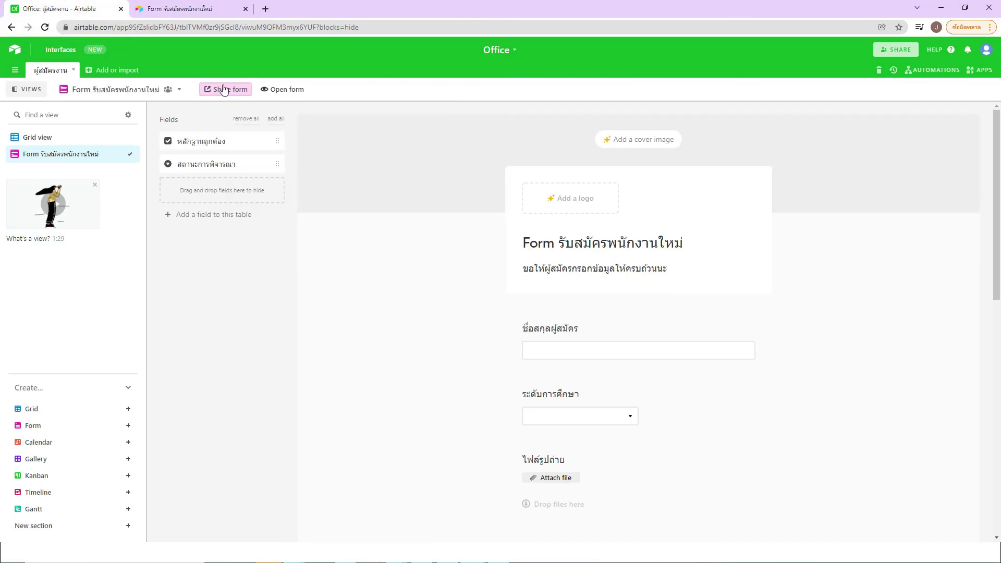
pyautogui.click(49, 141)
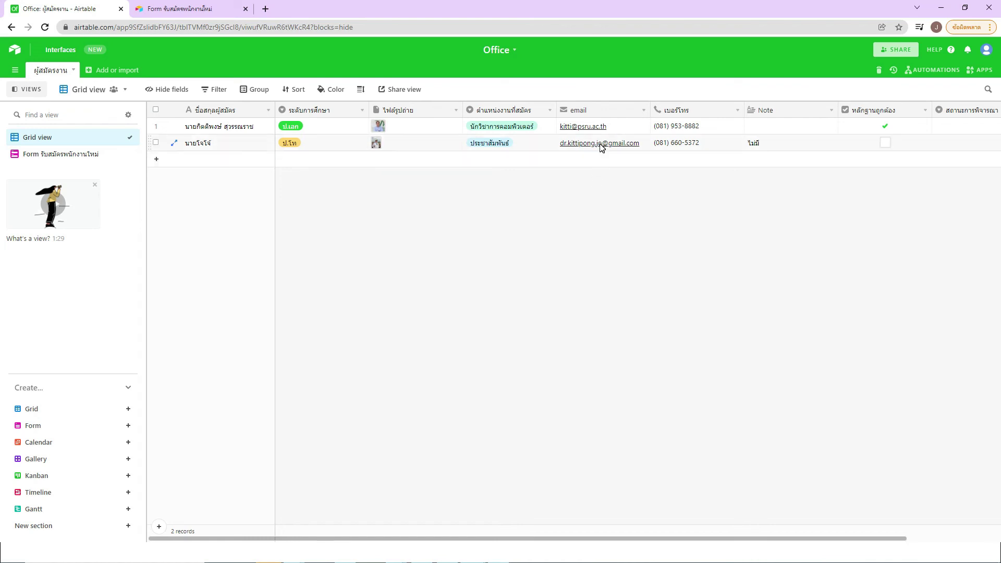
pyautogui.click(600, 146)
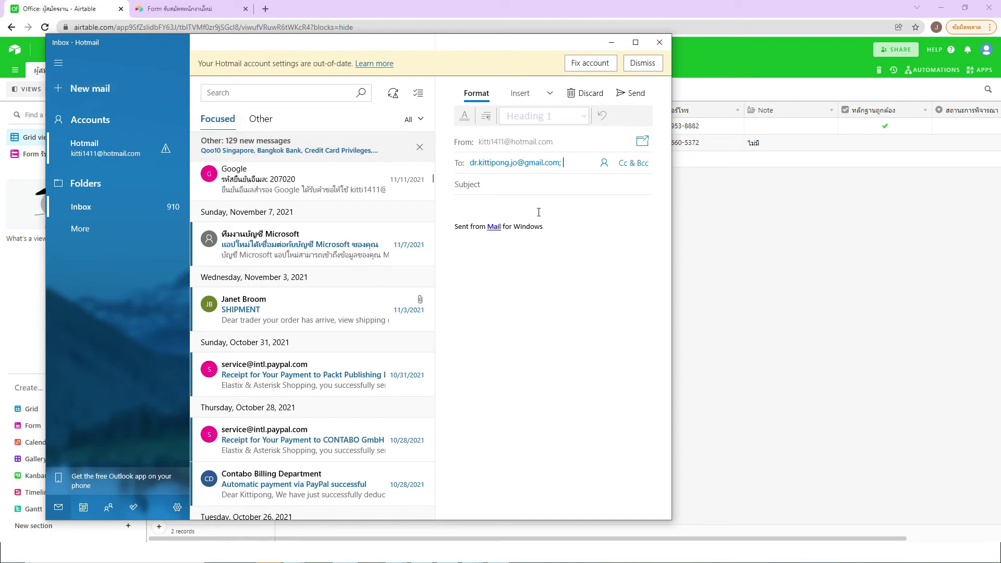
pyautogui.click(533, 185)
pyautogui.click(659, 42)
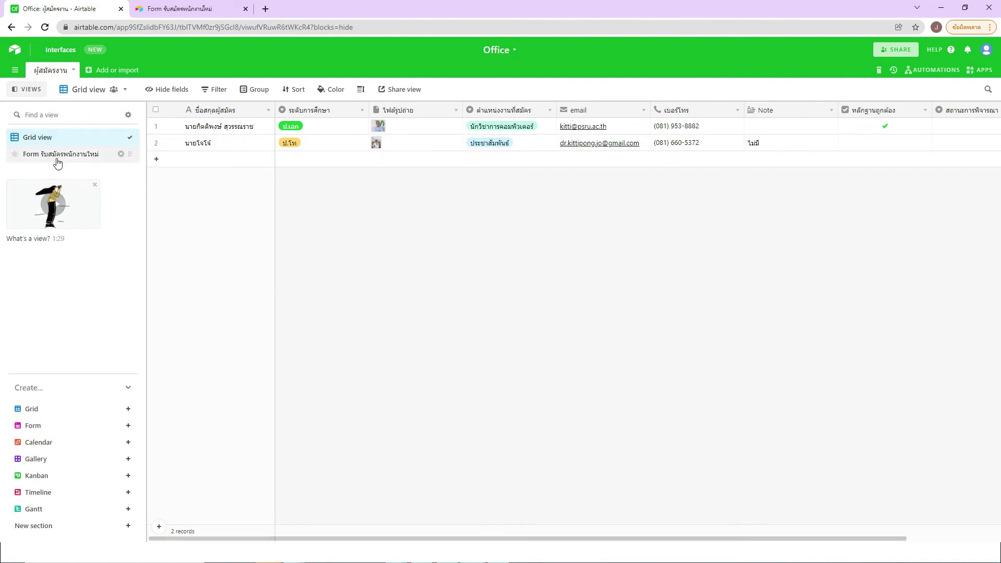
# Step: Scroll the ผู้สมัครงาน grid to its last column to reach the add-field header
pyautogui.moveTo(23, 443)
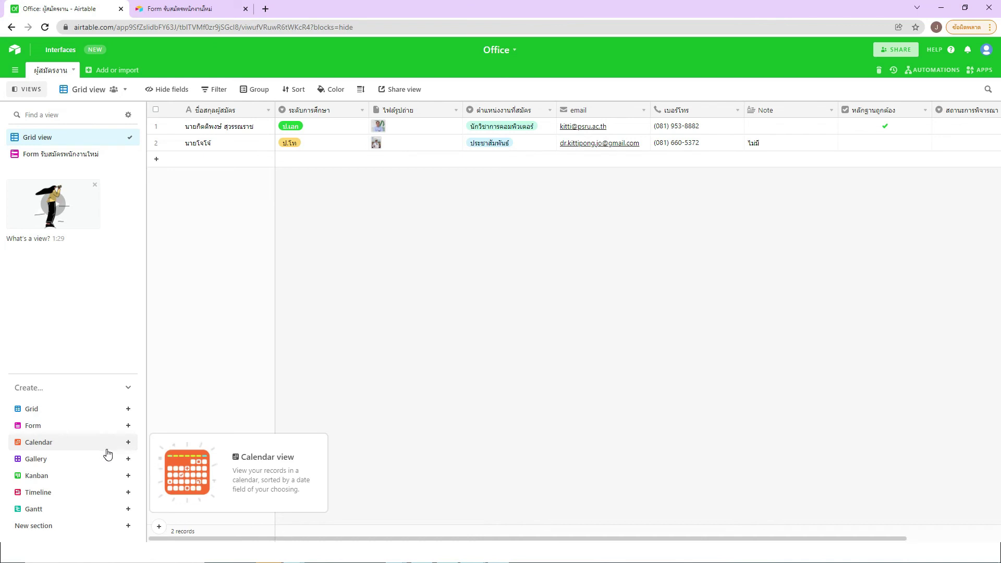
pyautogui.moveTo(108, 455)
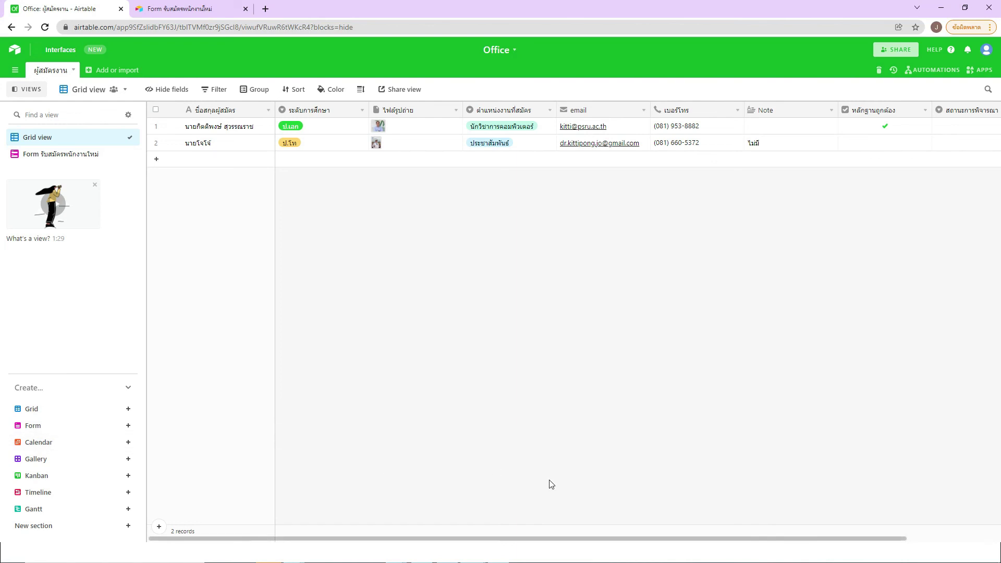
pyautogui.moveTo(580, 543); pyautogui.dragTo(761, 496)
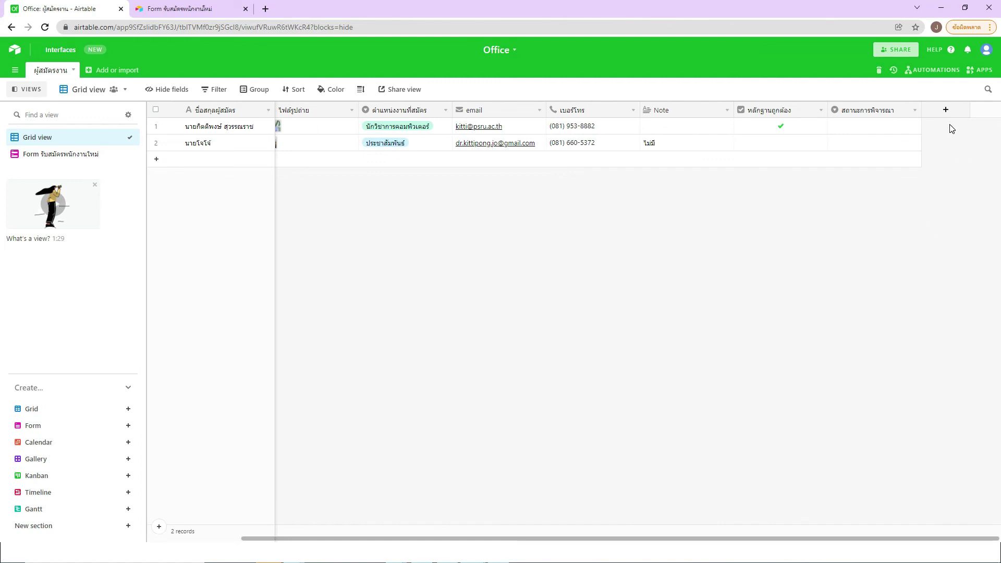
# Step: Start a new field at the table's end and name it วันที่สมัคร
pyautogui.click(945, 109)
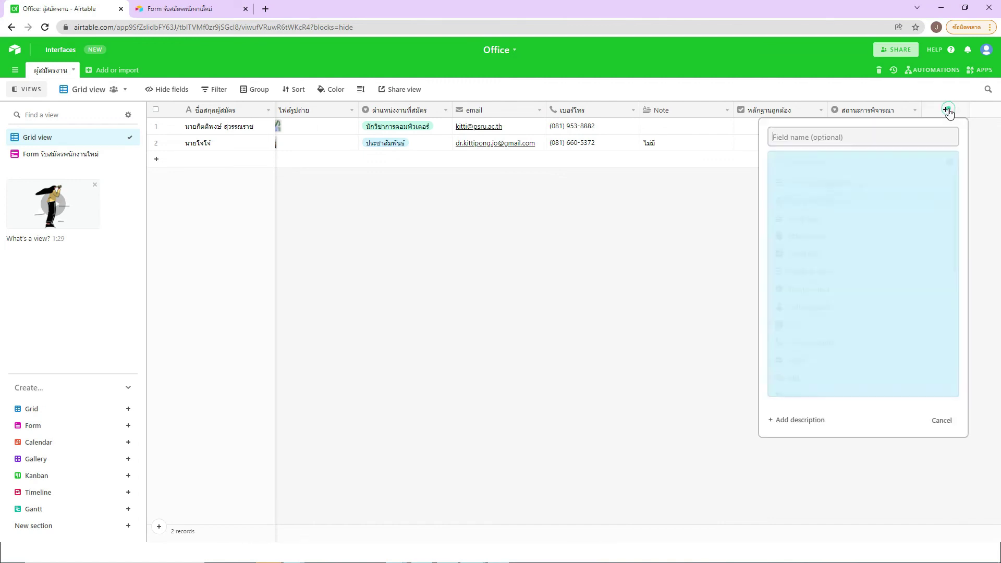
pyautogui.write('วันที่สมัคร')
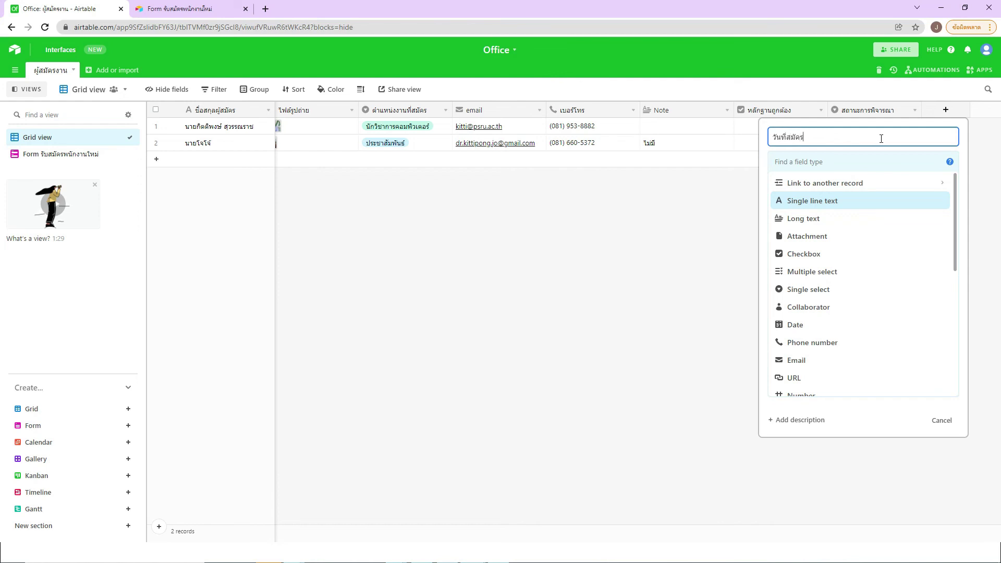
pyautogui.scroll(-2, 849, 230)
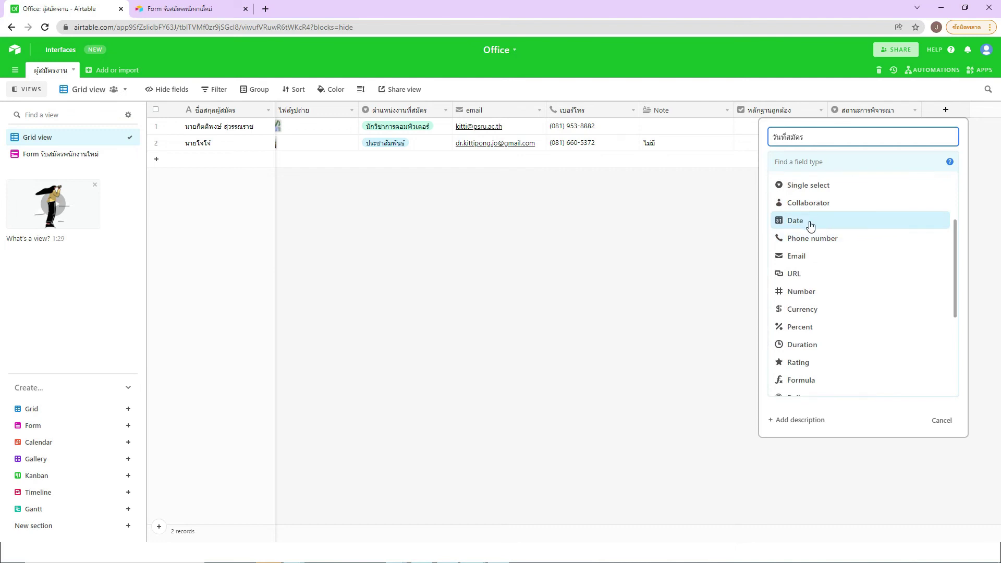
pyautogui.scroll(-1, 818, 240)
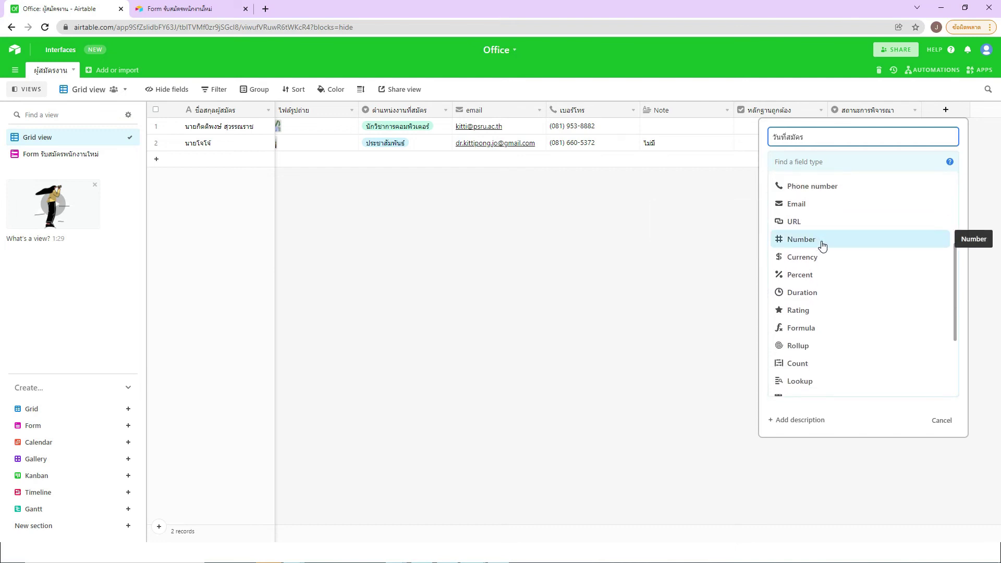
pyautogui.scroll(-1, 826, 255)
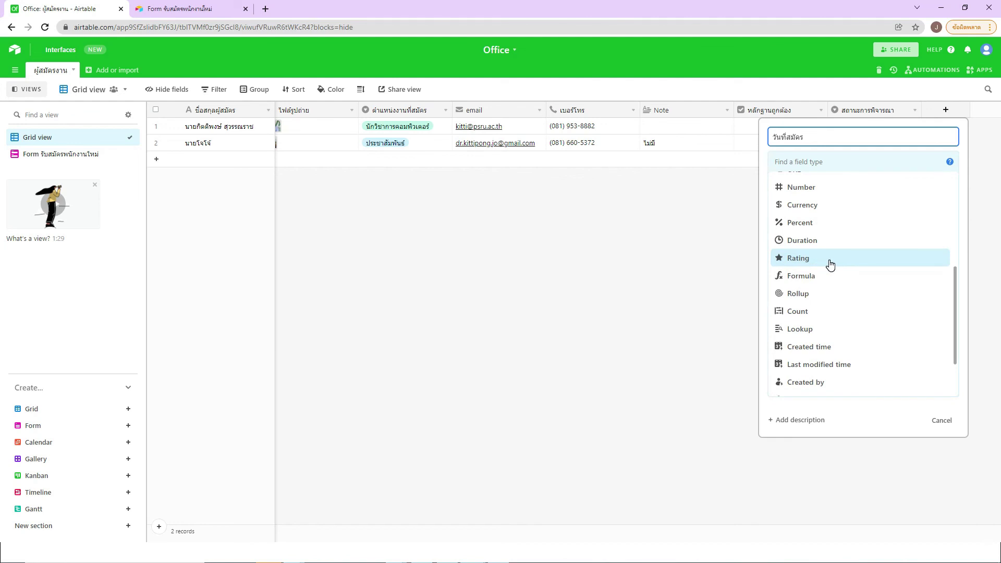
pyautogui.scroll(-1, 830, 264)
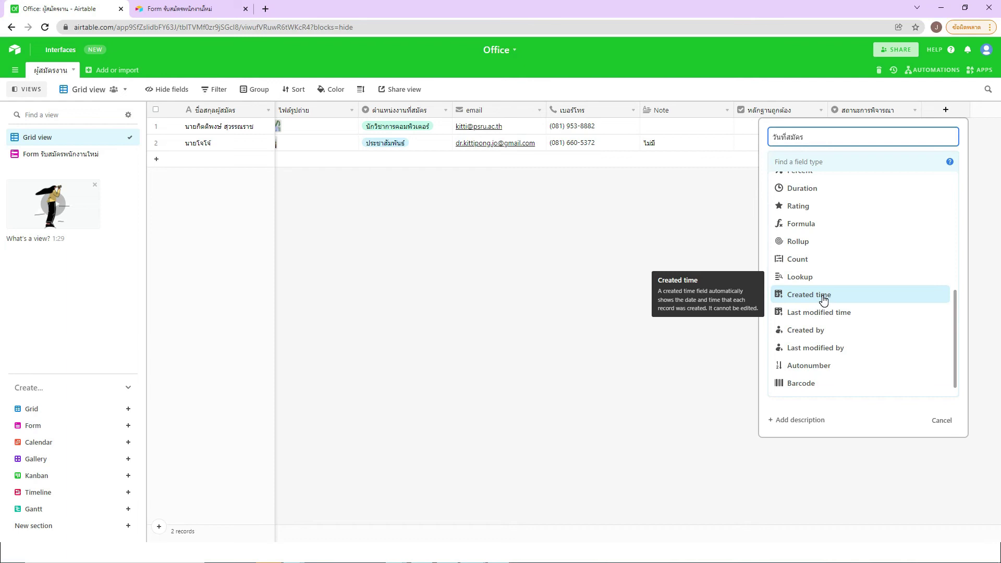
pyautogui.scroll(2, 824, 300)
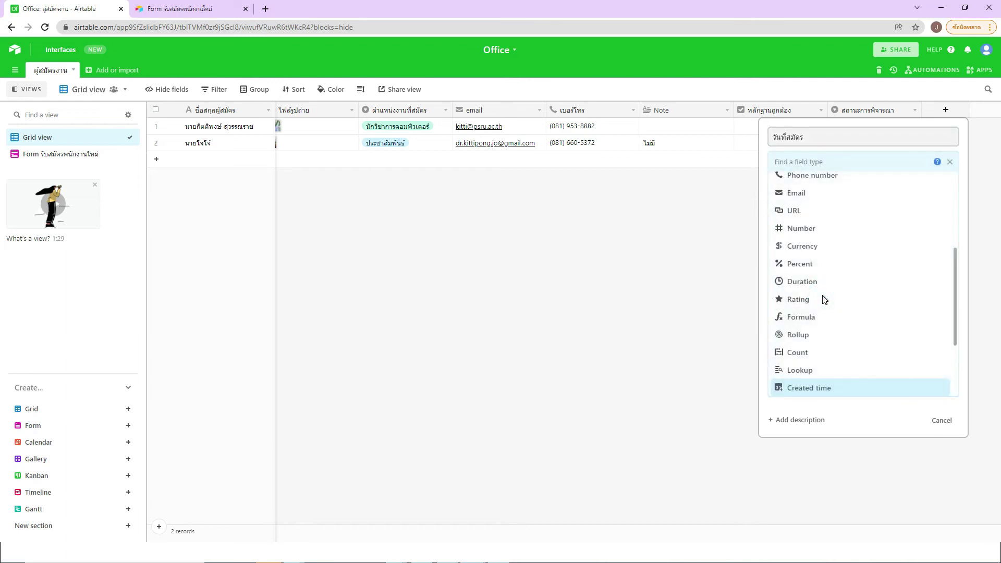
# Step: Make it a Created time field with European dates and 24-hour times, then create it
pyautogui.click(836, 395)
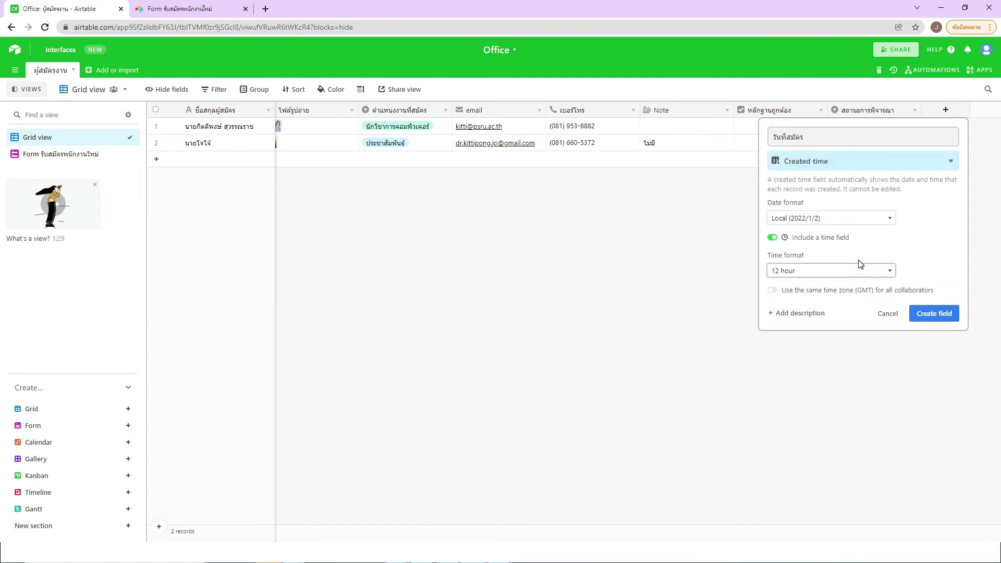
pyautogui.click(794, 220)
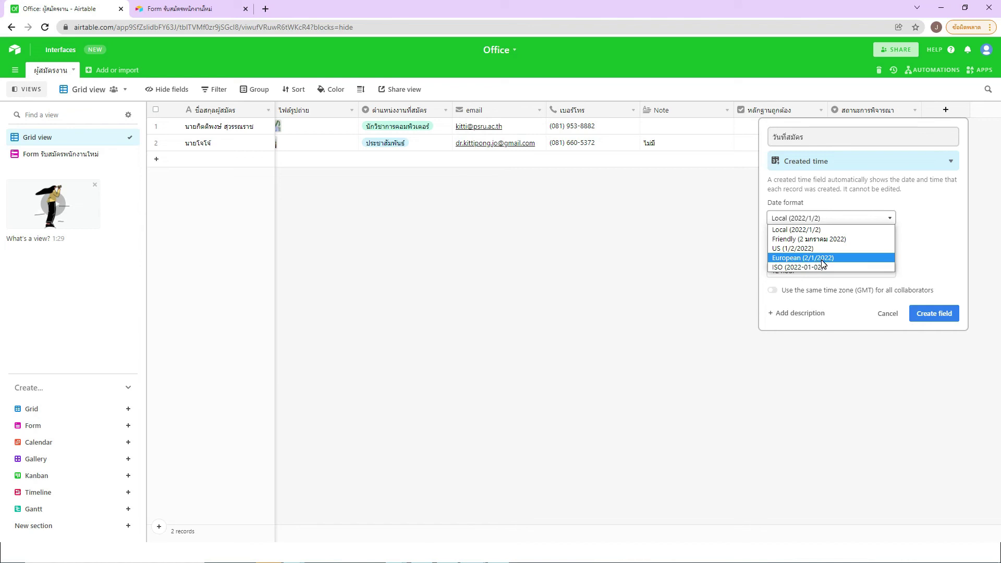
pyautogui.click(831, 262)
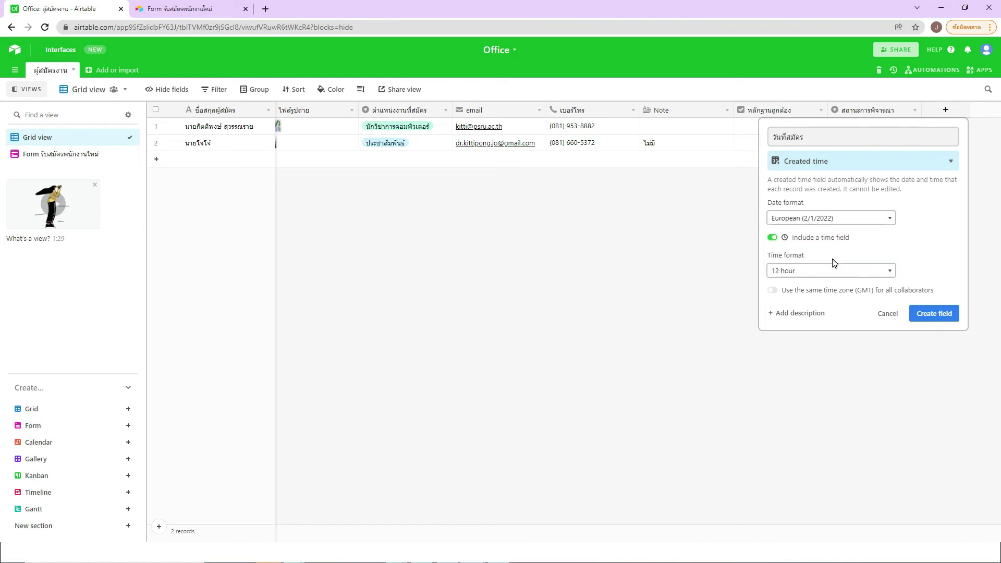
pyautogui.click(795, 271)
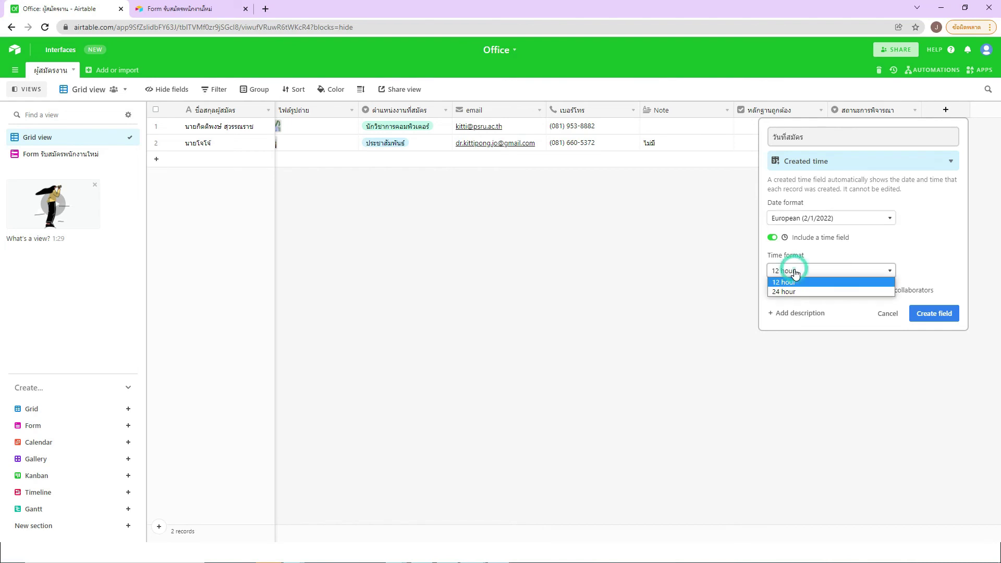
pyautogui.click(795, 293)
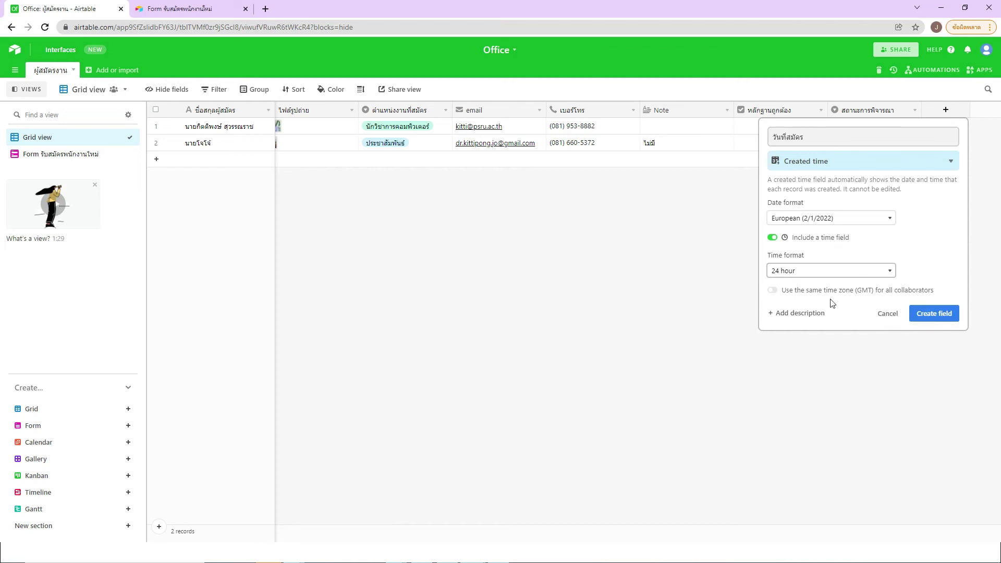
pyautogui.click(941, 319)
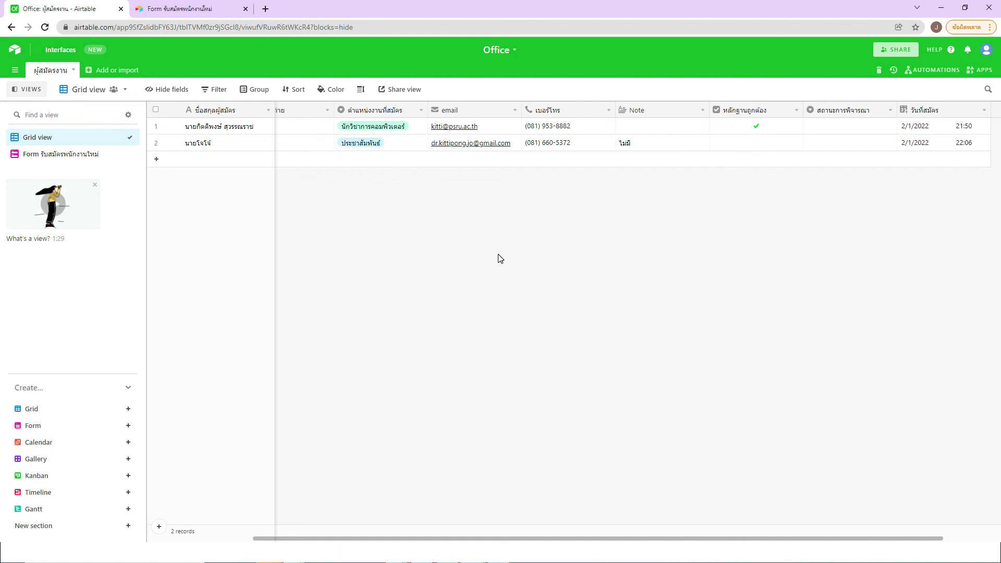
# Step: Check the วันที่สมัคร column stamping both applicants 2/1/2022
pyautogui.moveTo(29, 451)
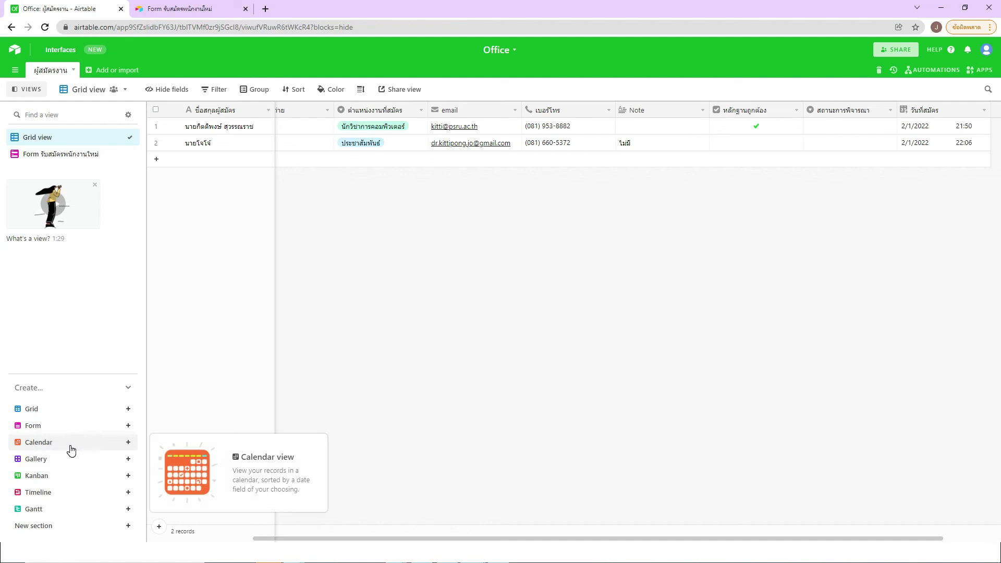
# Step: Create a view named Calendar using วันที่สมัคร as its date field
pyautogui.click(127, 442)
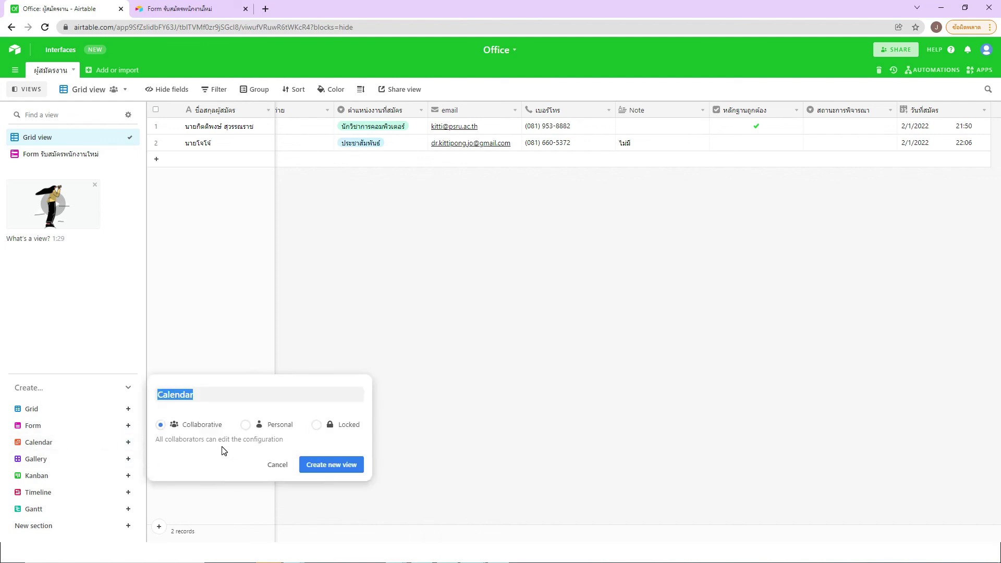
pyautogui.click(335, 467)
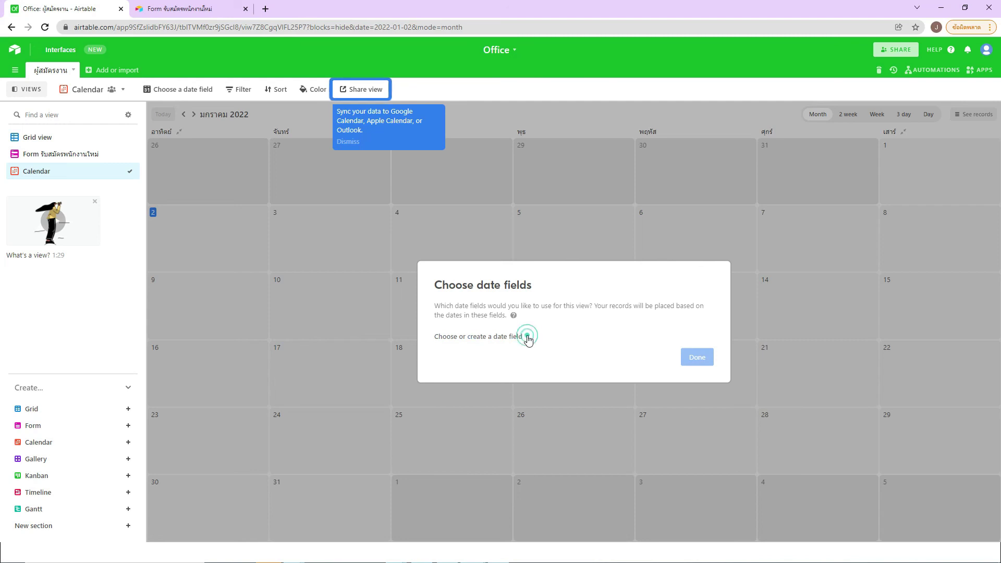
pyautogui.click(527, 337)
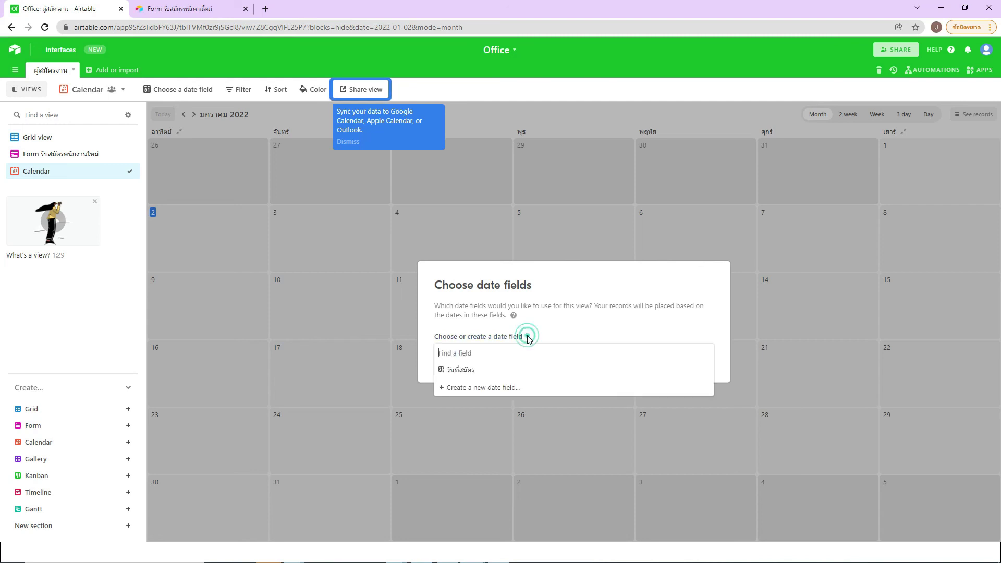
pyautogui.click(461, 371)
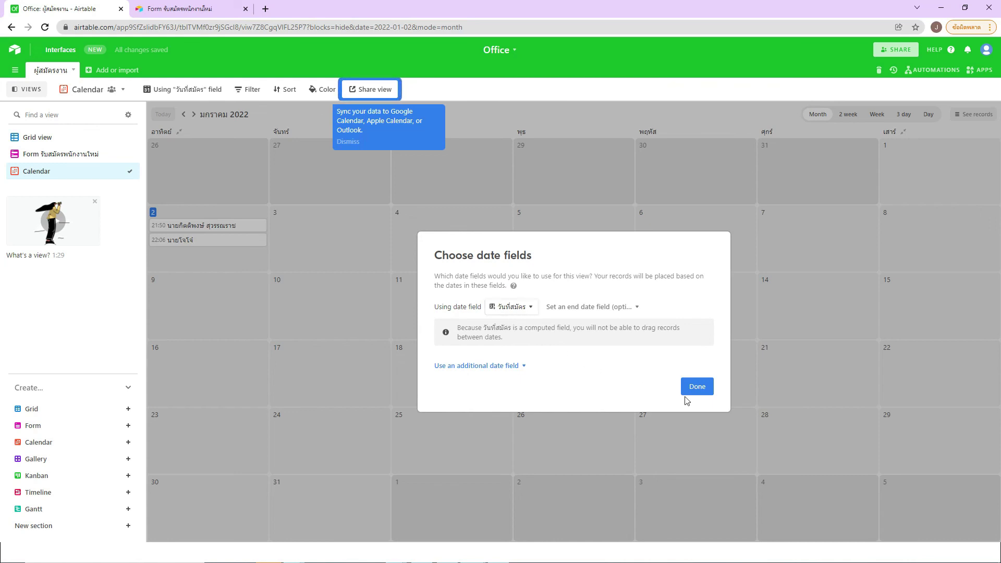
pyautogui.click(697, 386)
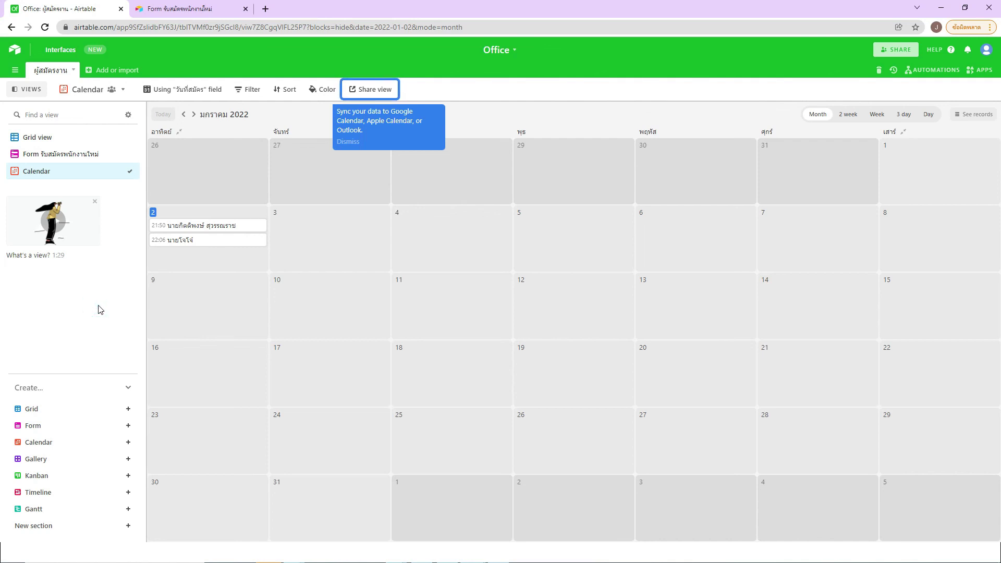
# Step: Review the full record of the 21:50 January 2 applicant, then close it back to the calendar
pyautogui.click(206, 227)
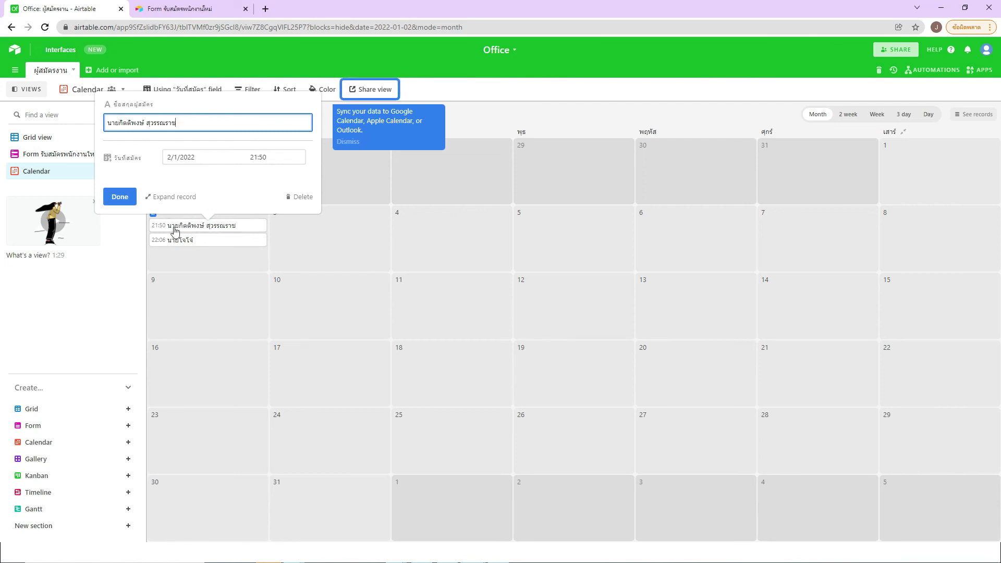
pyautogui.click(180, 198)
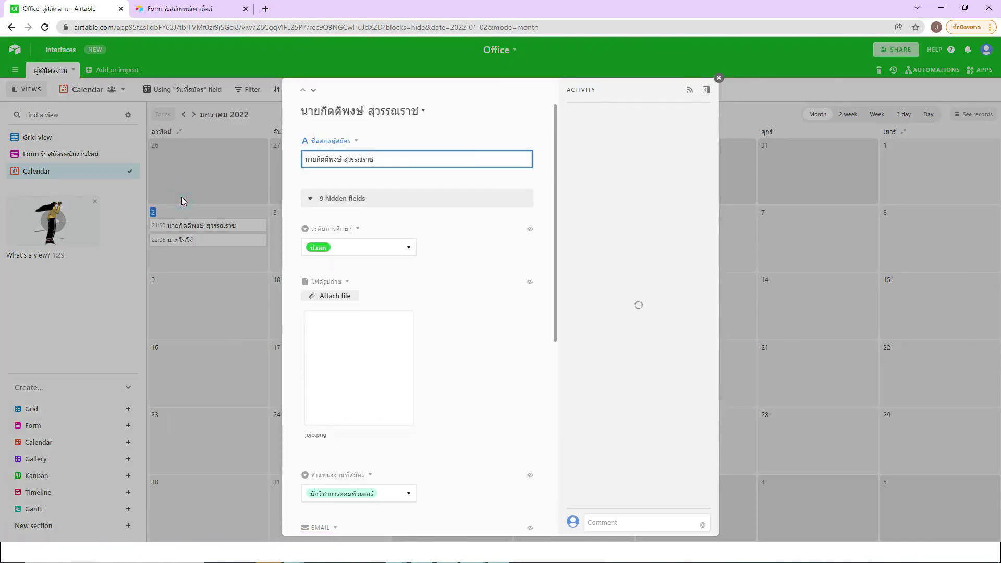
pyautogui.scroll(-6, 484, 319)
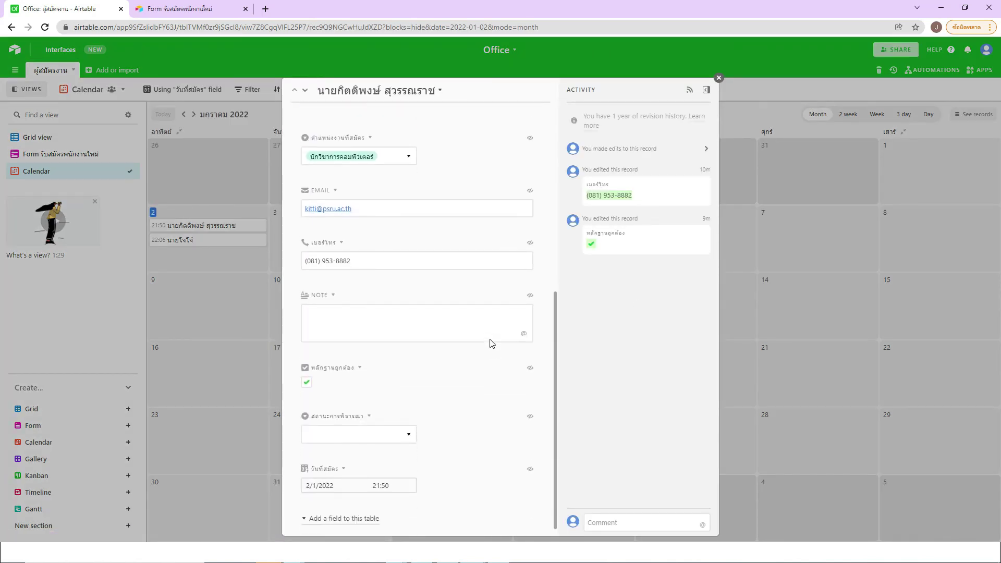
pyautogui.scroll(10, 491, 341)
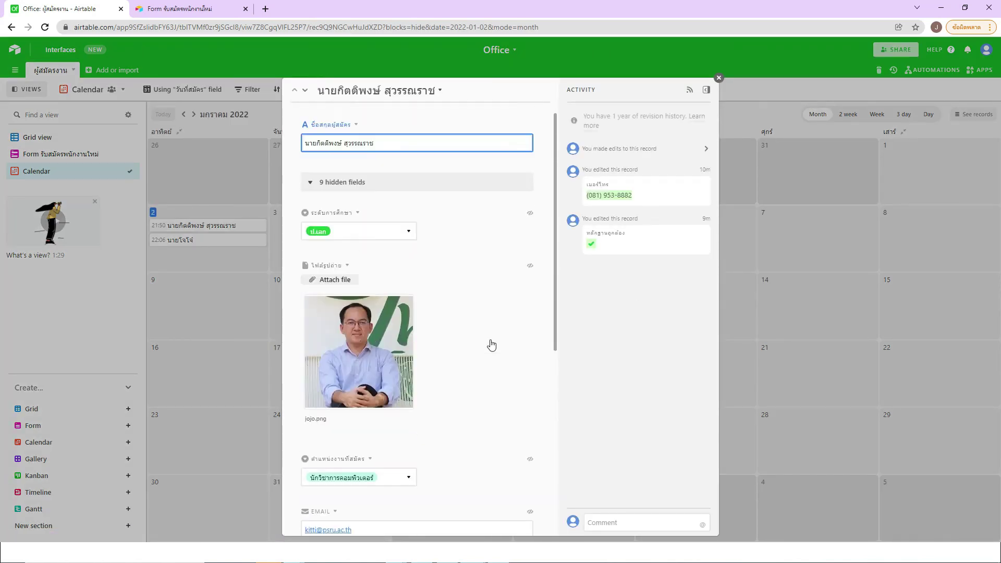
pyautogui.click(718, 78)
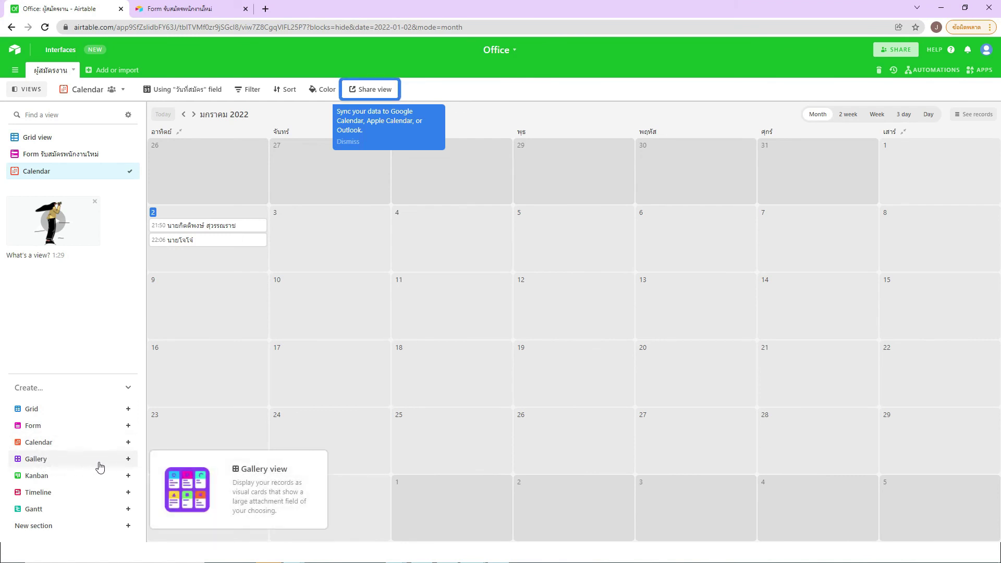
# Step: Create a new Gallery view, then check the second applicant's card record and close it
pyautogui.click(128, 461)
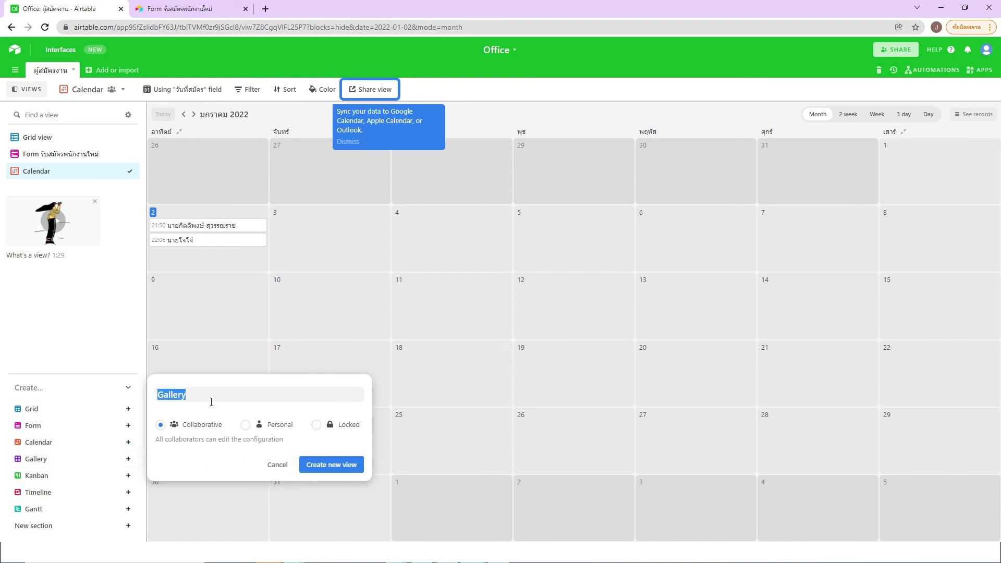
pyautogui.click(336, 465)
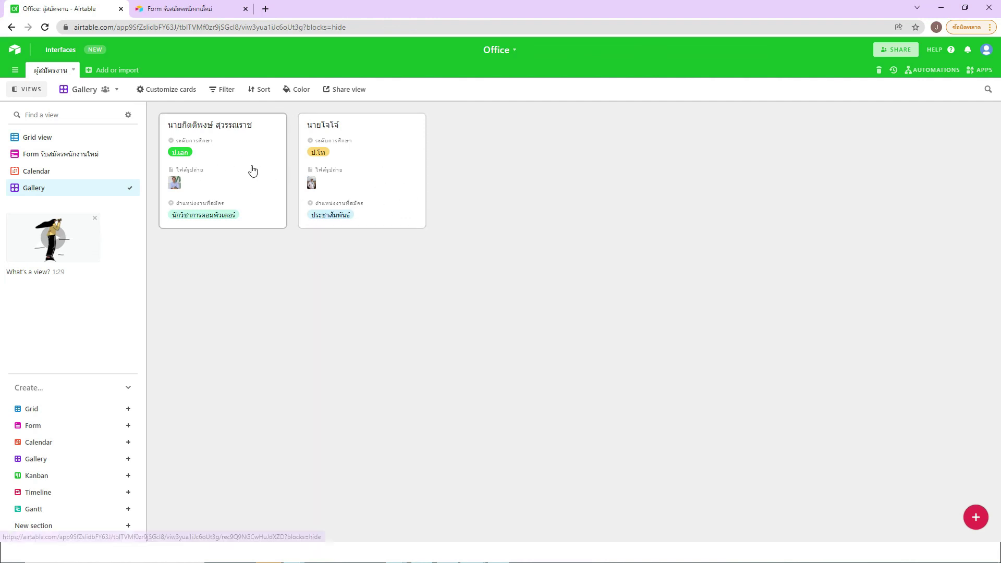
pyautogui.click(377, 188)
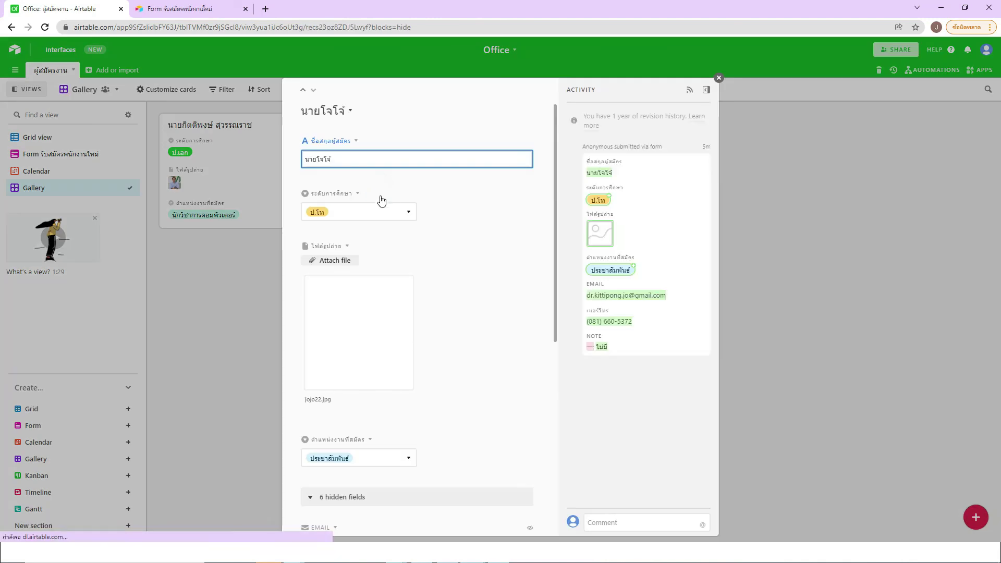
pyautogui.scroll(-5, 472, 240)
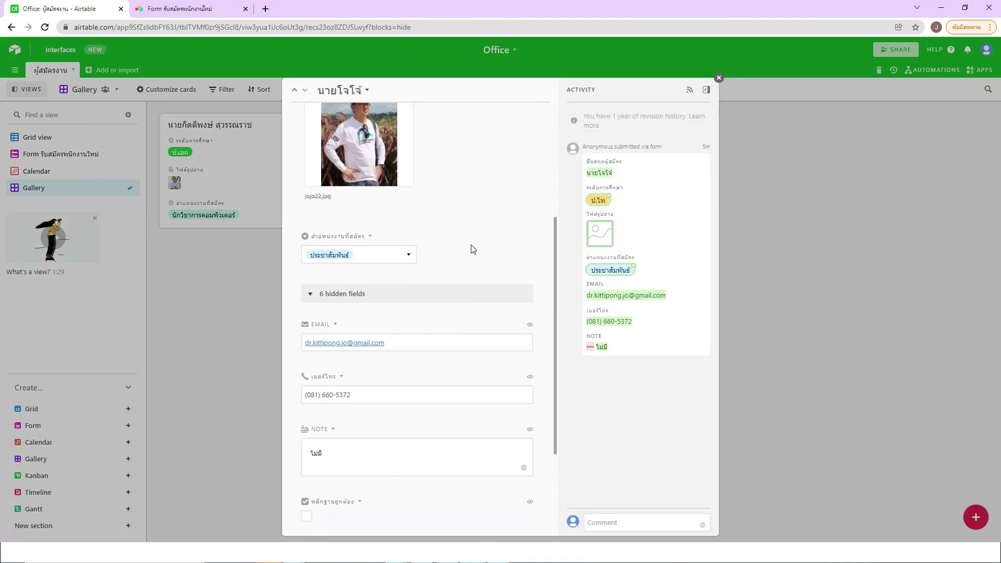
pyautogui.scroll(2, 471, 246)
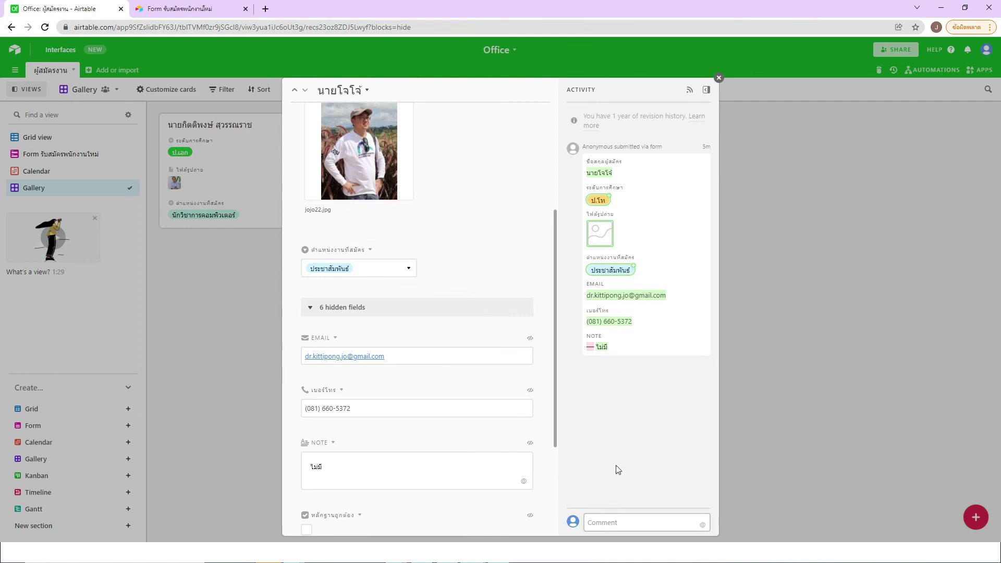
pyautogui.click(718, 79)
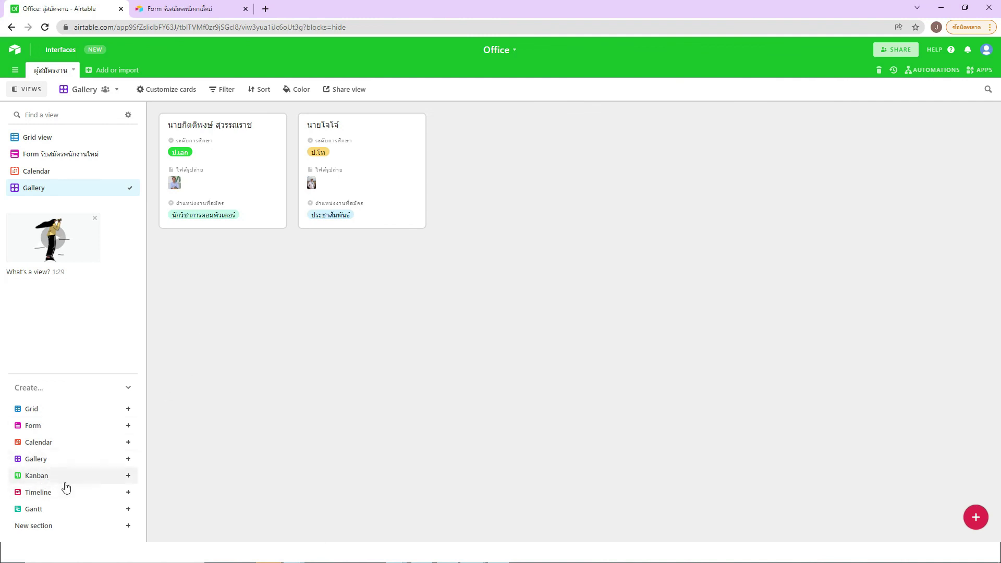
# Step: Create a Kanban view stacked by สถานะการพิจารณา, after trying ระดับการศึกษา and ตำแหน่งงานที่สมัคร
pyautogui.moveTo(52, 477)
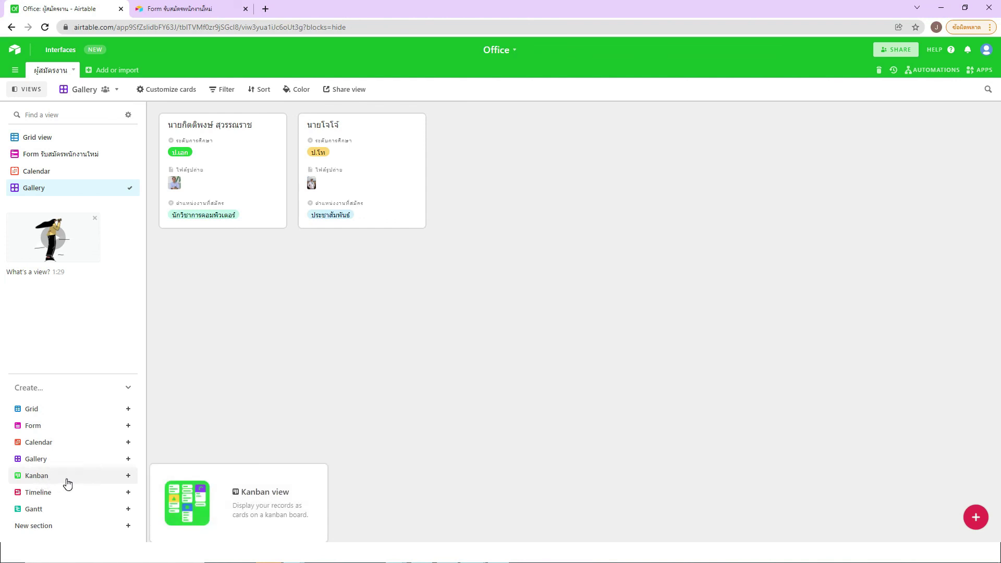
pyautogui.click(67, 483)
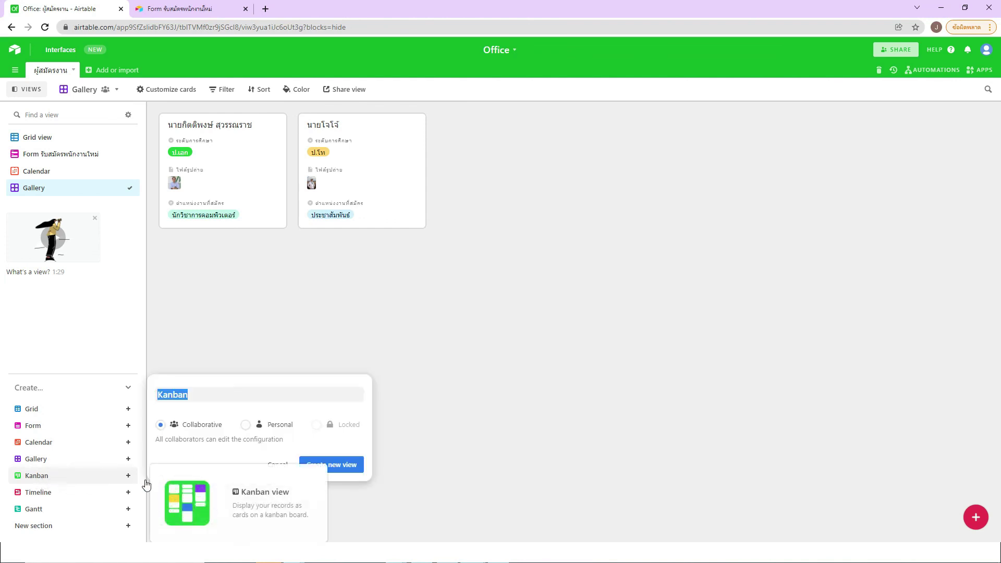
pyautogui.click(336, 469)
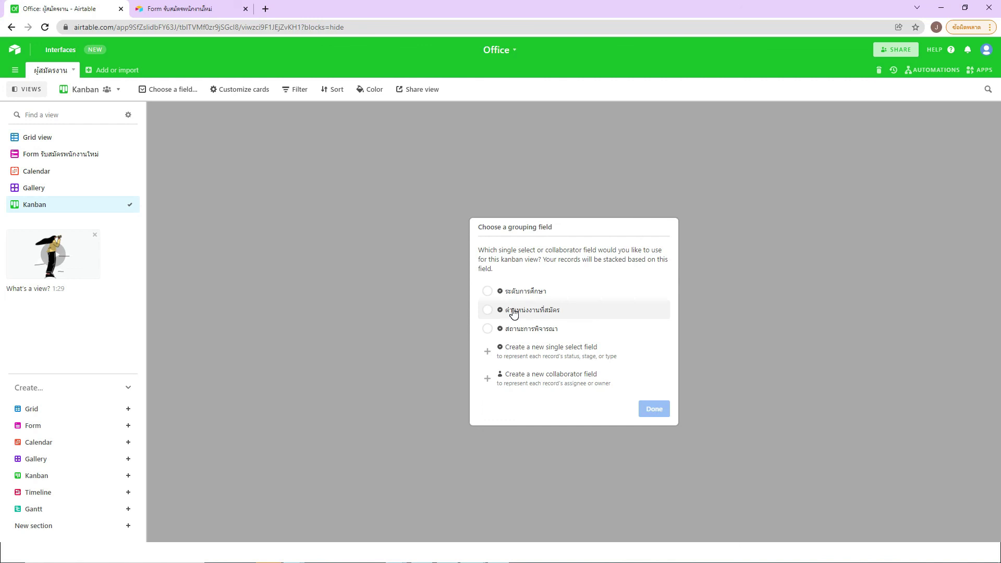
pyautogui.click(487, 329)
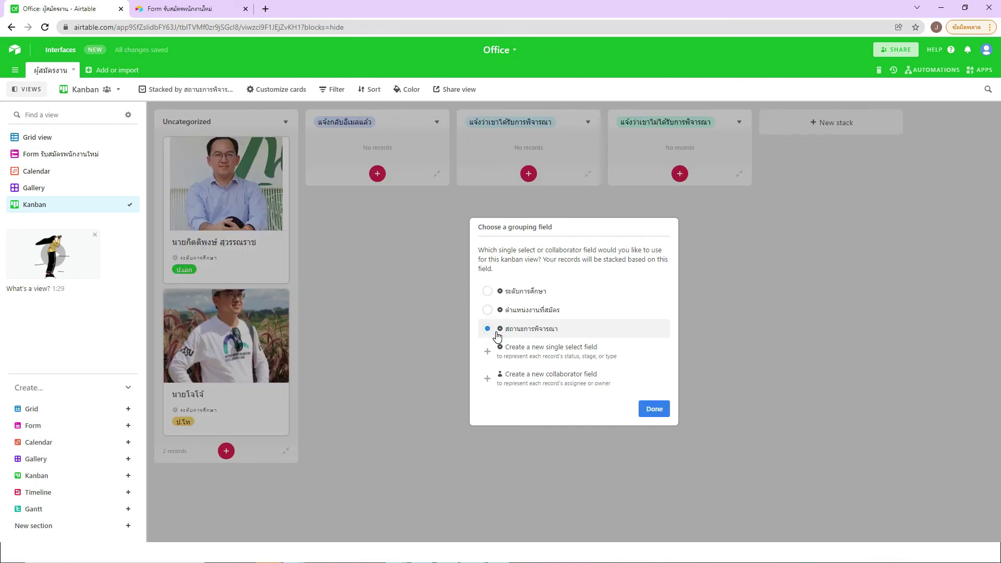
pyautogui.click(503, 296)
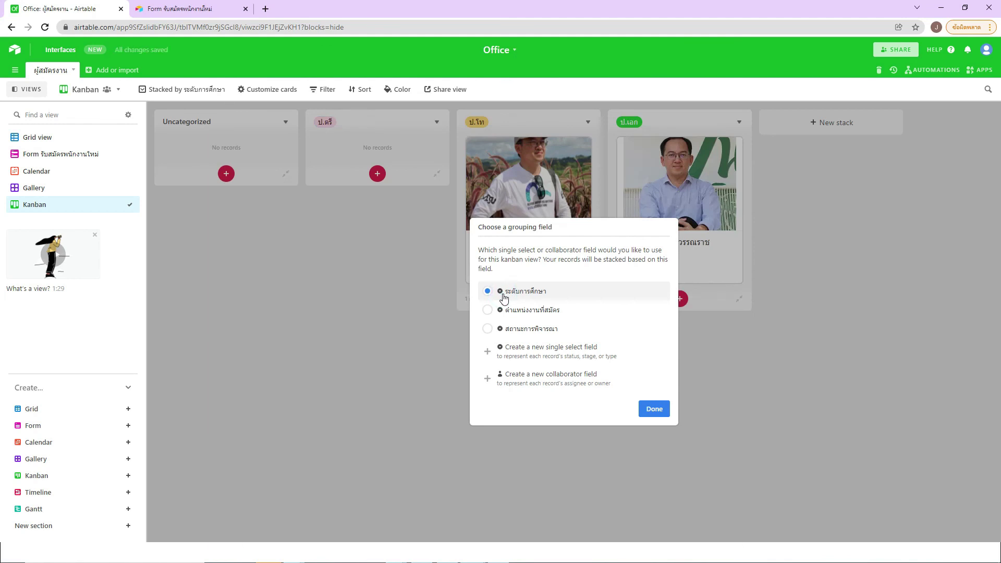
pyautogui.click(505, 312)
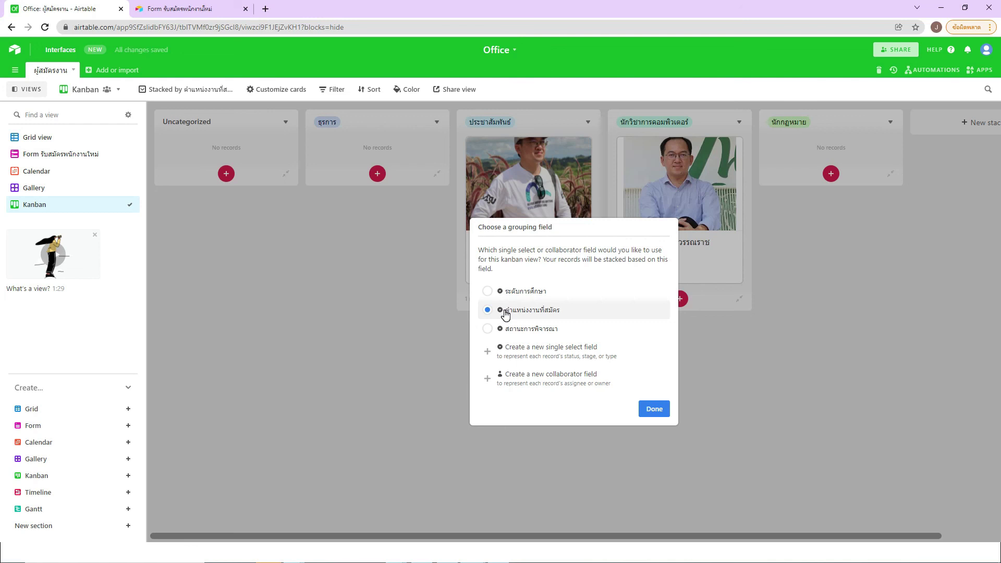
pyautogui.click(505, 332)
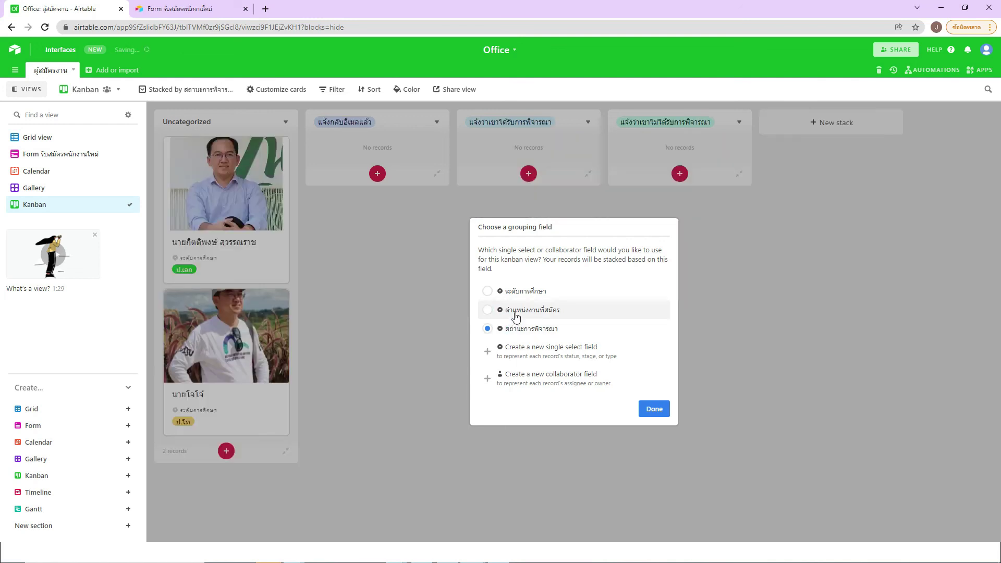
pyautogui.click(515, 314)
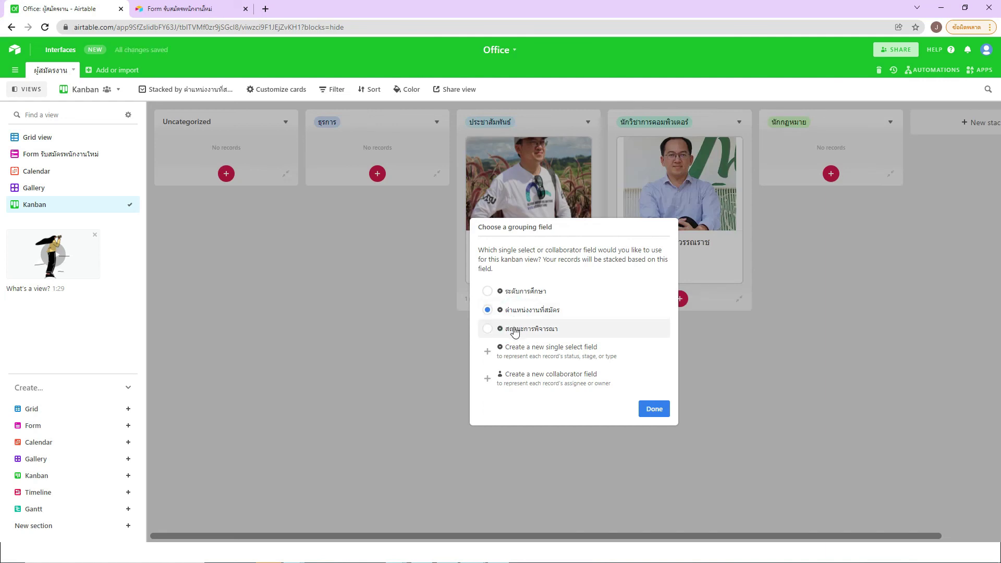
pyautogui.click(514, 332)
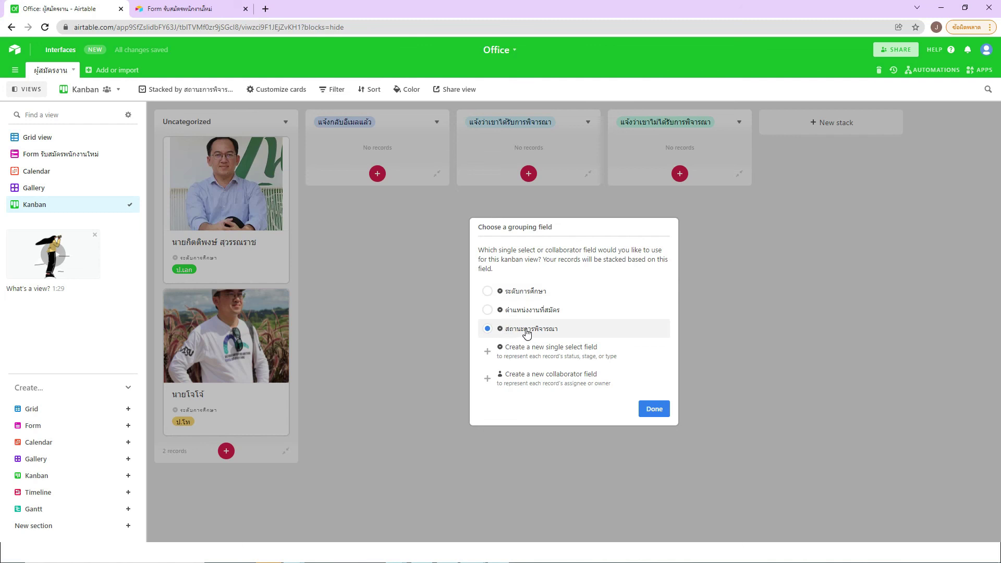
pyautogui.click(655, 410)
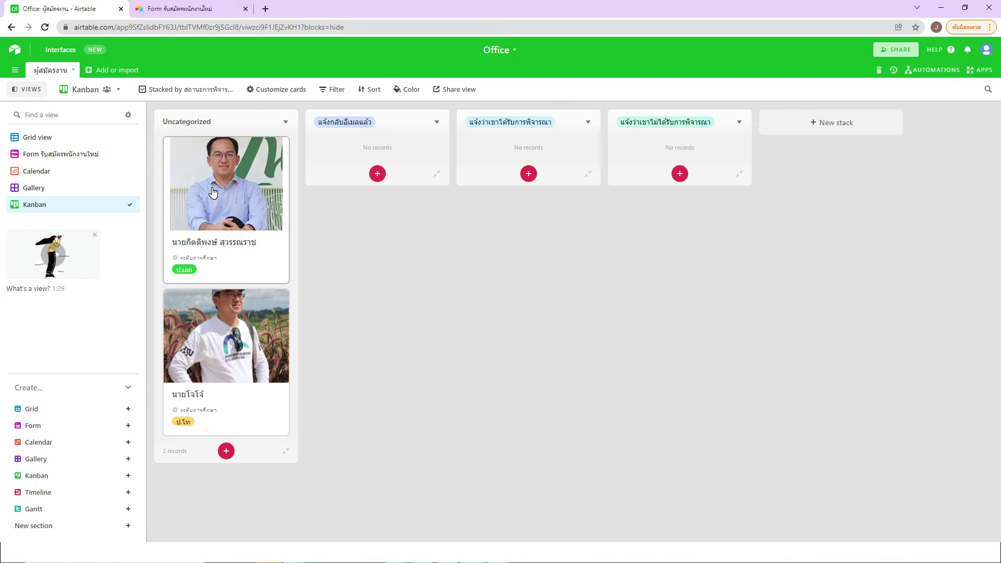
# Step: Move the first applicant to แจ้งว่าเขาได้รับการพิจารณา and the second to แจ้งว่าเขาไม่ได้รับการพิจารณา
pyautogui.moveTo(212, 193); pyautogui.dragTo(357, 194)
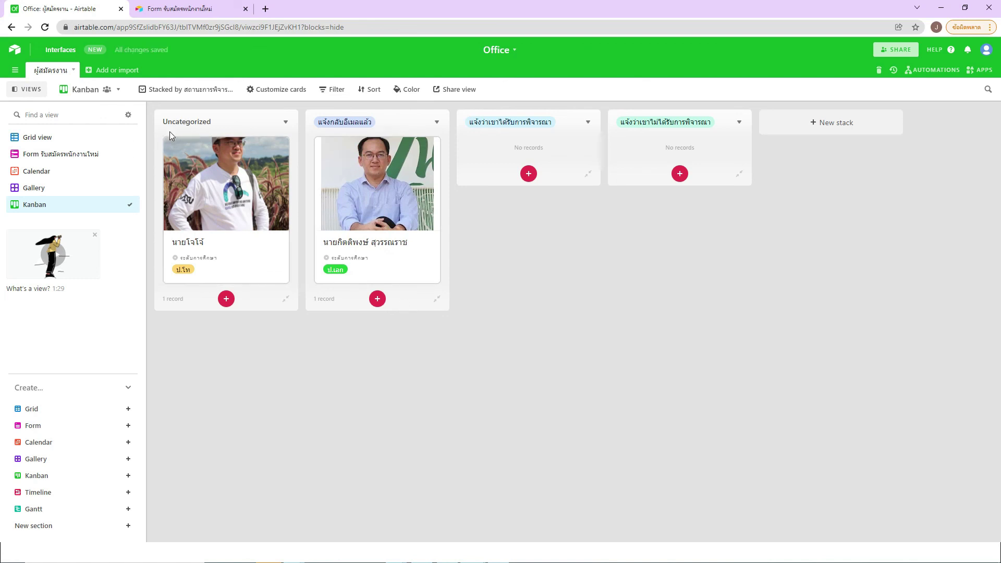
pyautogui.moveTo(201, 171); pyautogui.dragTo(379, 319)
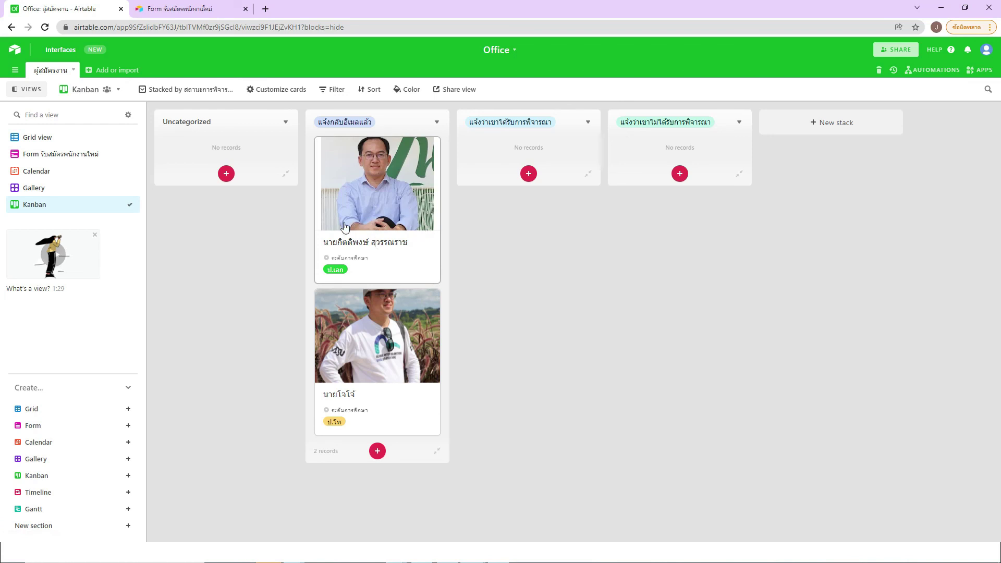
pyautogui.click(369, 199)
pyautogui.moveTo(385, 198); pyautogui.dragTo(518, 202)
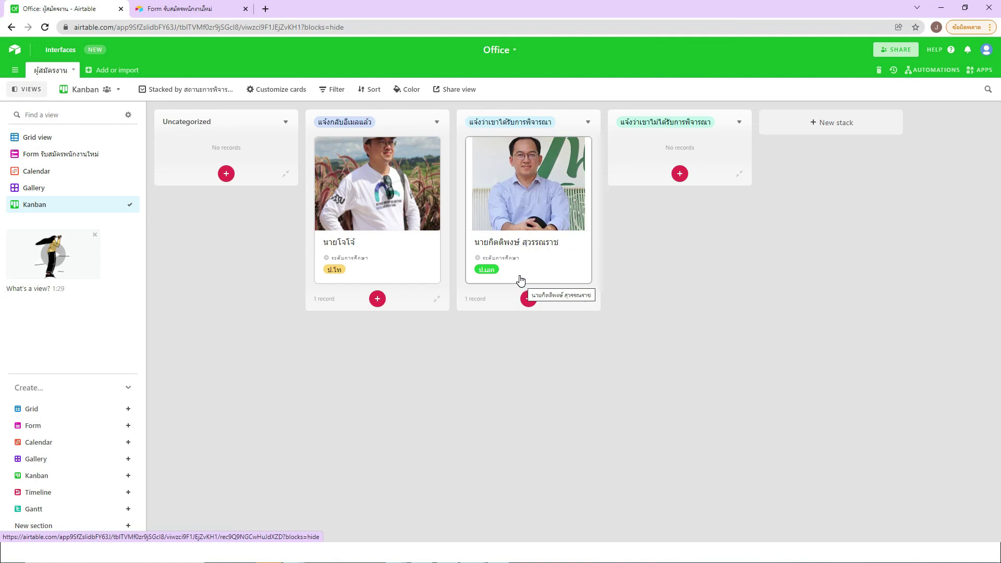
pyautogui.moveTo(372, 206); pyautogui.dragTo(678, 219)
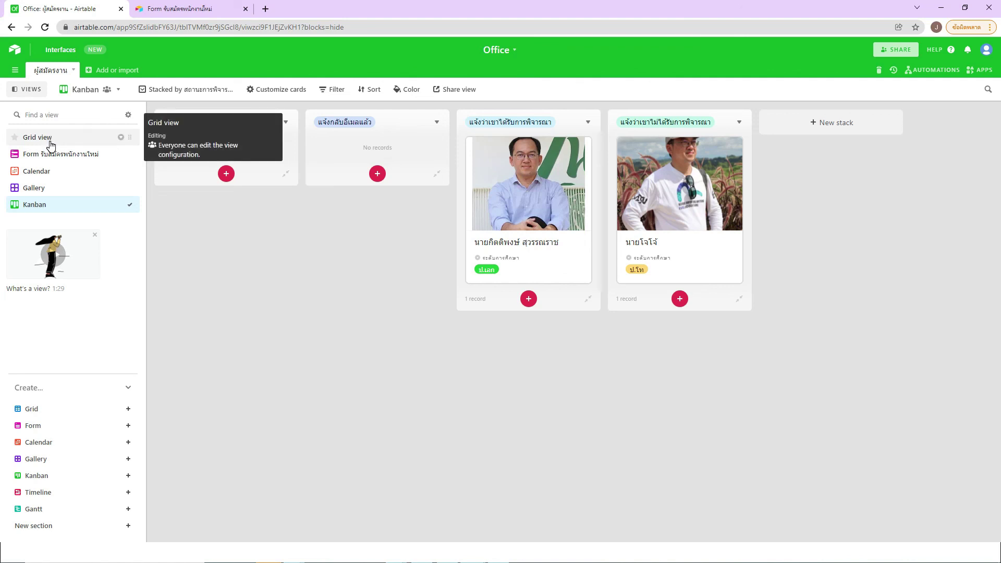
pyautogui.click(230, 228)
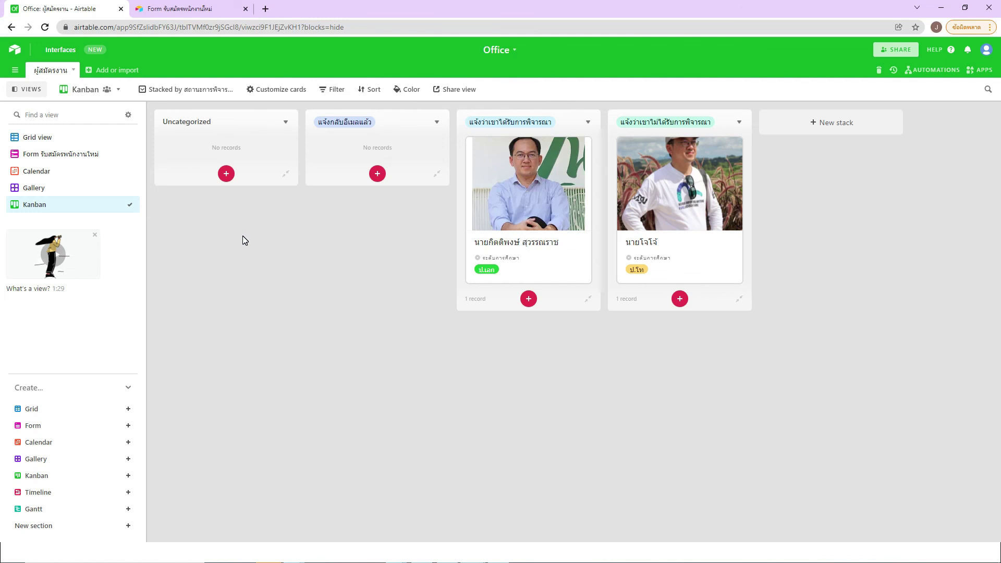
pyautogui.click(43, 139)
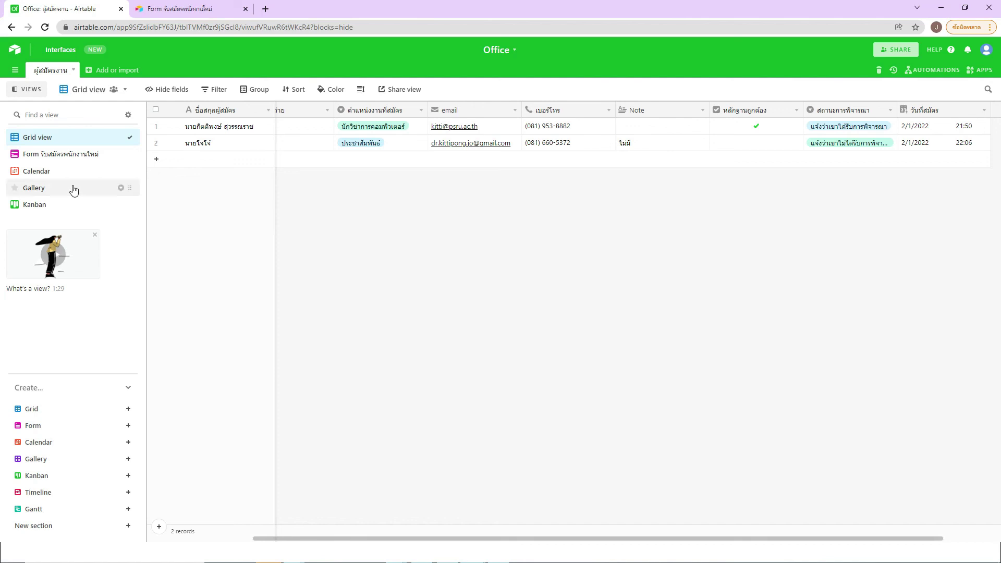
pyautogui.click(62, 156)
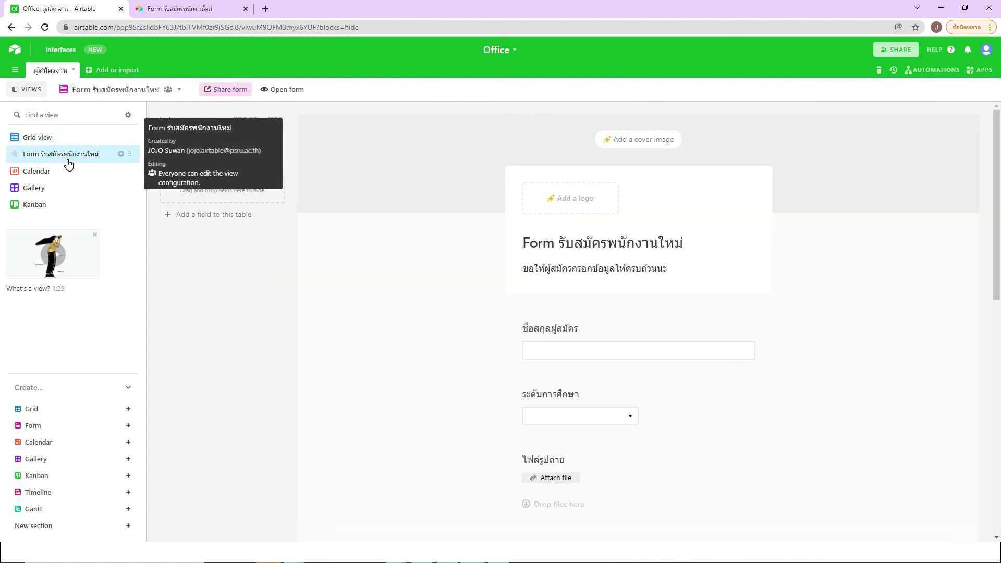
pyautogui.click(41, 172)
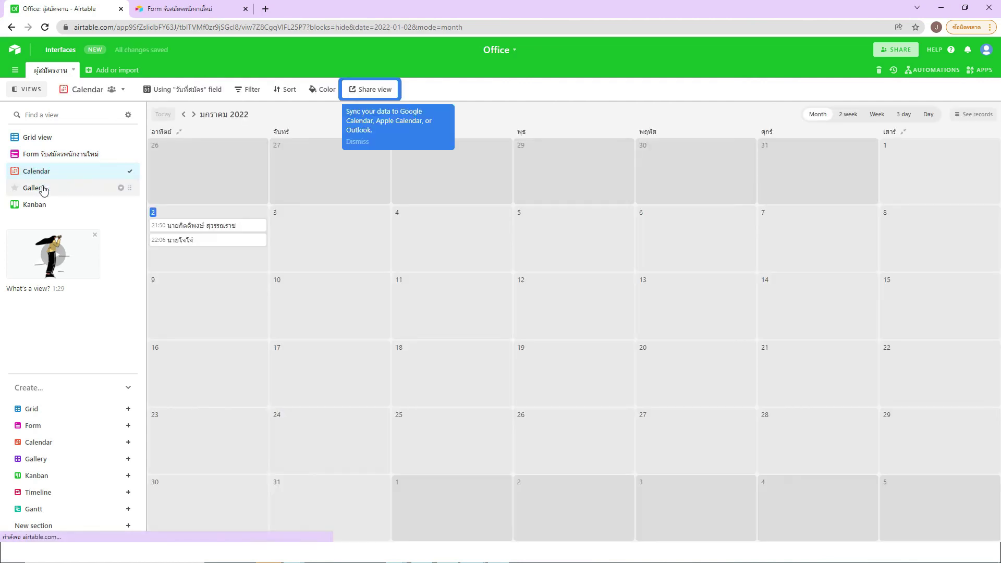
pyautogui.click(41, 188)
pyautogui.click(39, 207)
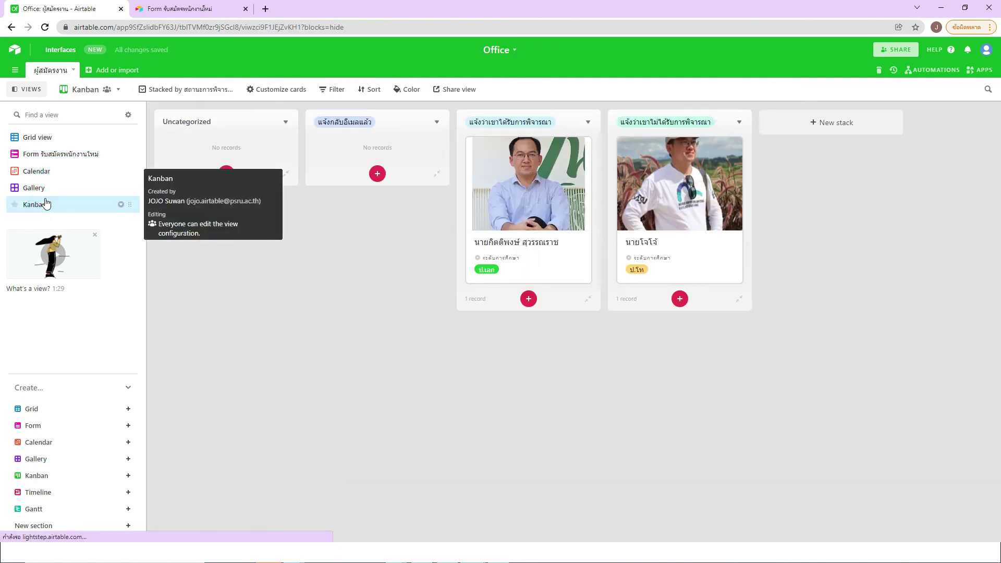